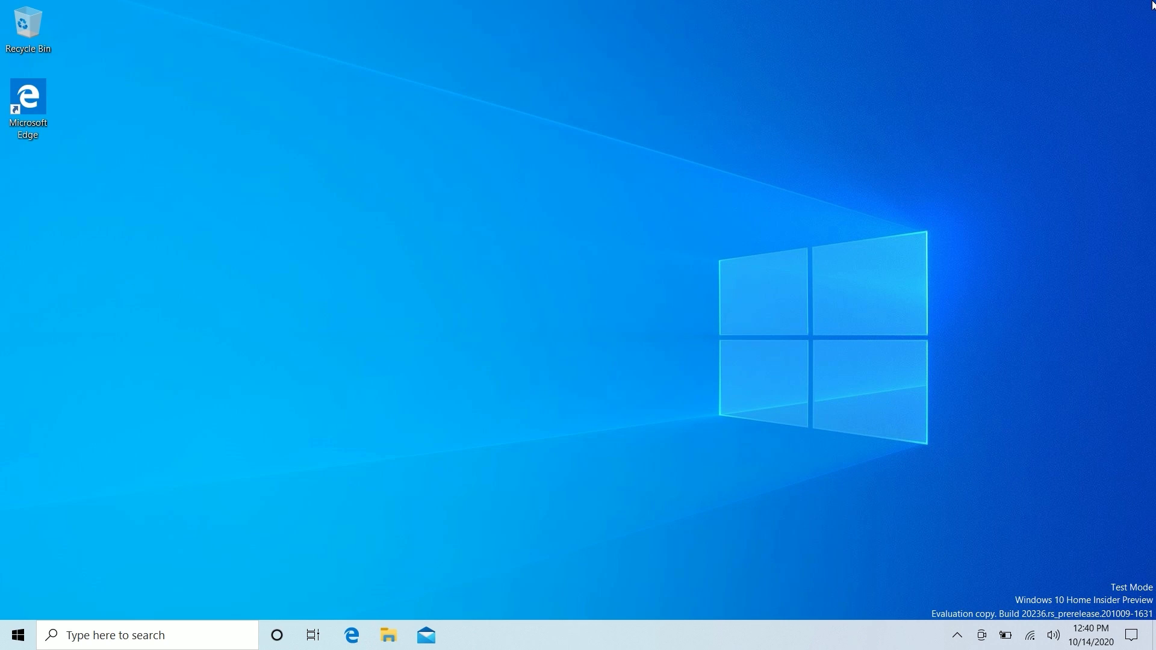
key(super)
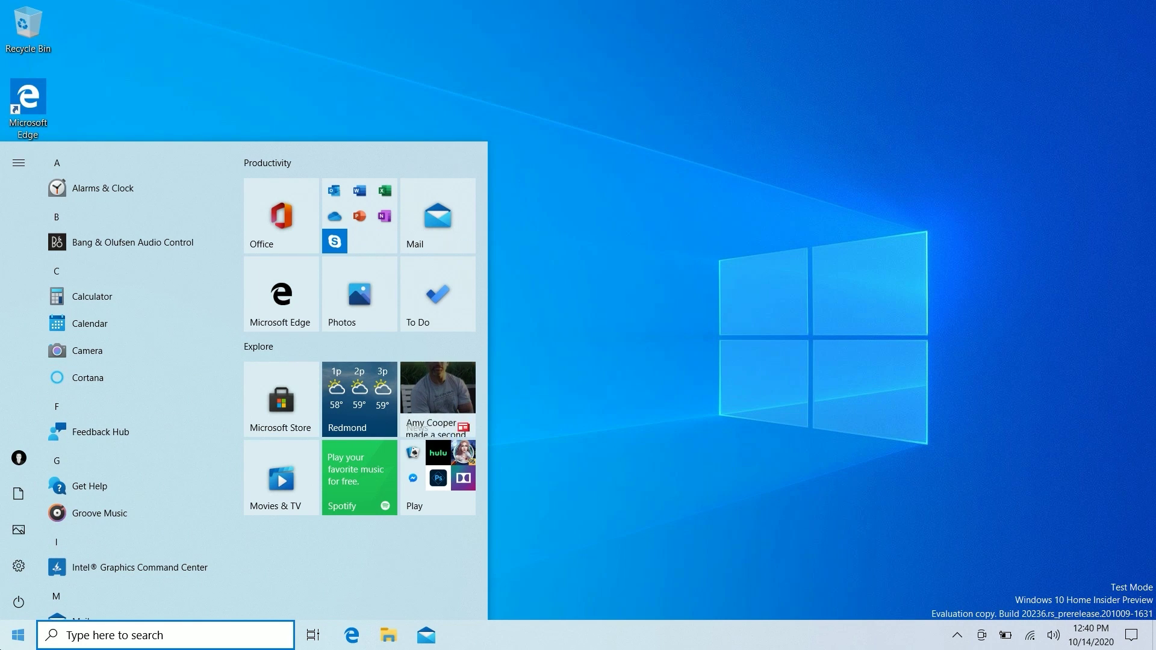
click(19, 566)
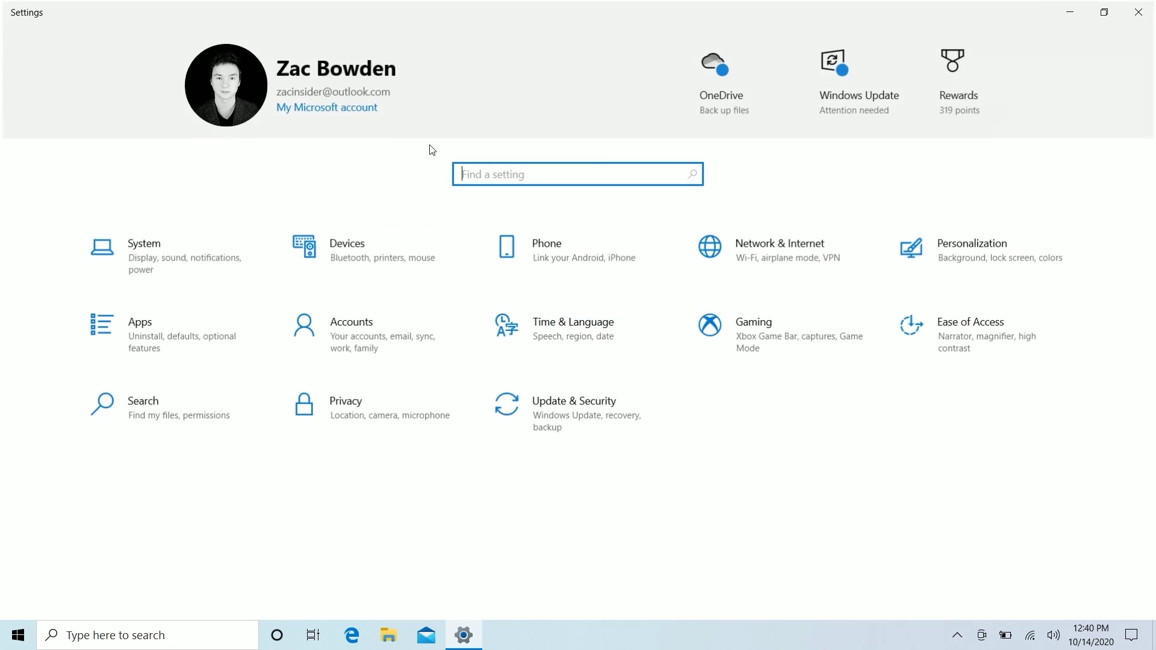
click(210, 274)
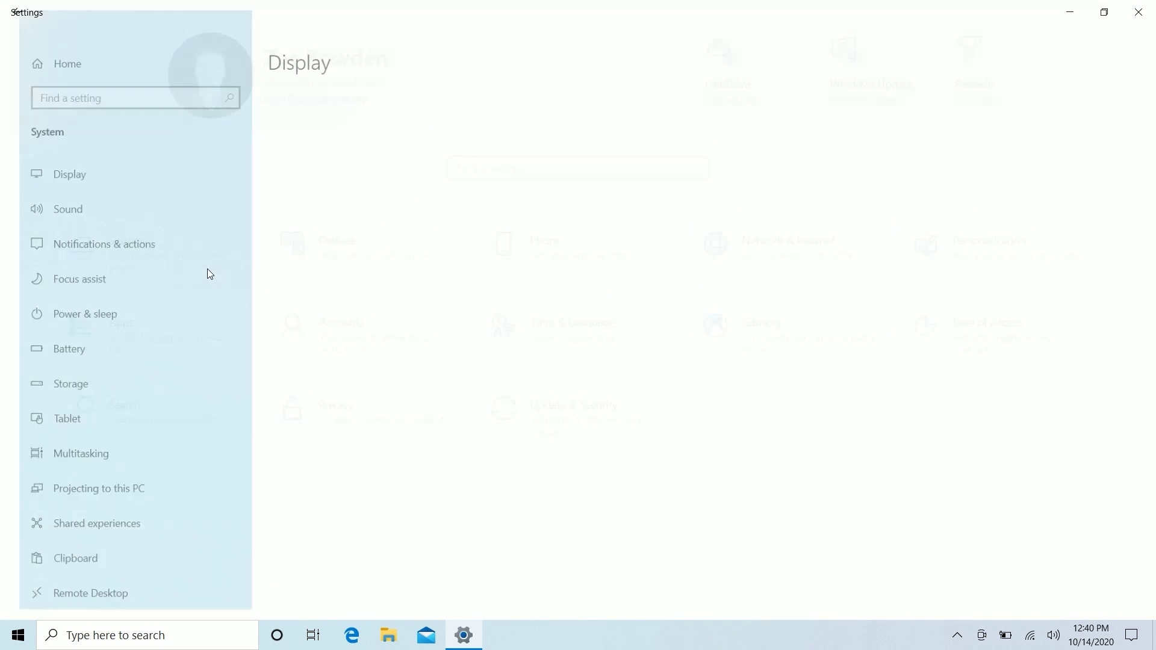
scroll(205, 472, down, 2)
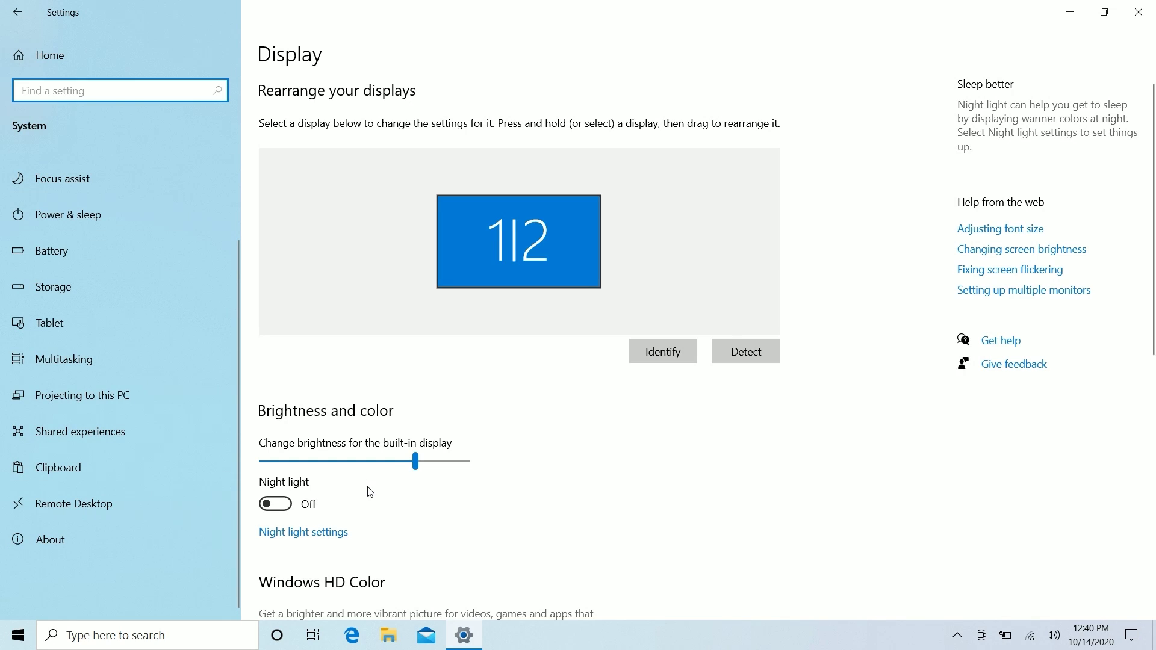
scroll(371, 492, down, 8)
click(349, 525)
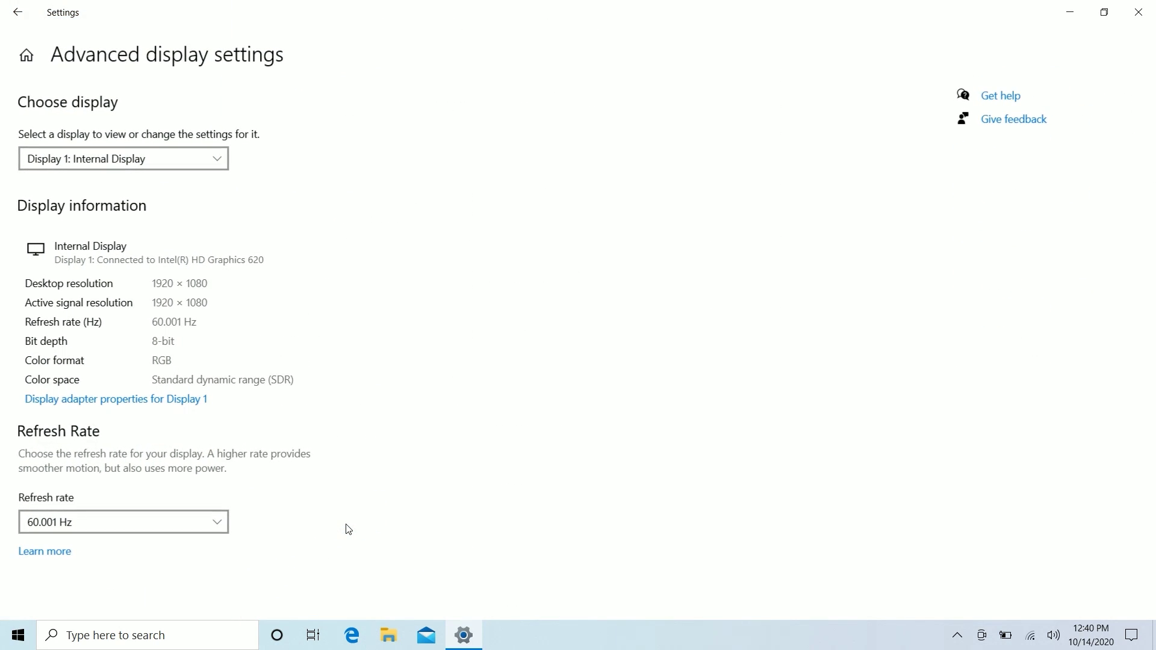
click(121, 525)
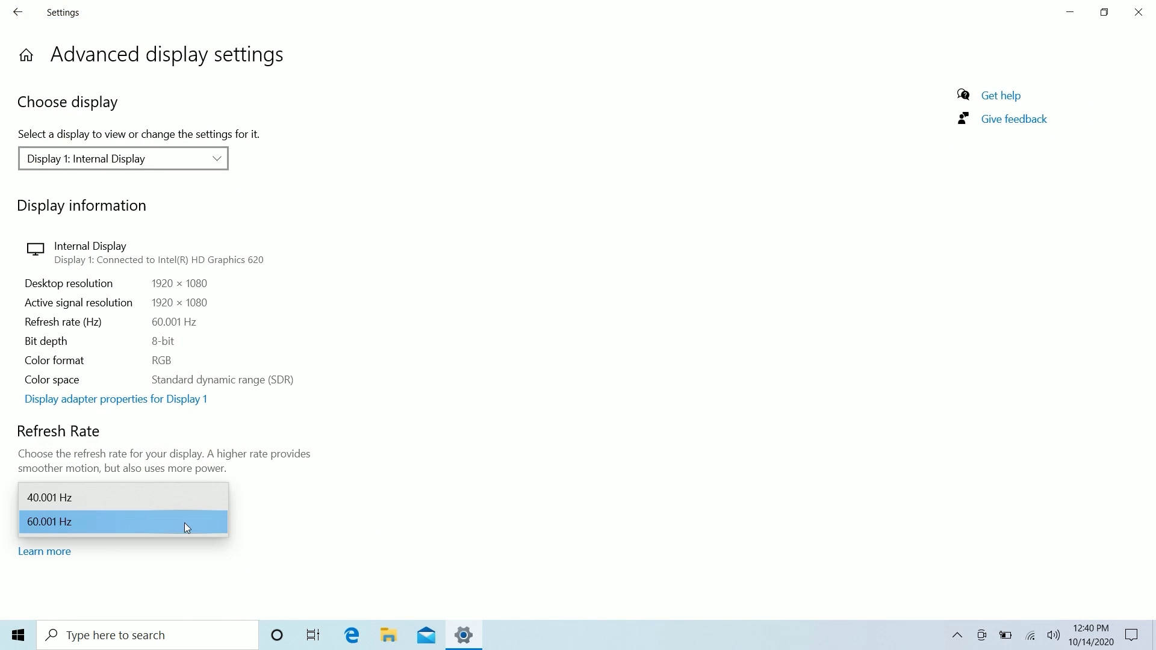
click(110, 525)
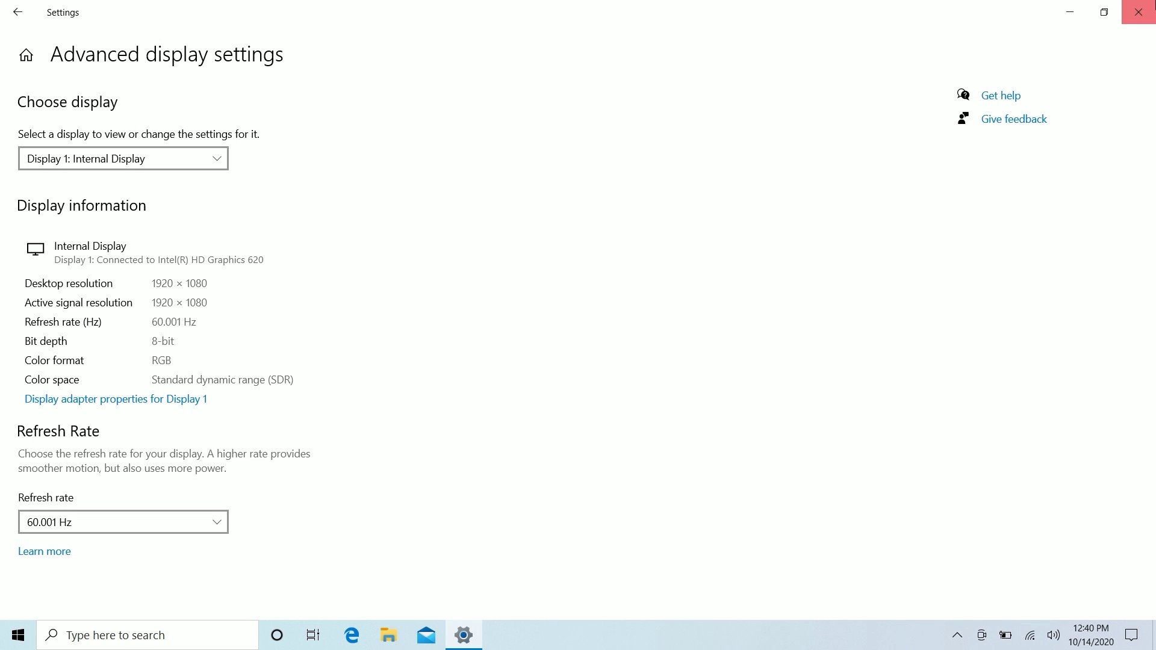
click(1154, 5)
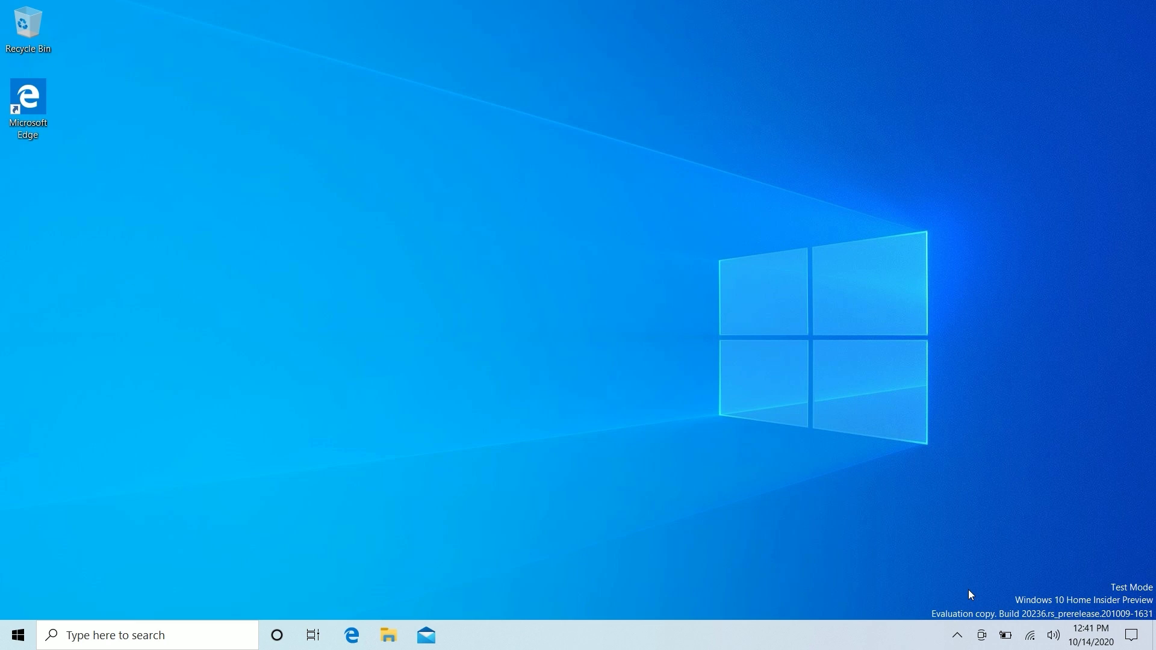
Create a new Meet Now meeting from the tray and maximize the Edge window showing Skype for Web
click(986, 636)
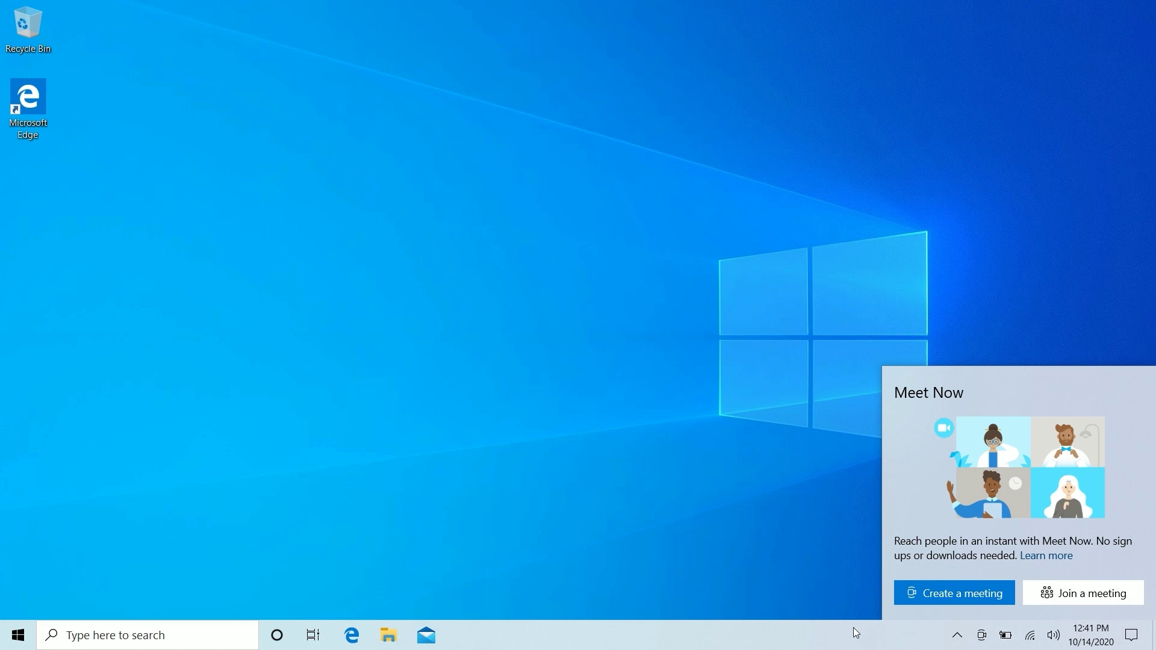
click(950, 597)
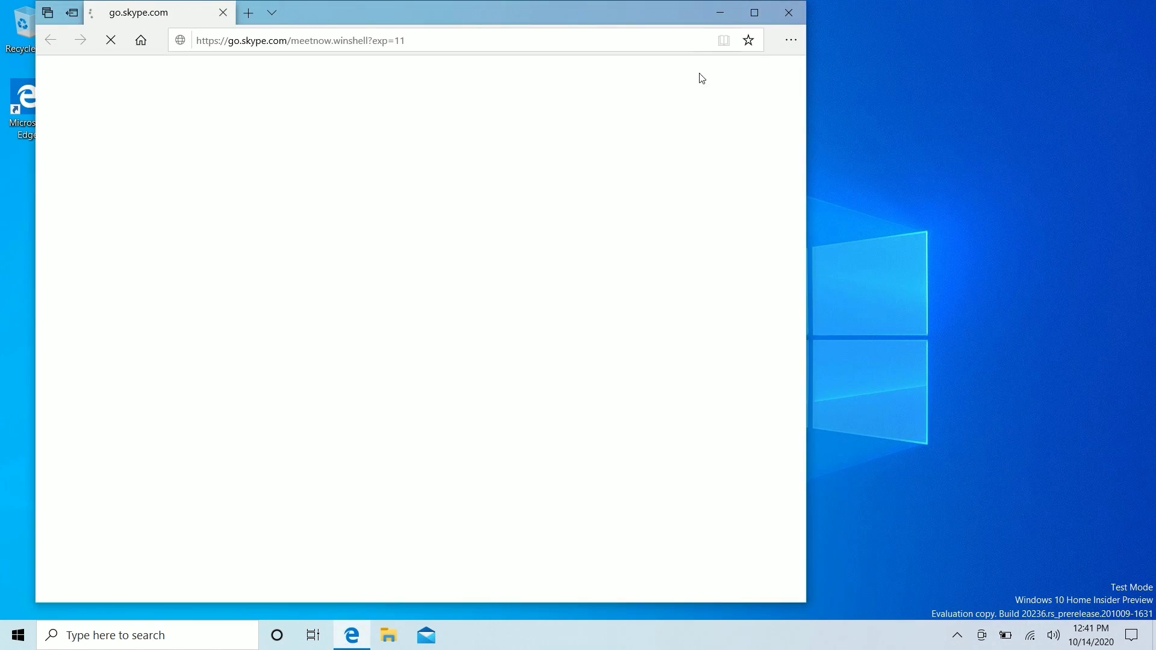
click(756, 11)
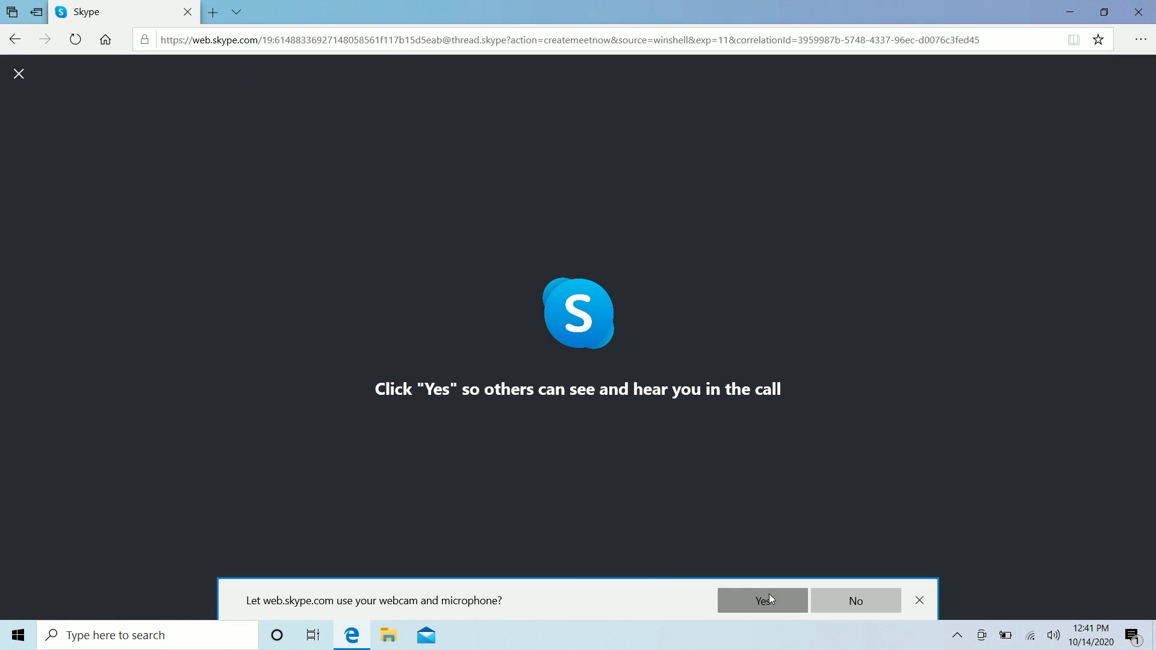
Allow camera, microphone and notification access, then switch the camera and microphone off
click(768, 594)
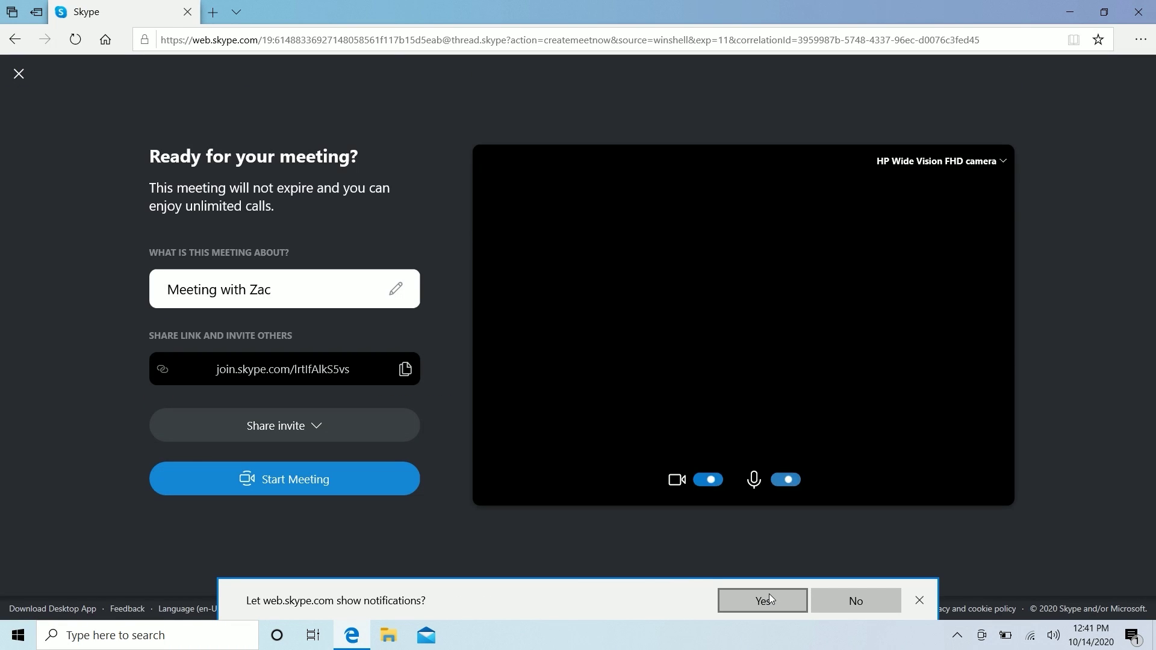
click(764, 601)
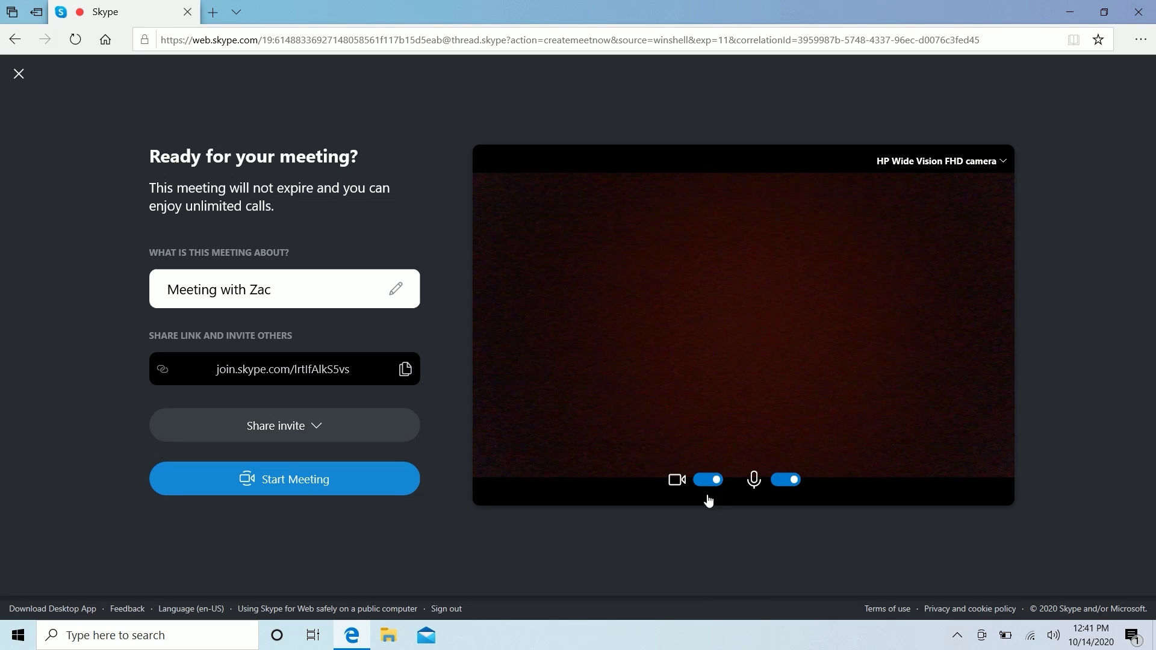
click(710, 481)
click(791, 482)
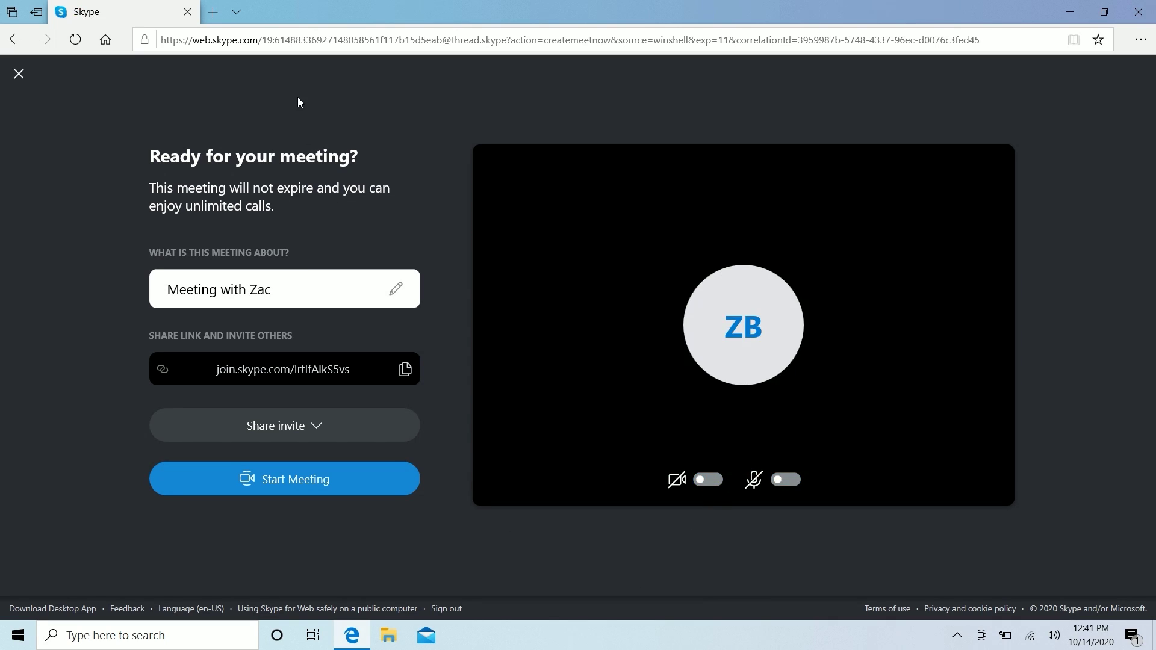
Rename the meeting 'TALK WITH ME', copy its invite link, and start the meeting
click(325, 305)
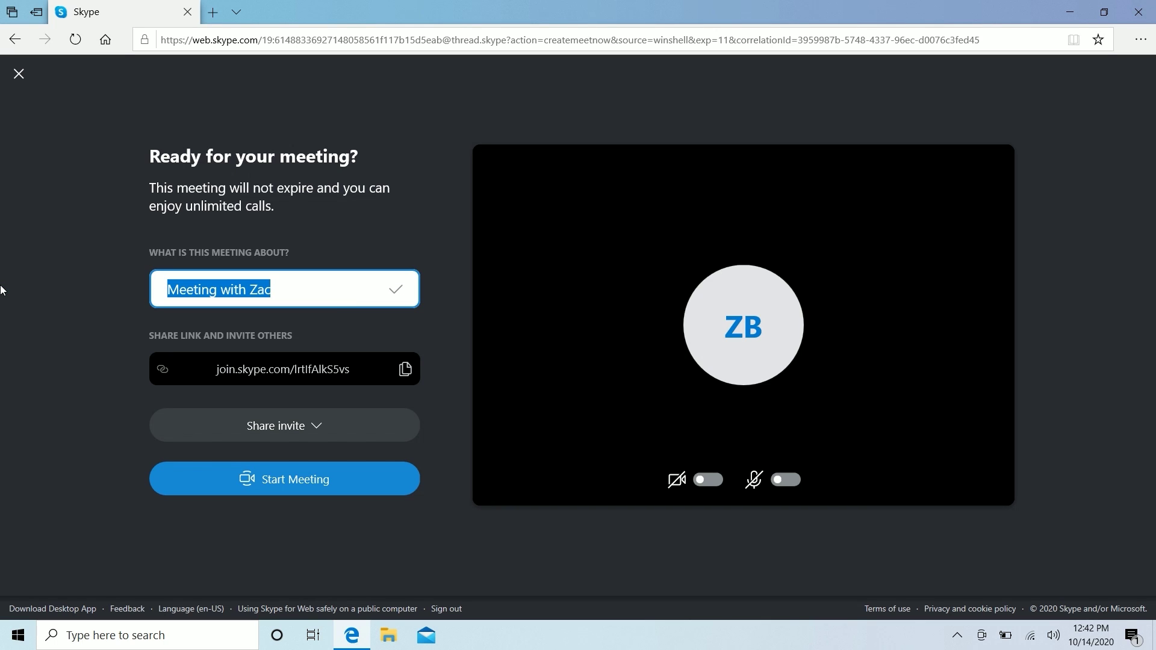
text(TALK WITH ME)
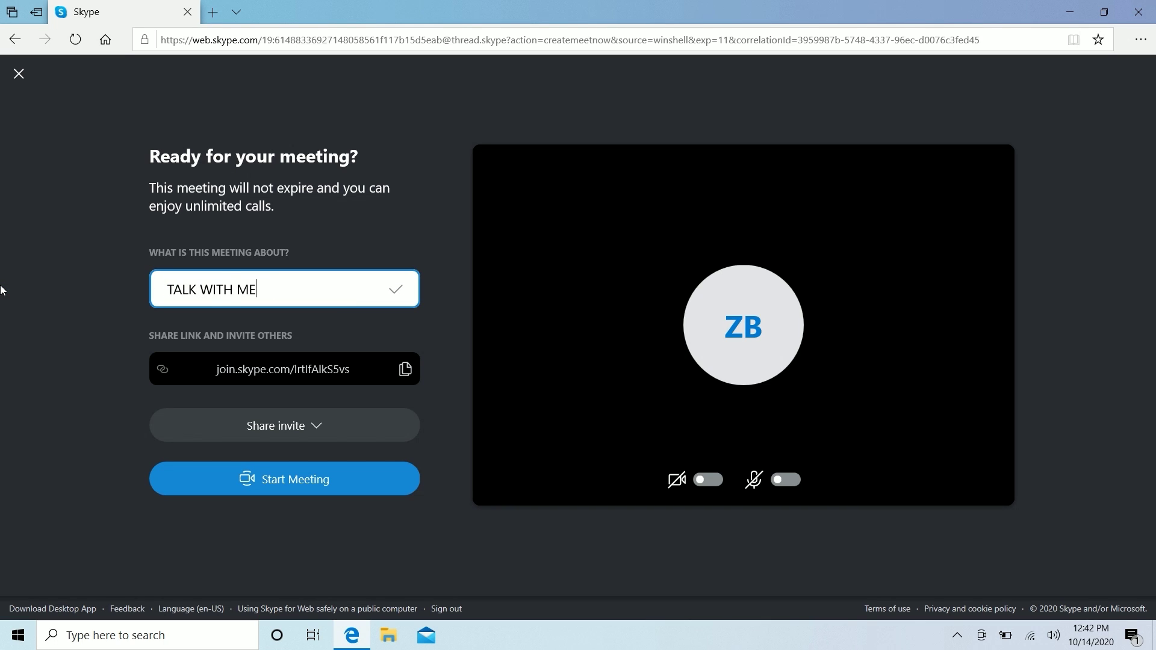
click(405, 370)
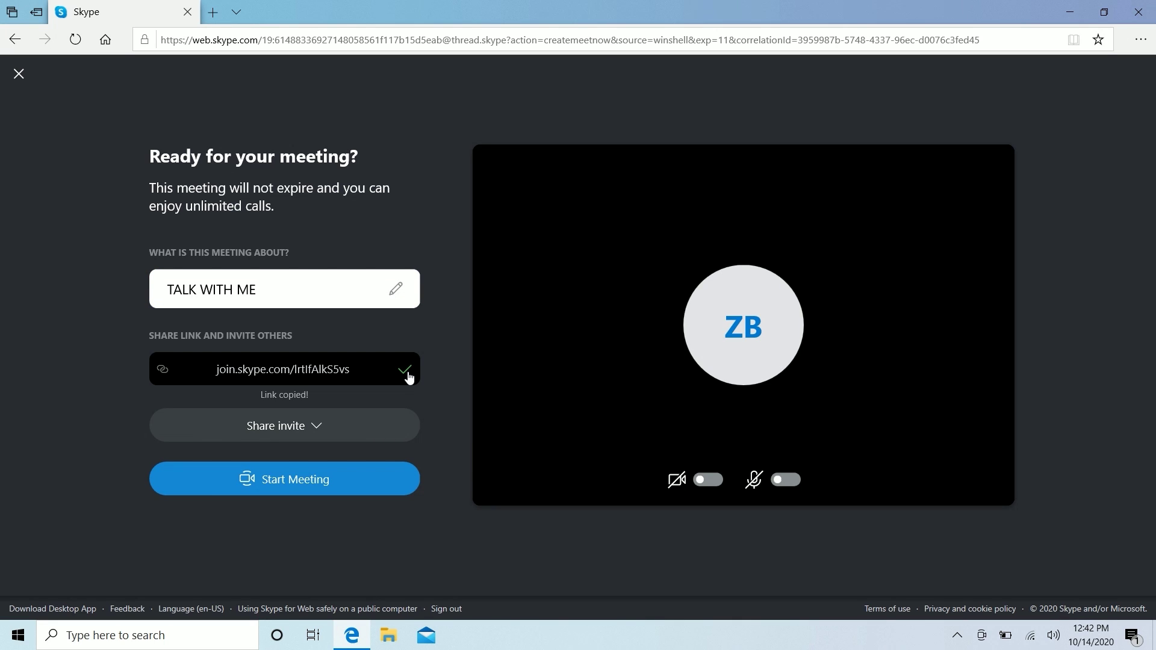
click(311, 434)
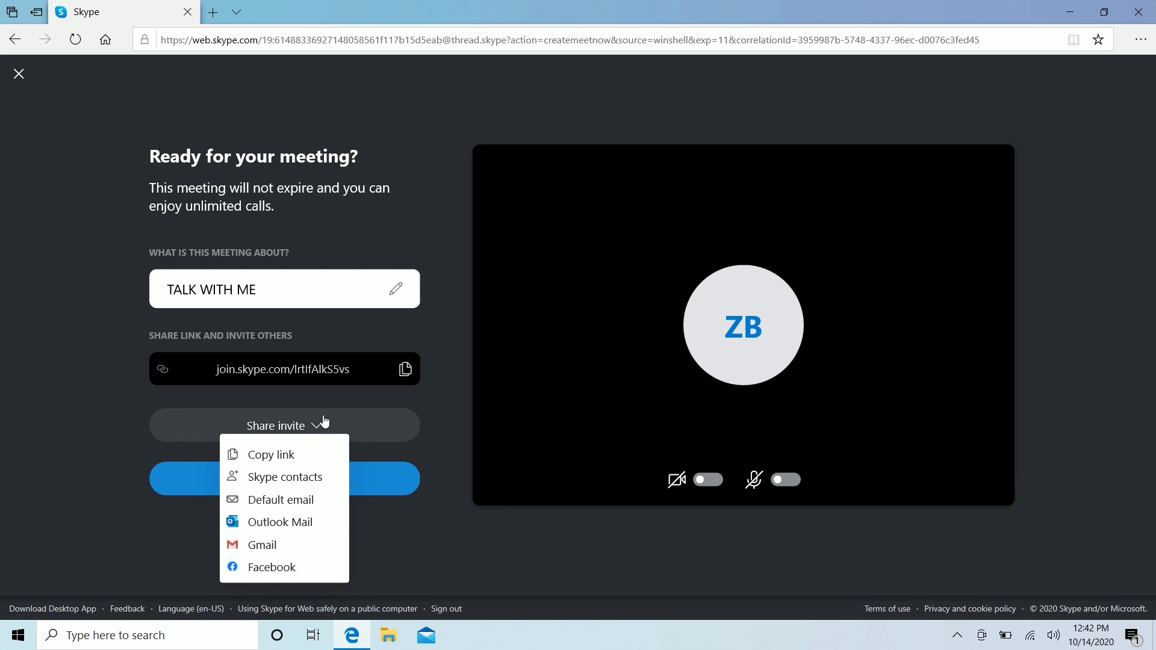
click(323, 421)
click(311, 480)
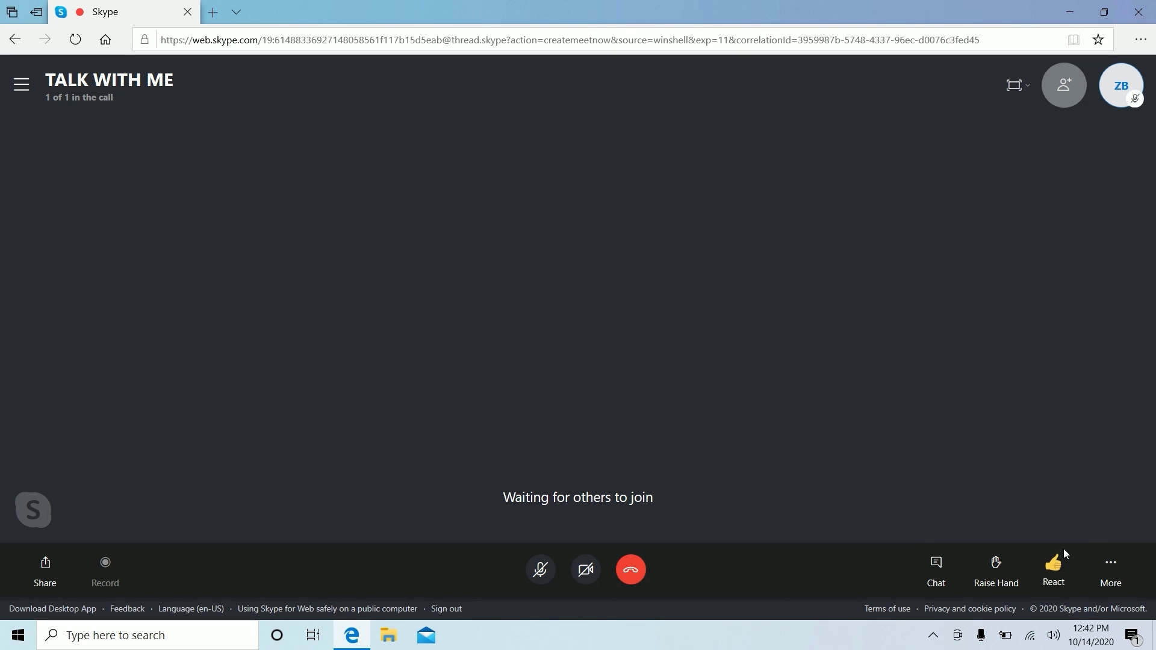
Open the call's settings and Add To Call list, dismiss it without inviting anyone, then close Edge
click(1116, 567)
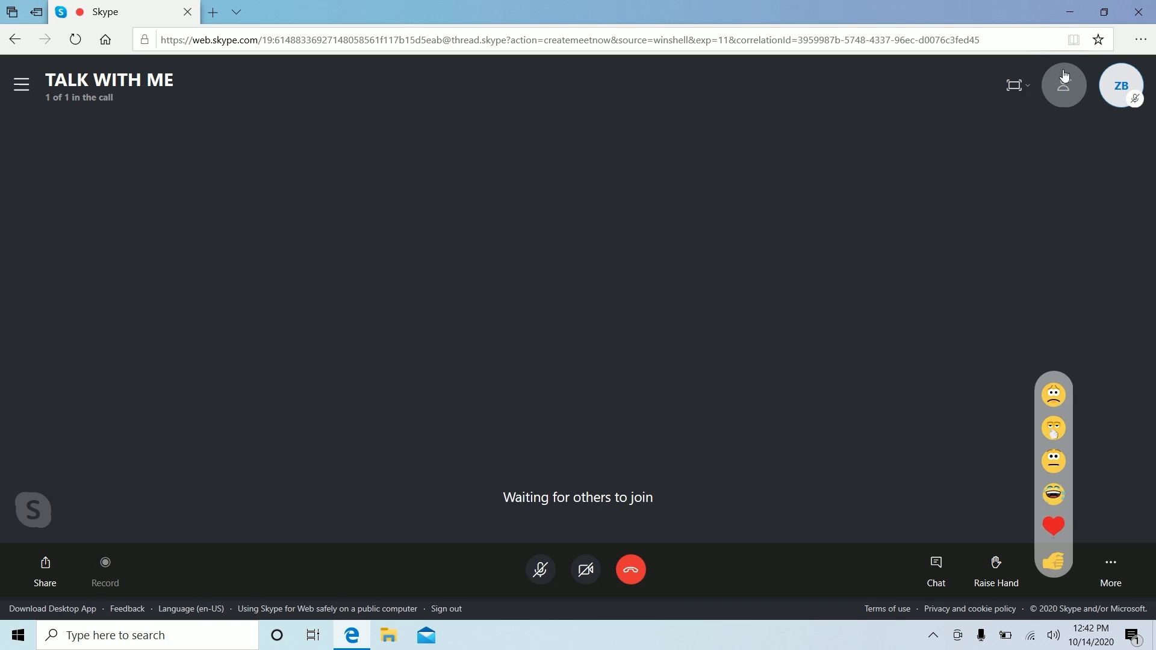
click(1063, 72)
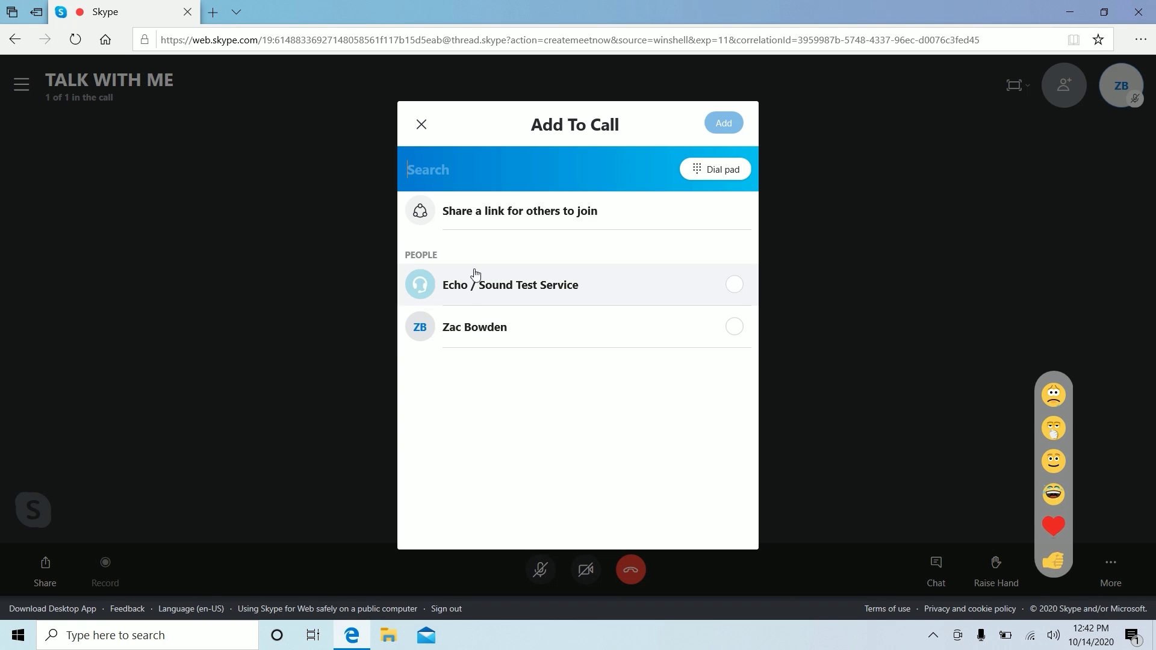
click(437, 127)
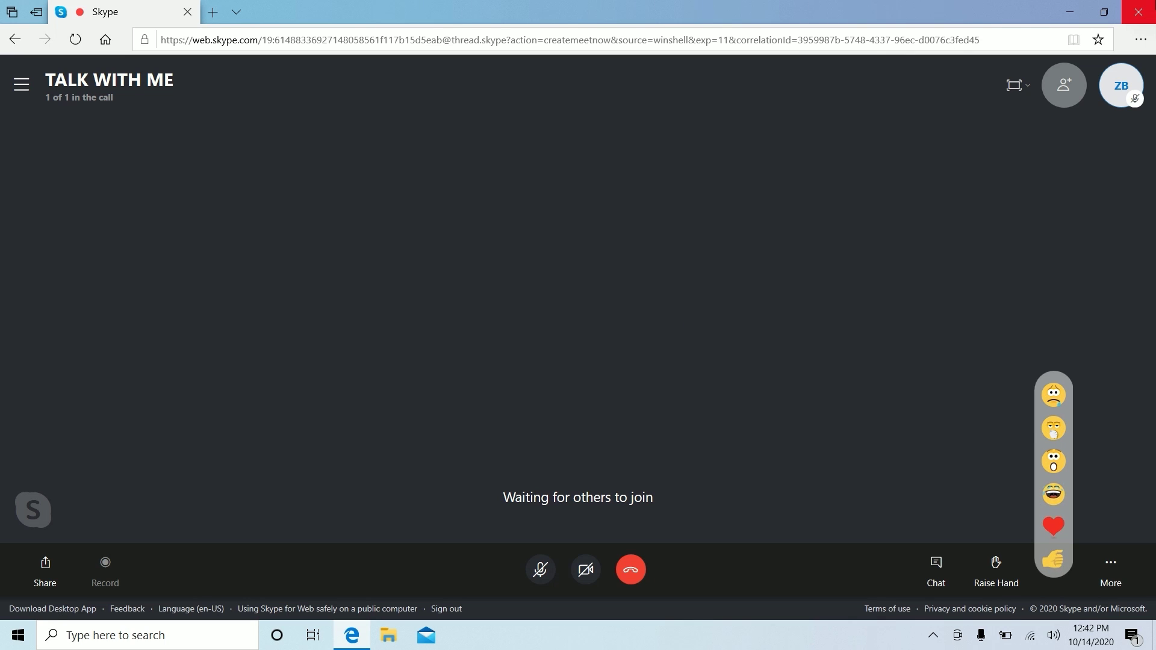
click(1138, 12)
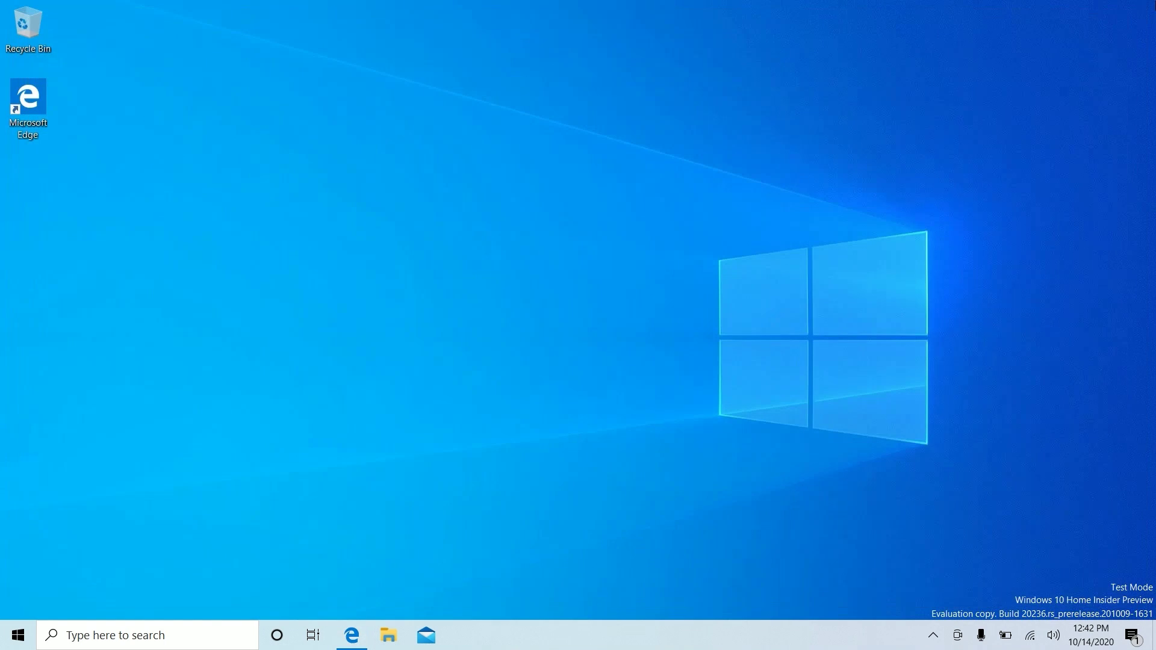
click(957, 635)
click(958, 636)
click(982, 639)
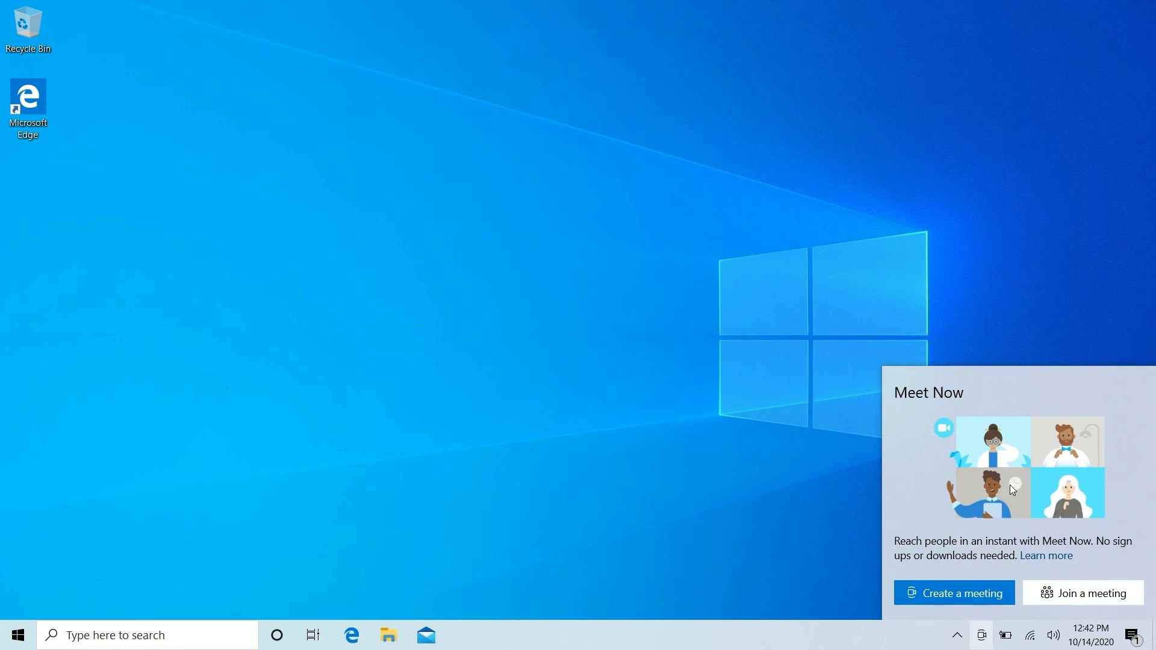
click(1090, 607)
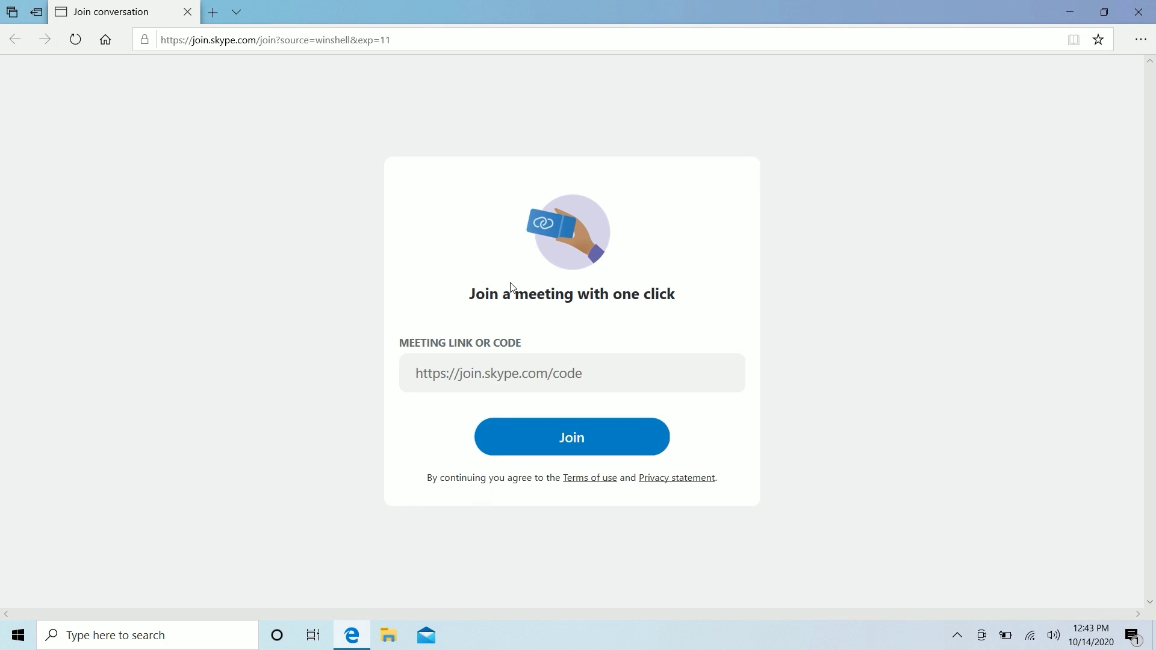
key(ctrl+v)
click(569, 438)
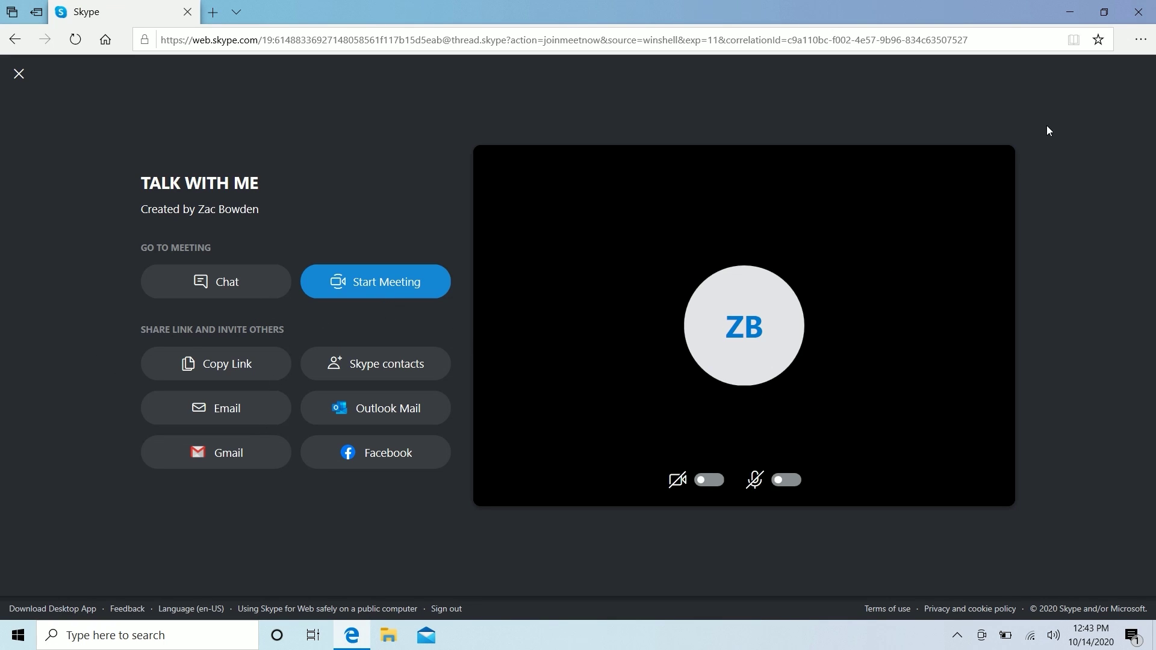
click(1138, 12)
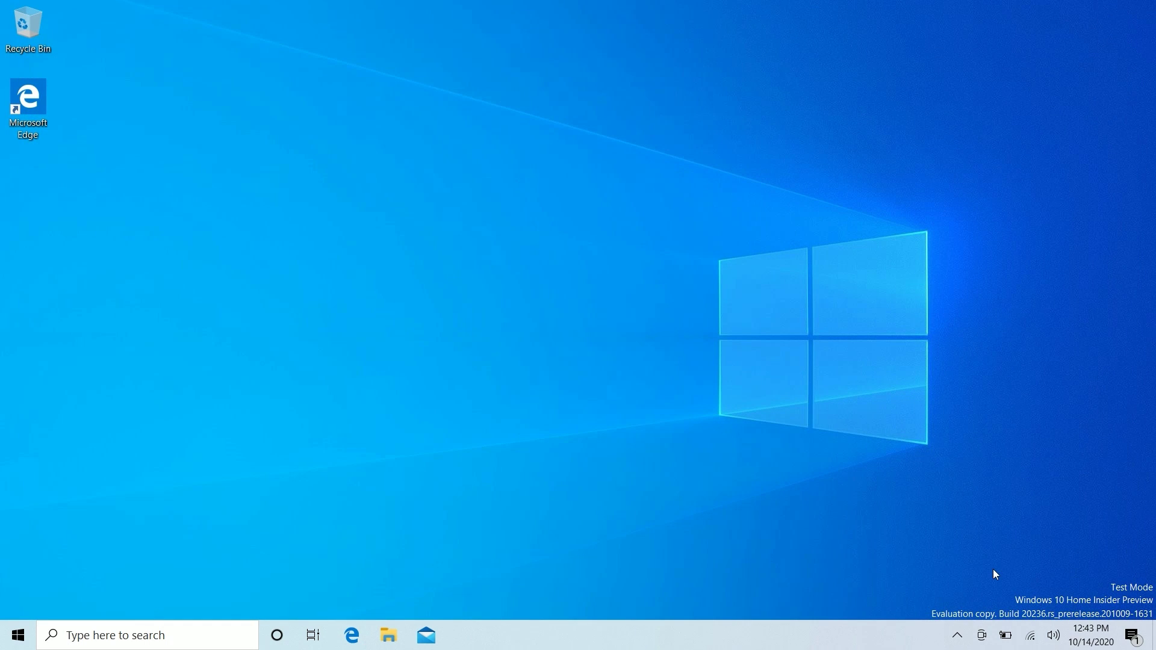
Remove the Meet Now icon from the taskbar, then turn it back On under Taskbar system icons
right_click(986, 634)
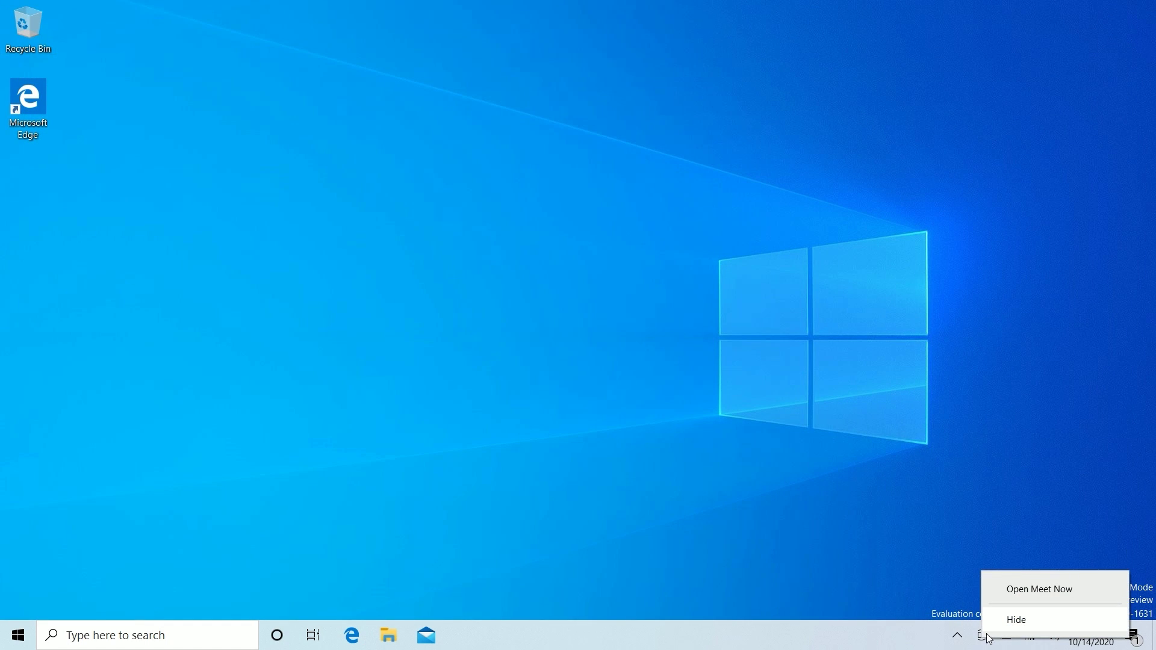
click(1021, 628)
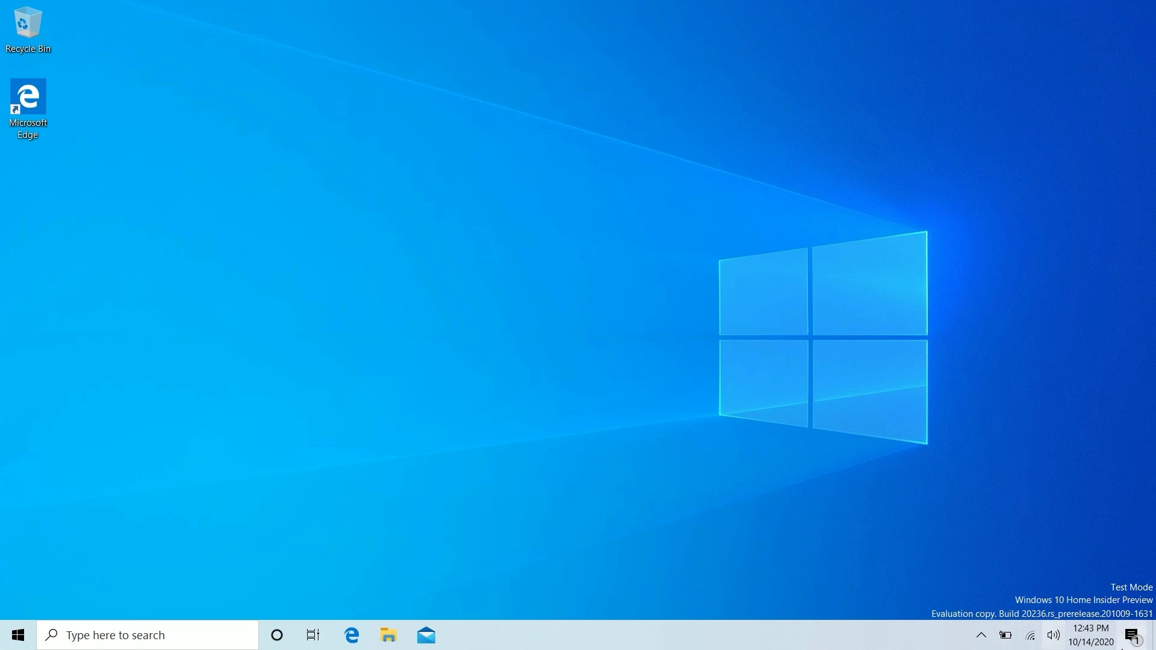
right_click(935, 639)
click(938, 621)
scroll(530, 468, down, 10)
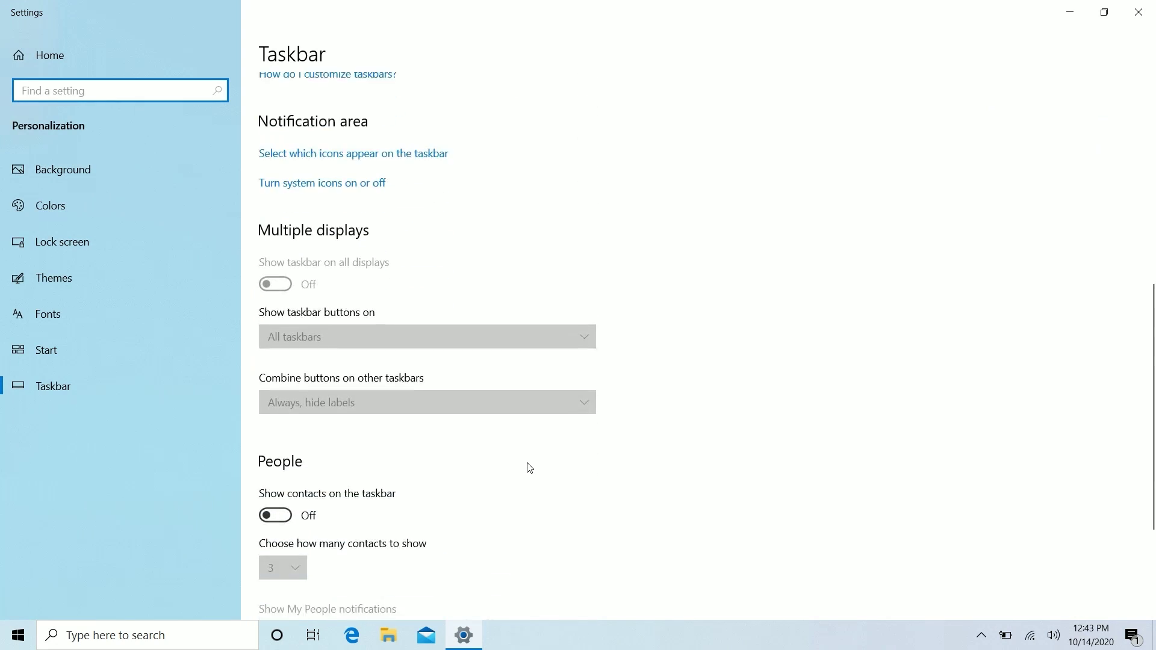
scroll(319, 297, up, 5)
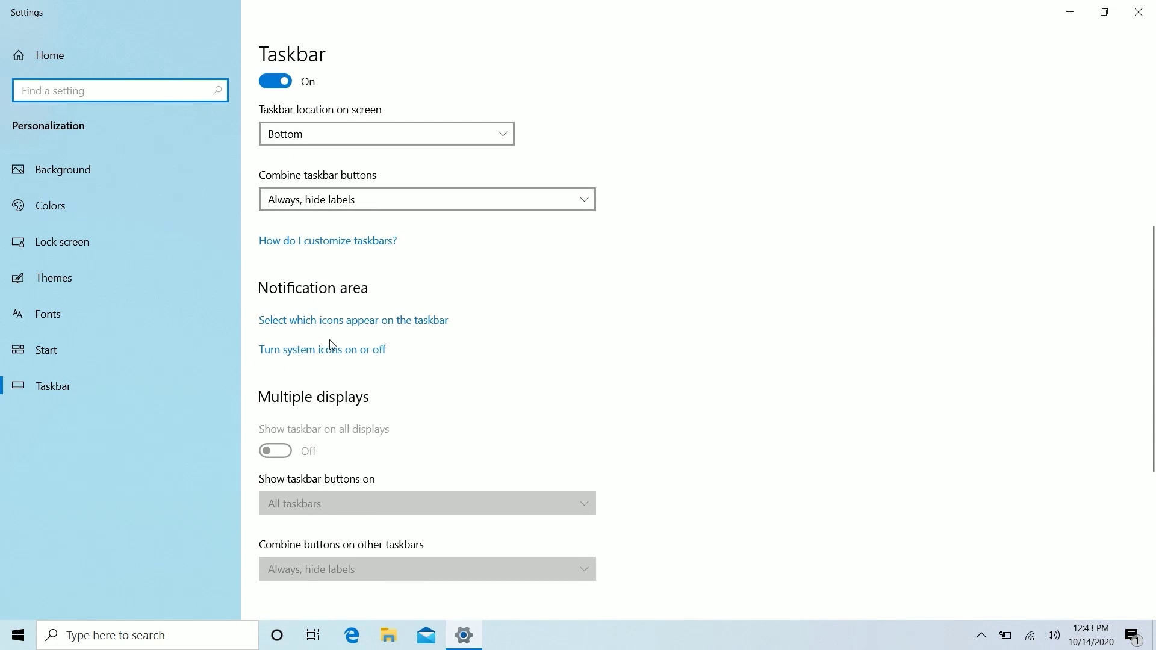
click(333, 345)
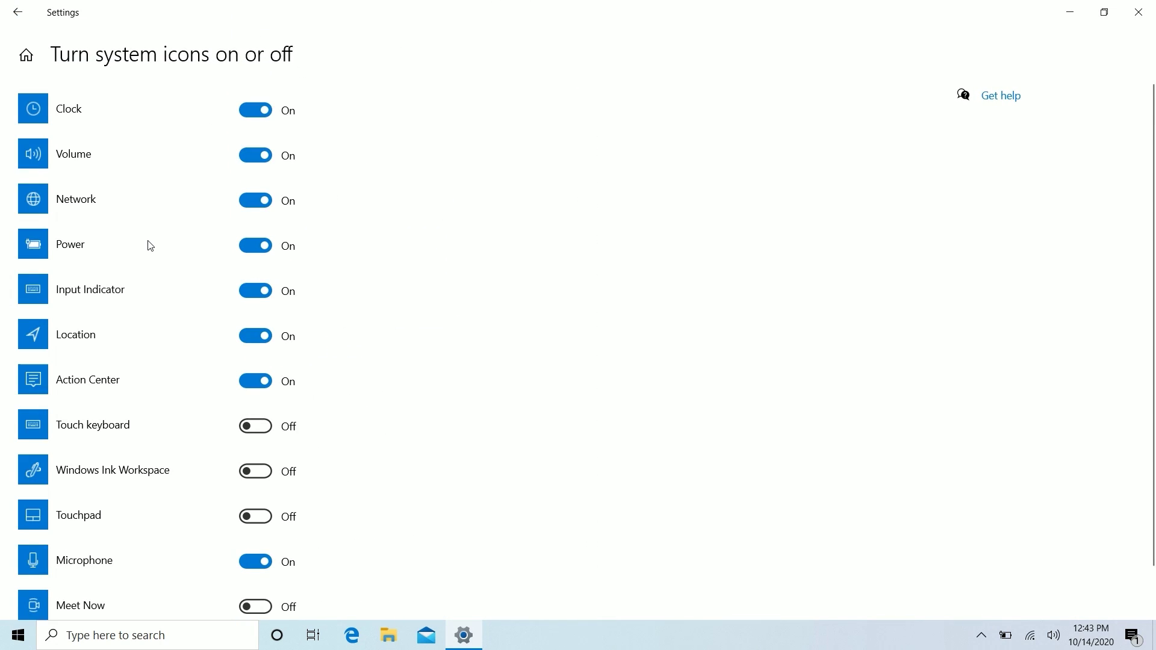
scroll(149, 245, down, 1)
click(261, 558)
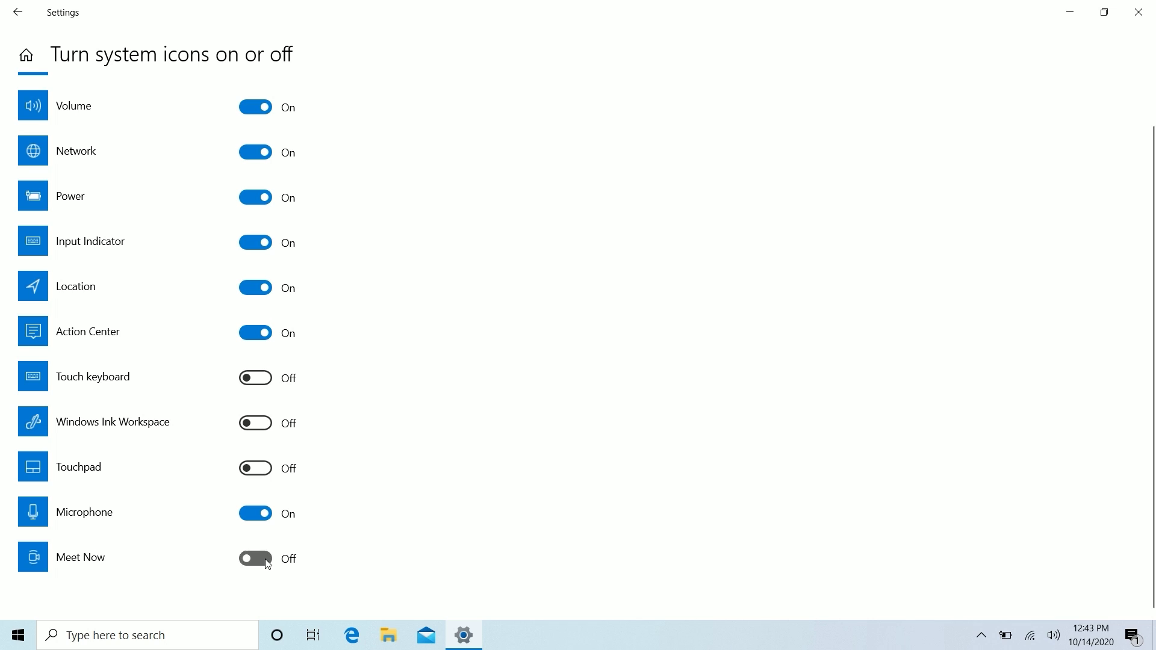
Drag the Meet Now icon into the hidden tray icons and back to the visible area, then close Settings
drag(982, 635, 932, 543)
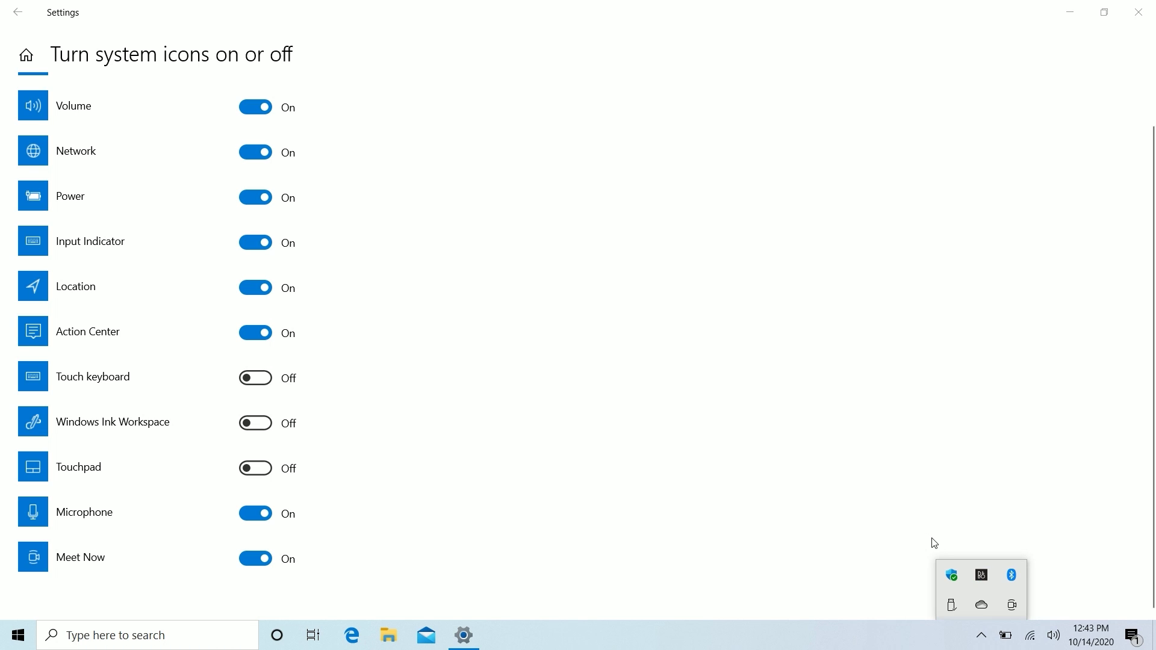
click(982, 636)
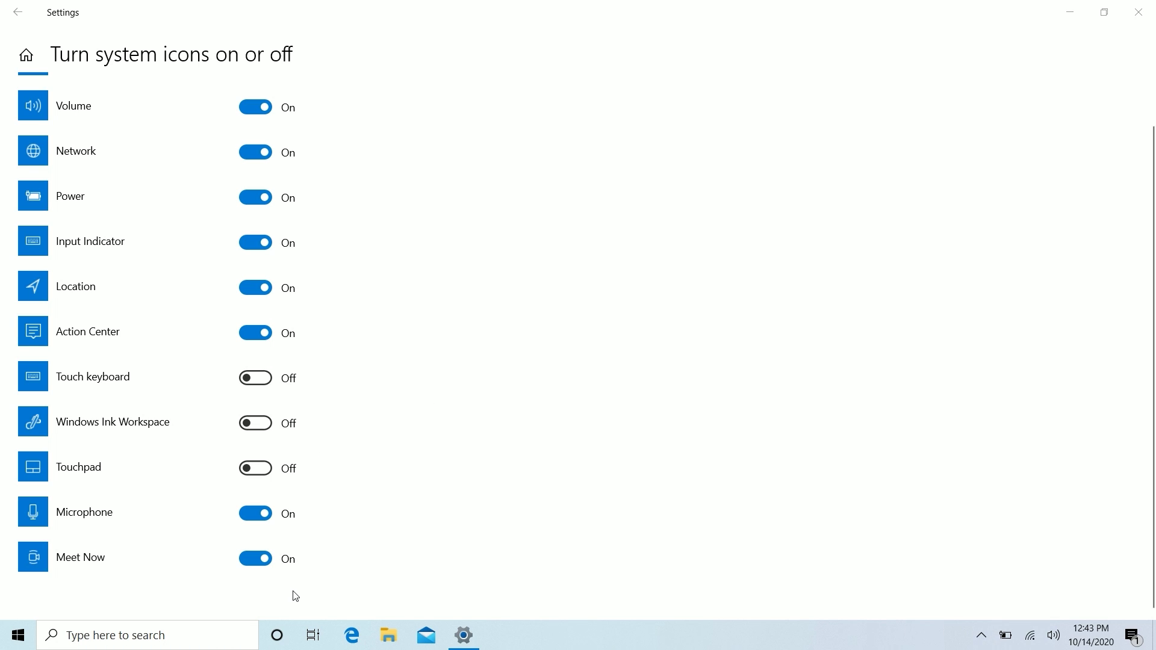
click(982, 635)
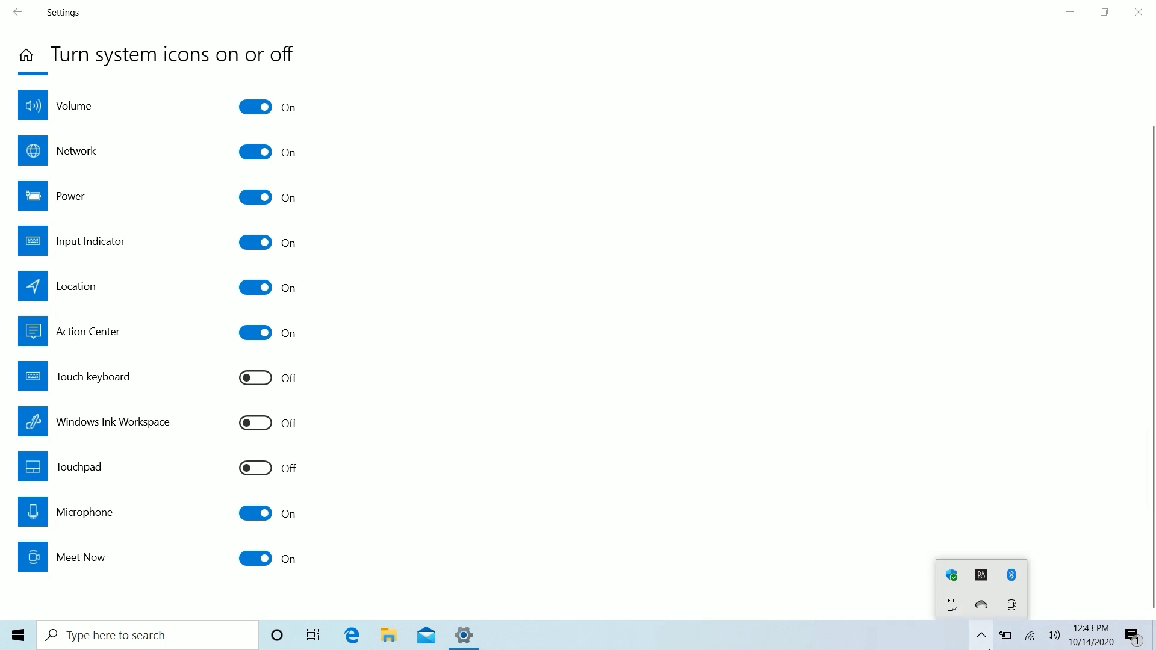
drag(1012, 604, 992, 649)
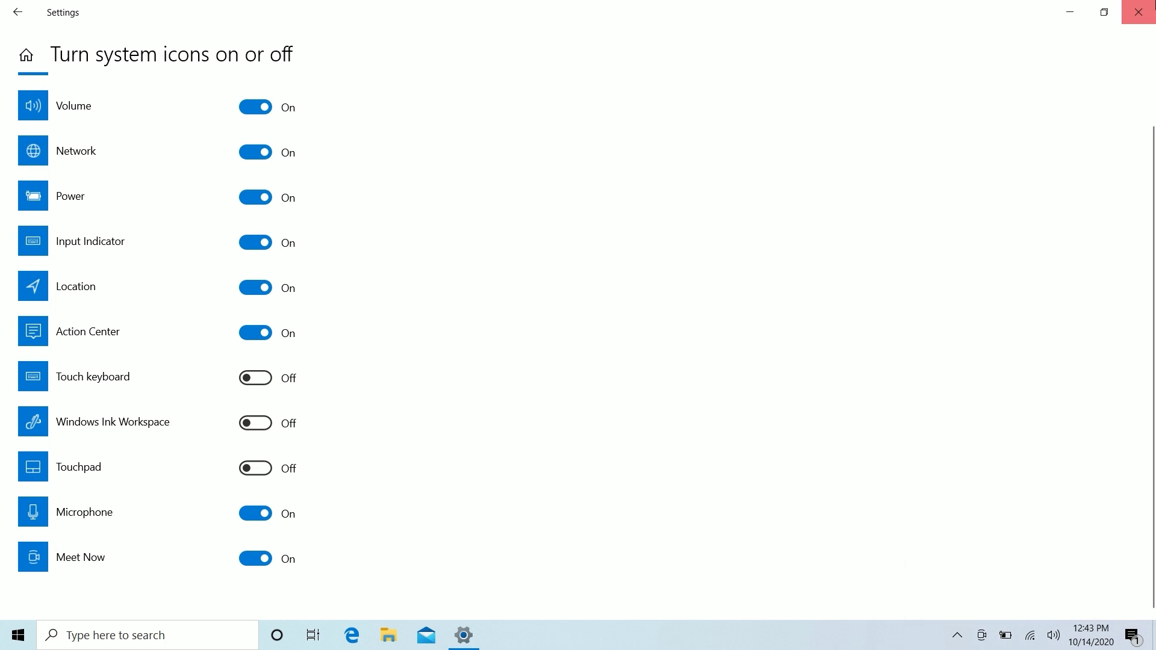
click(1138, 12)
Open Settings to Personalization > Colors, expand the Light/Dark/Custom colour list, then minimize the window
click(19, 636)
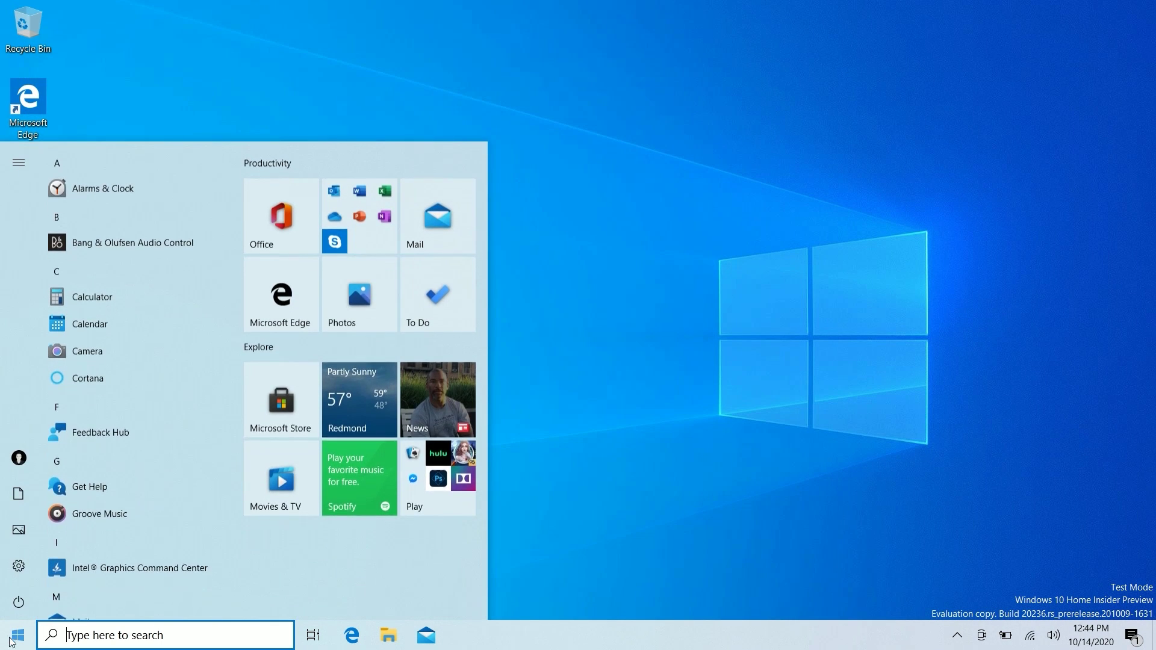
click(21, 576)
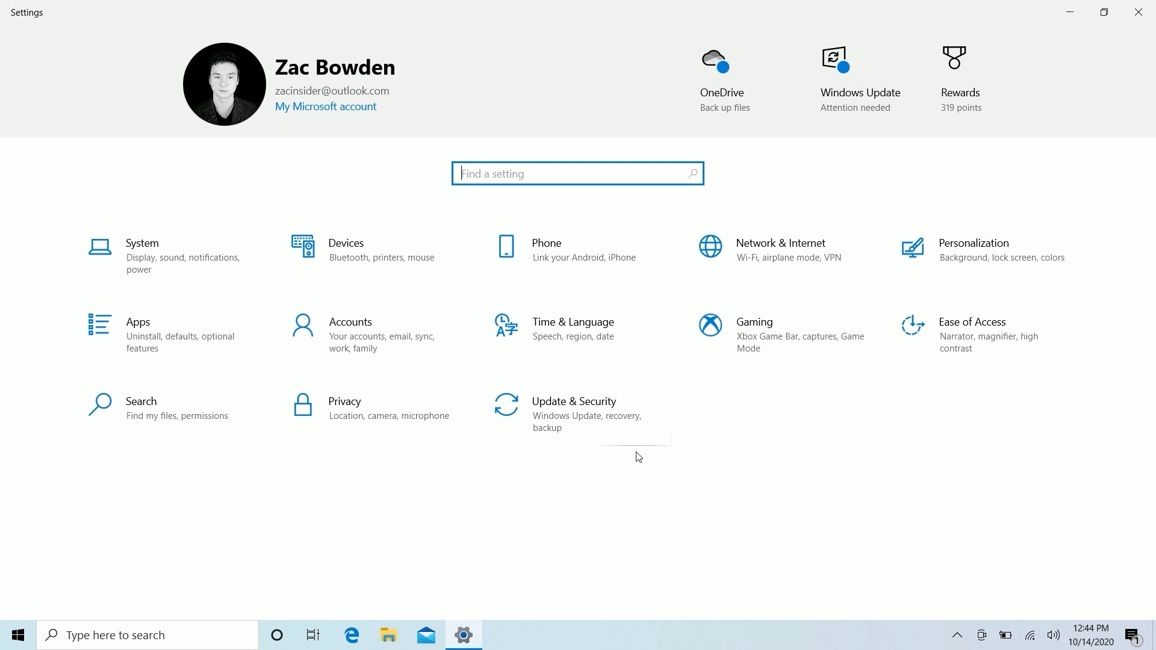
click(118, 635)
text(dertret)
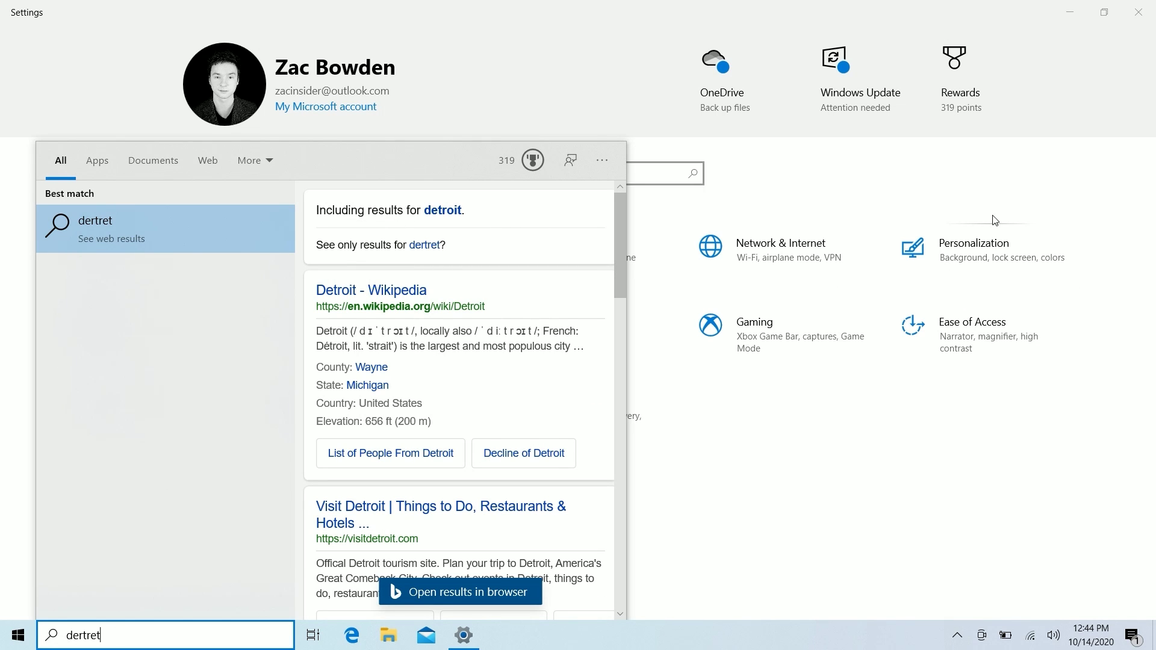
click(916, 255)
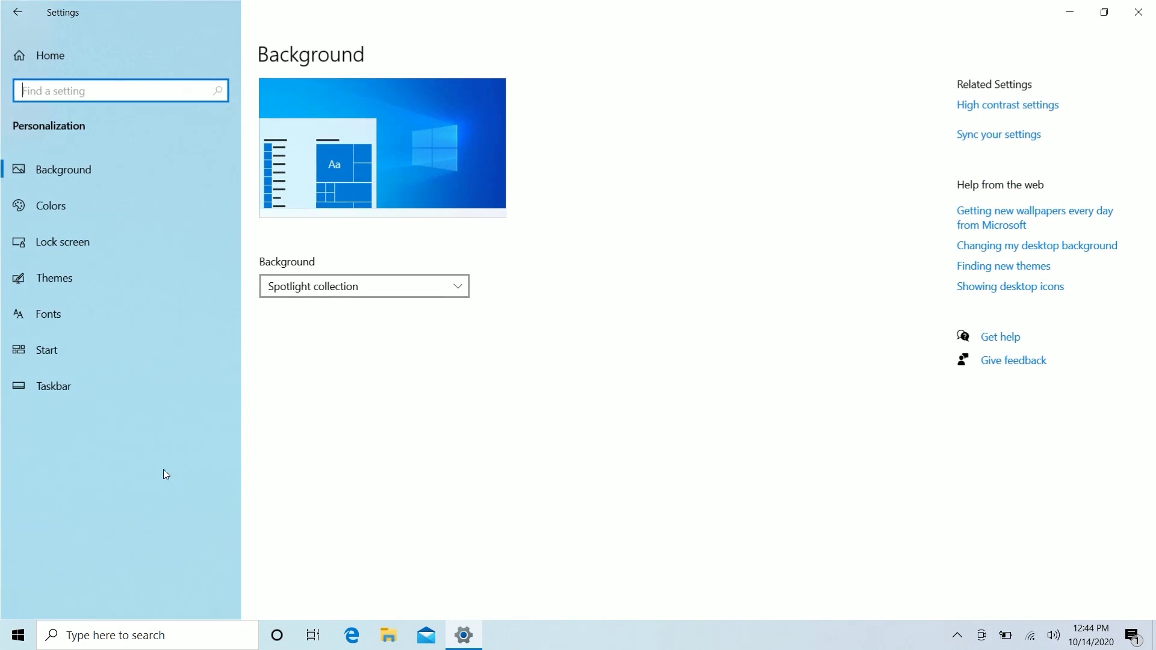
click(156, 212)
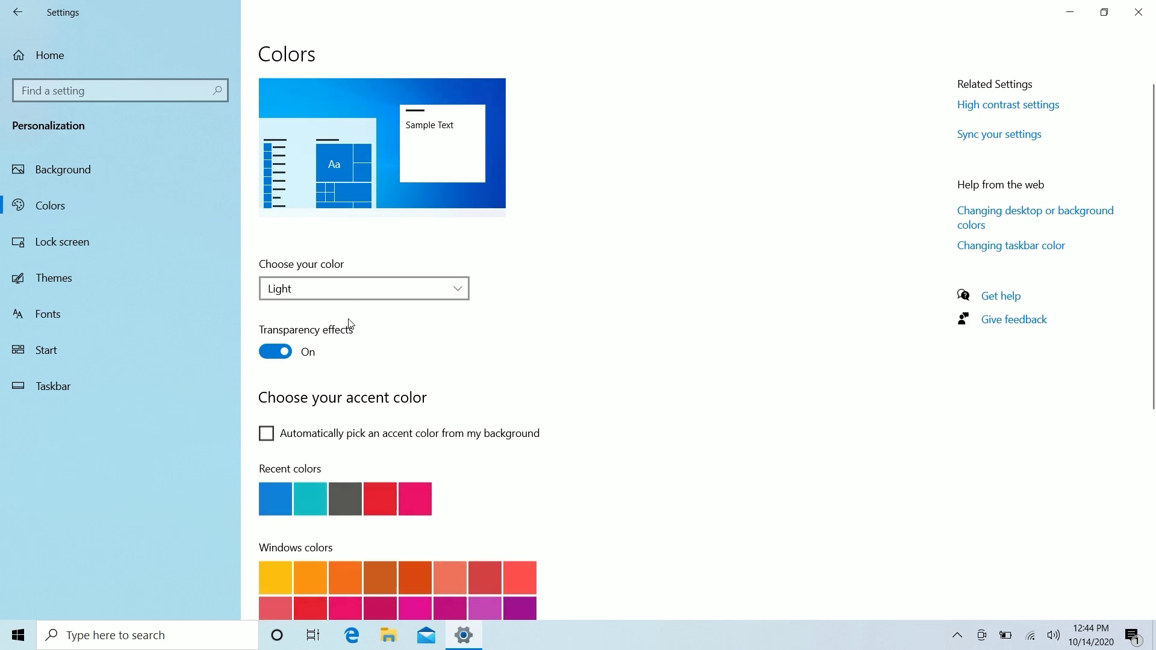
click(341, 288)
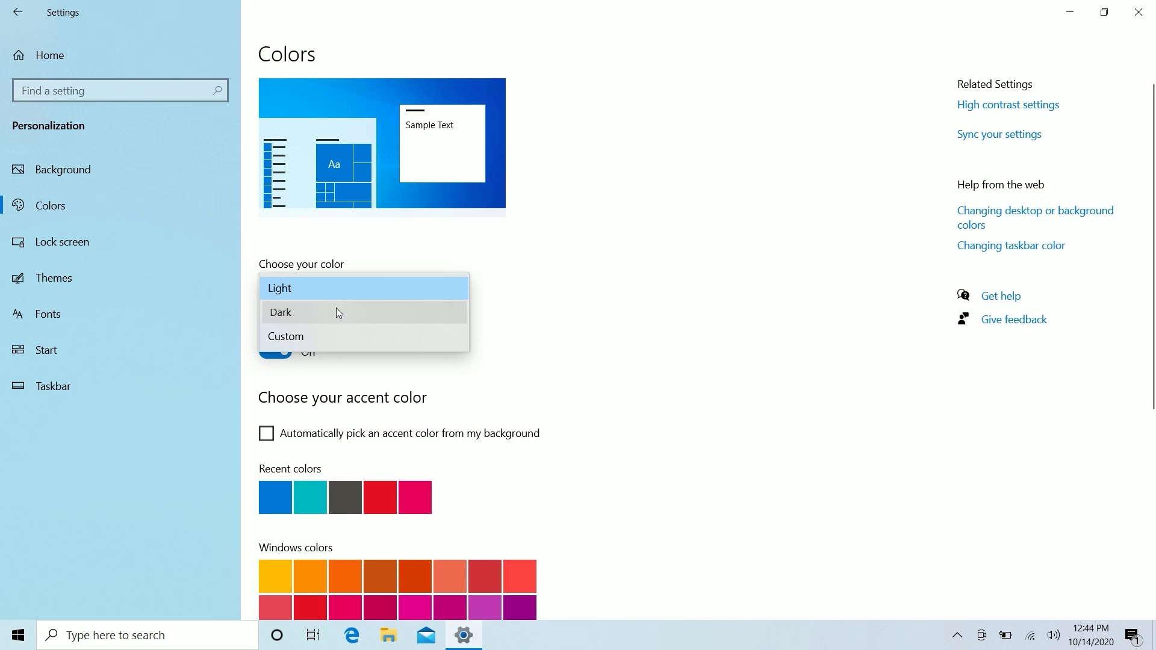
click(1069, 12)
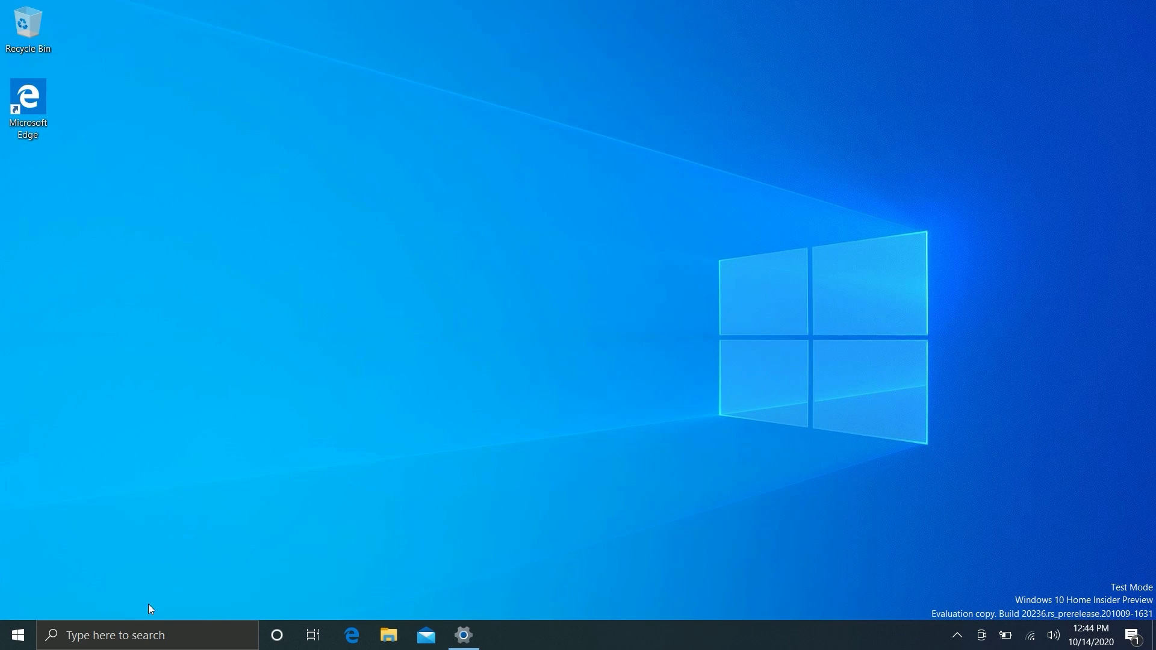
Search Windows for a person's name, browse the web preview results, then dismiss the search flyout
click(133, 629)
text(zac bowden)
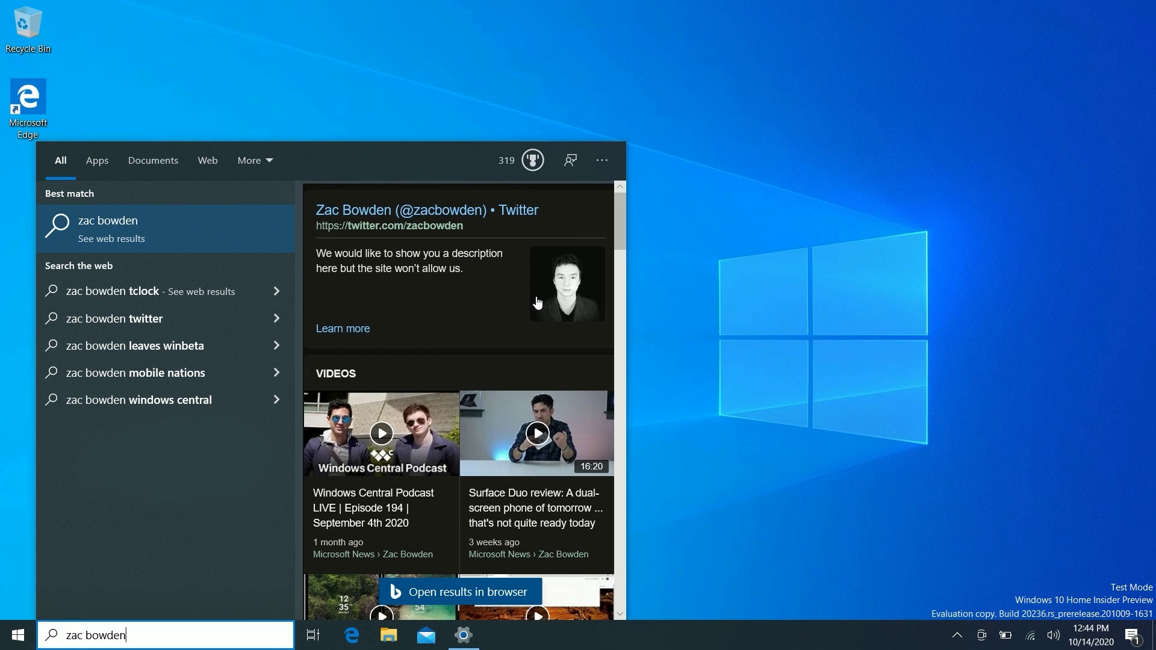
scroll(619, 227, down, 2)
scroll(620, 229, up, 2)
mouse_move(619, 215)
mouse_down()
mouse_move(619, 239)
mouse_move(623, 204)
mouse_up()
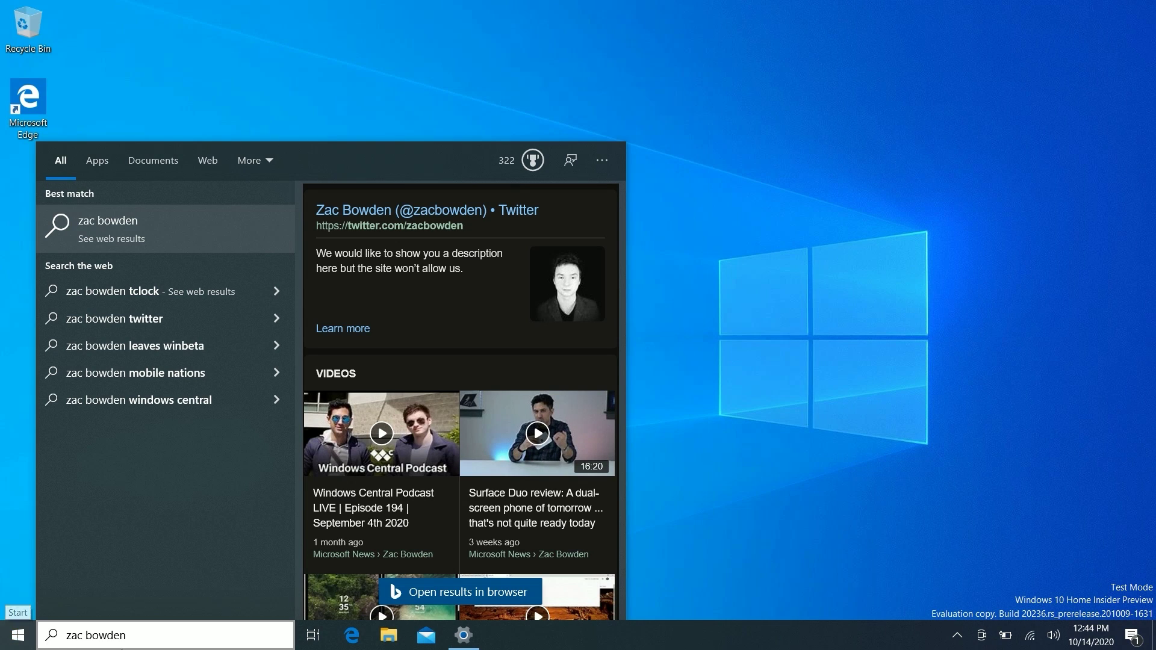
click(622, 34)
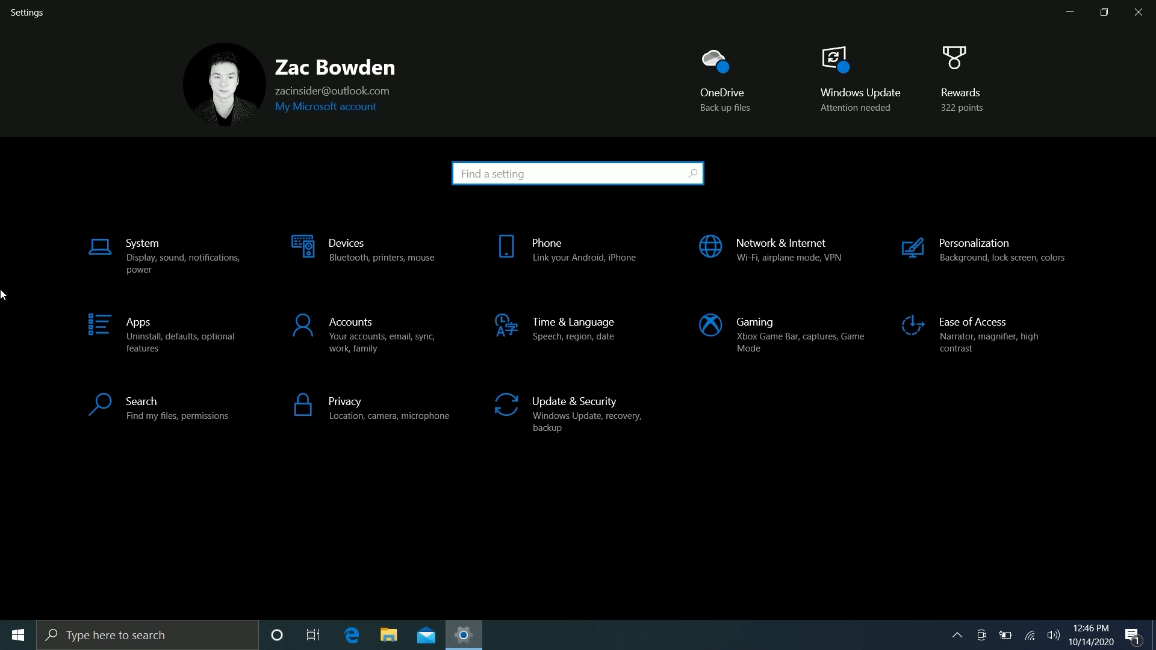
Open System > About and select, then deselect, the graphics card name in the device specifications
click(179, 276)
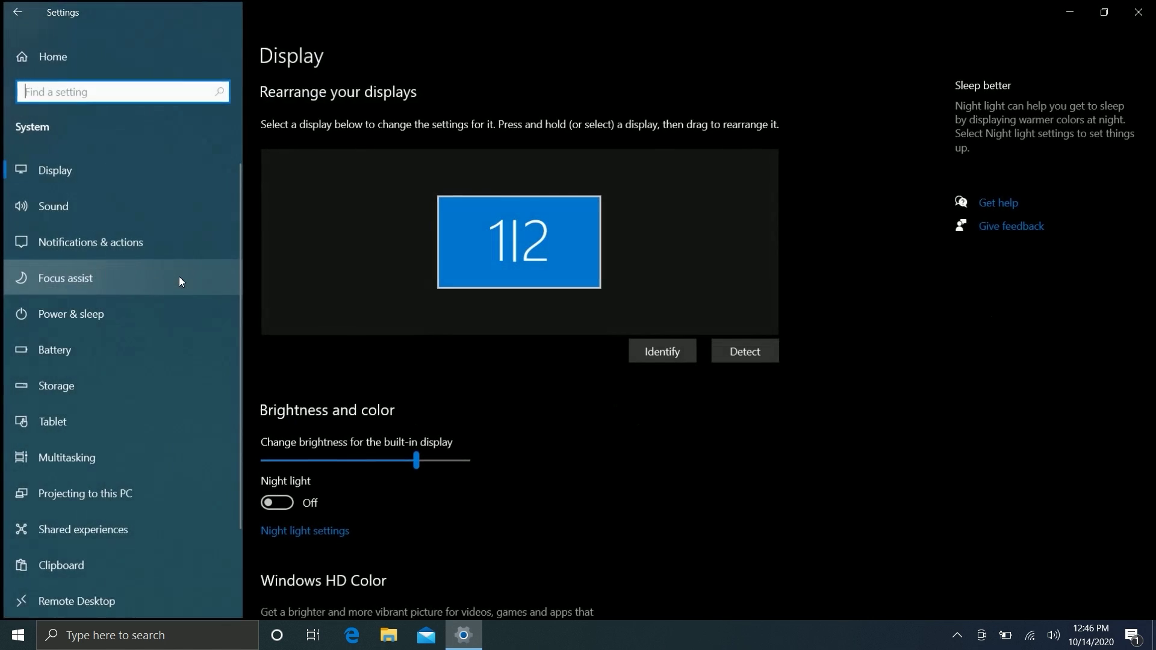
scroll(144, 401, down, 3)
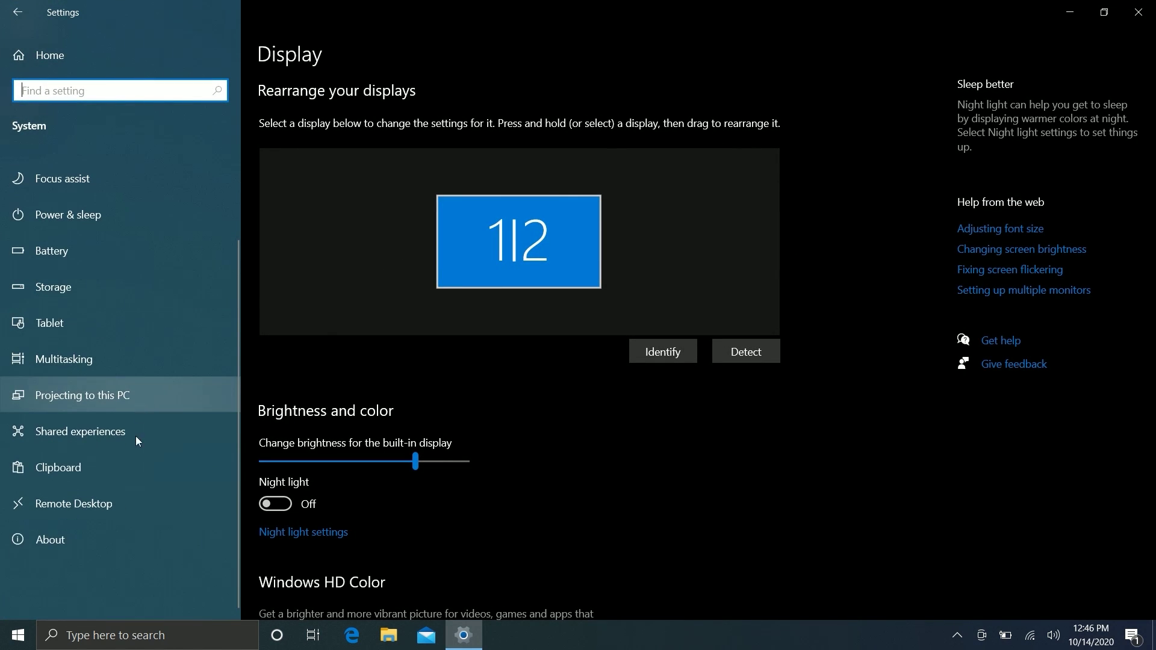
click(106, 545)
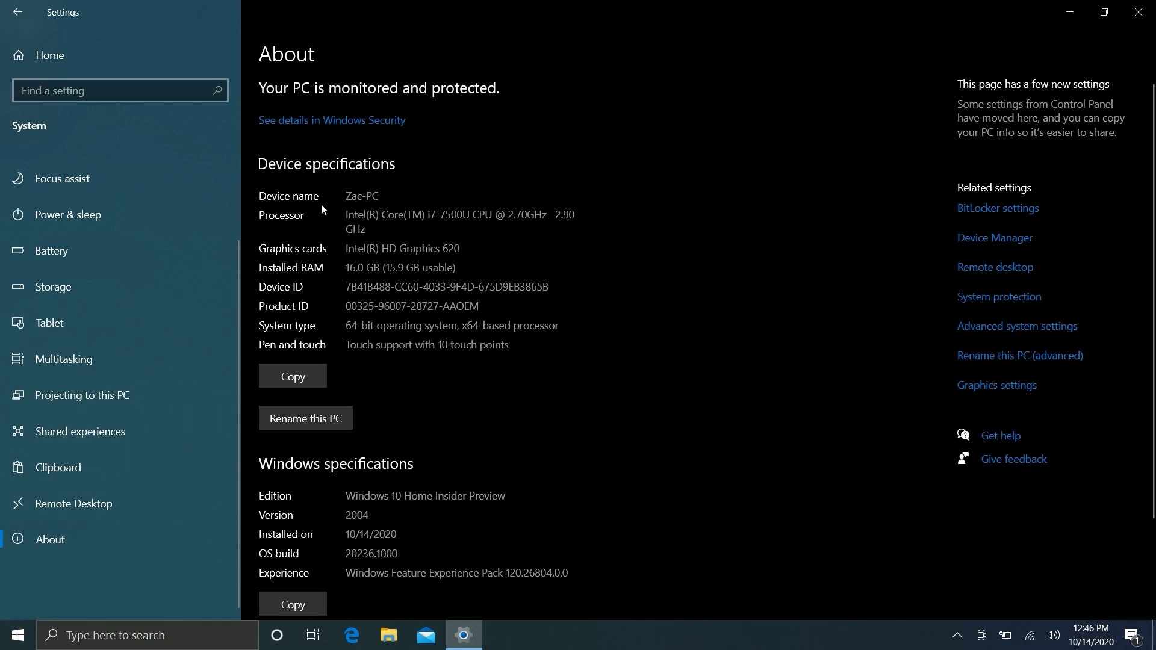
drag(347, 249, 528, 241)
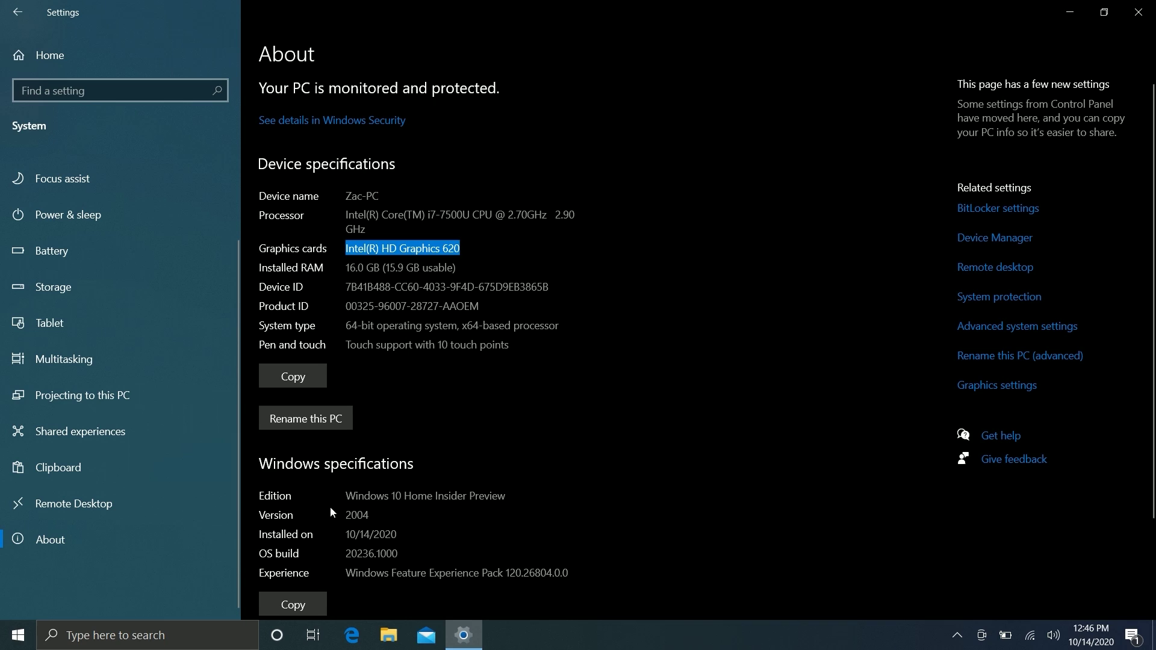
click(473, 284)
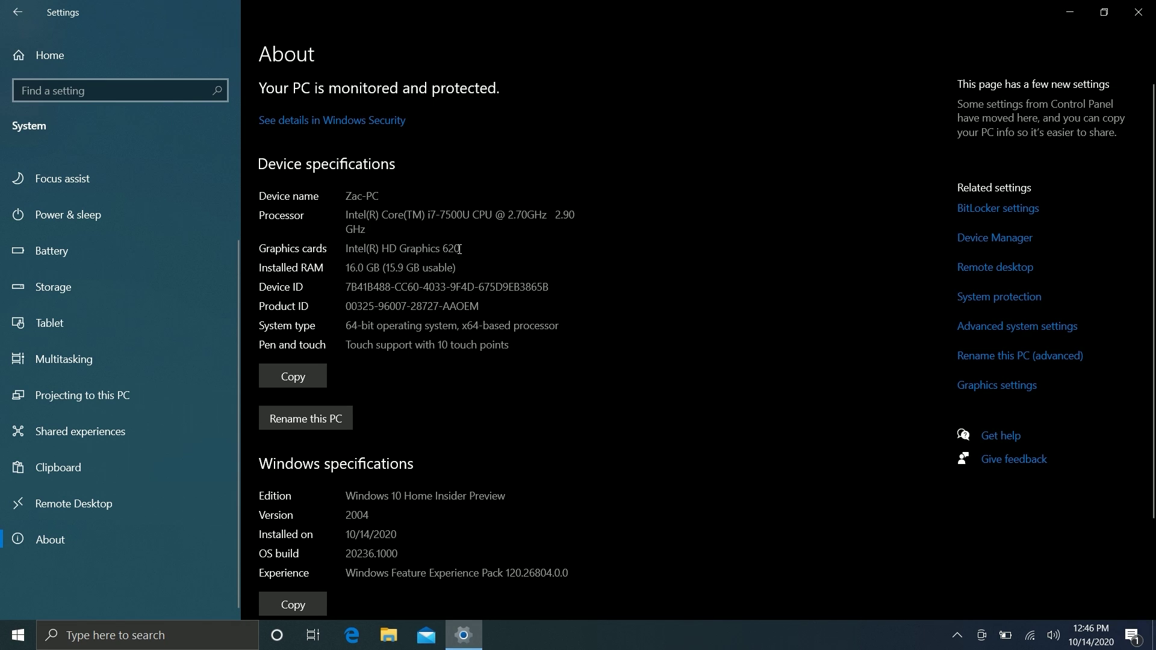
drag(460, 249, 344, 249)
click(464, 283)
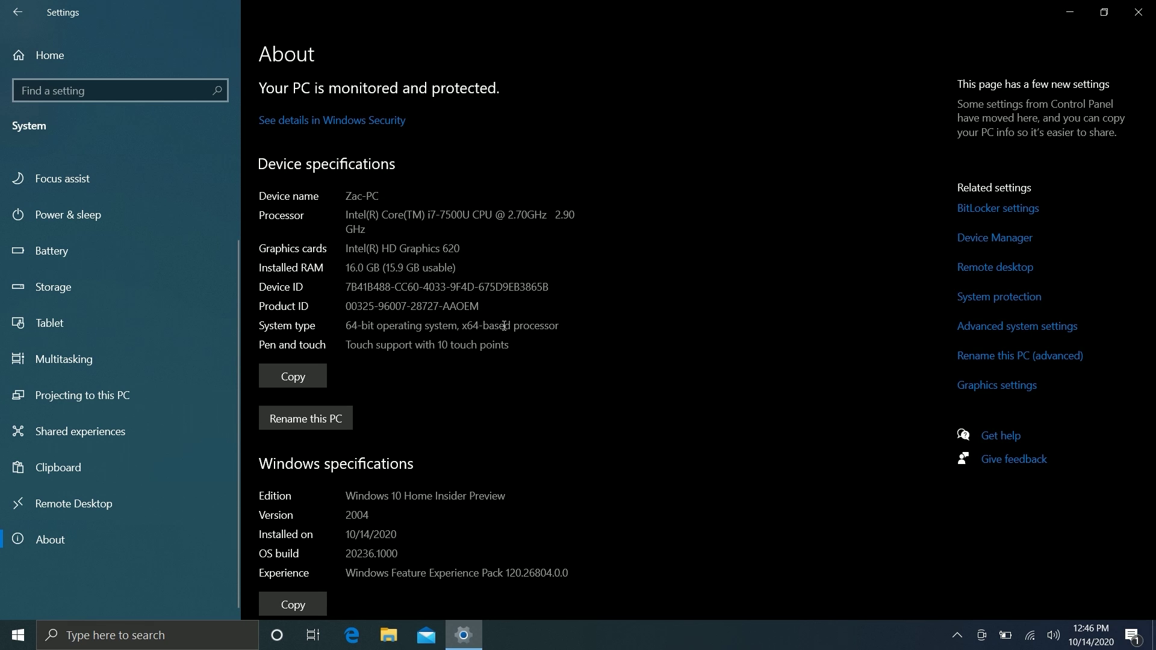
Go from Storage settings to Manage Disks and Volumes to view Disk 0 and its partitions
click(113, 296)
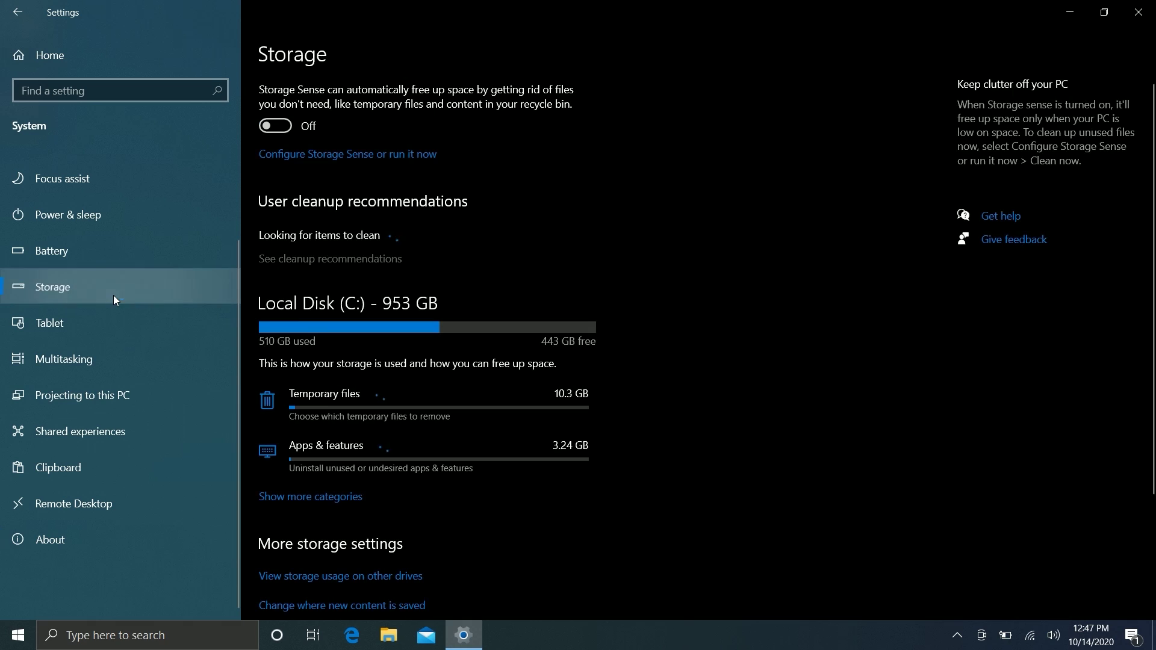
scroll(507, 458, down, 3)
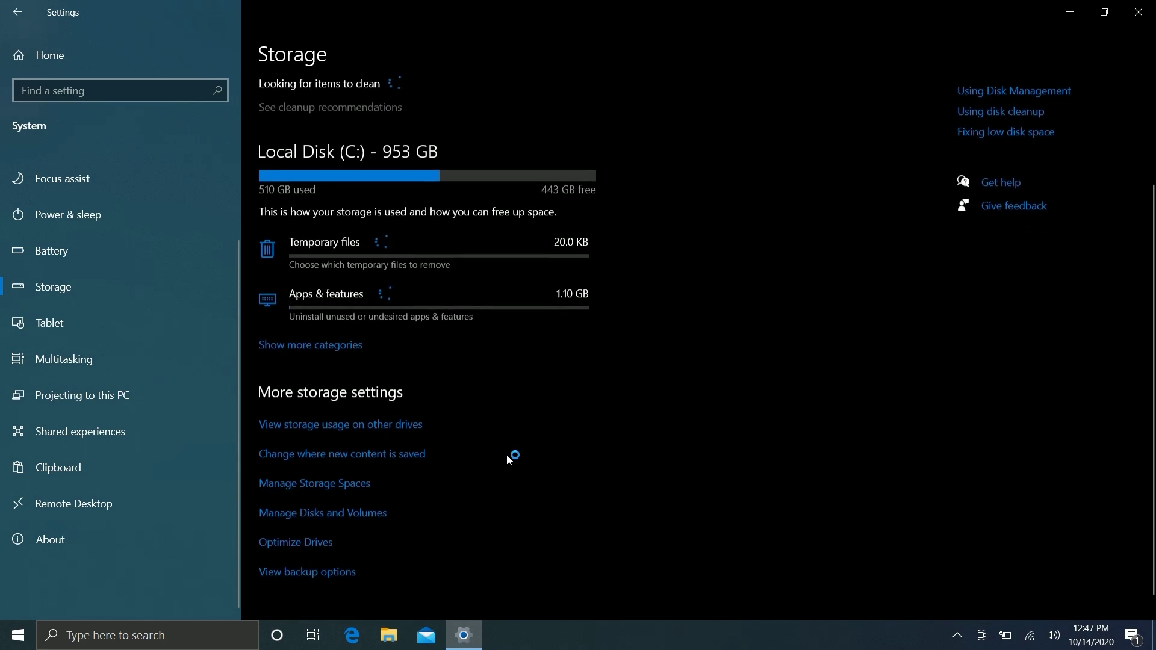
click(335, 511)
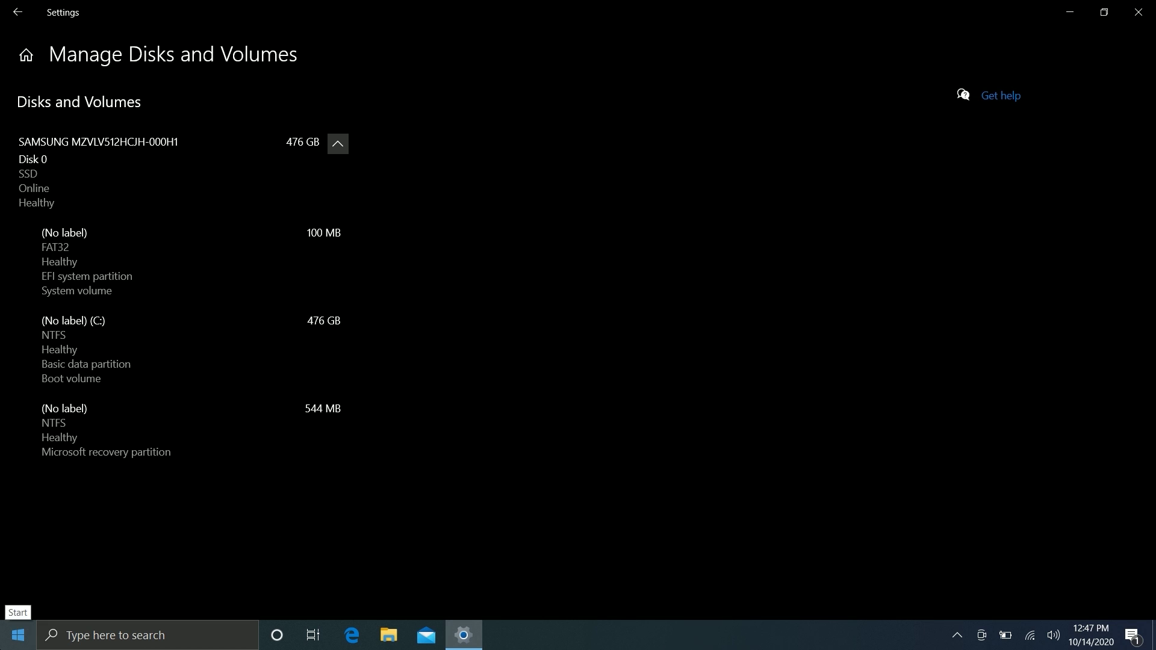
Launch Disk Management from the Start button's quick menu, maximize it, then close it to return to Settings
right_click(3, 647)
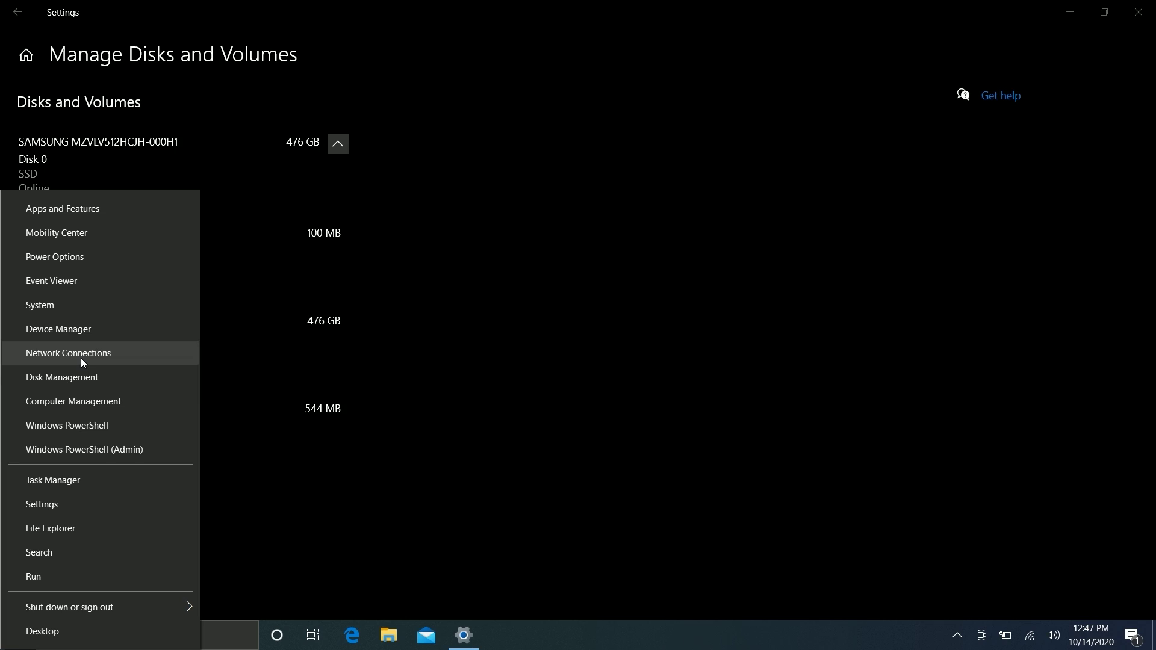
click(86, 381)
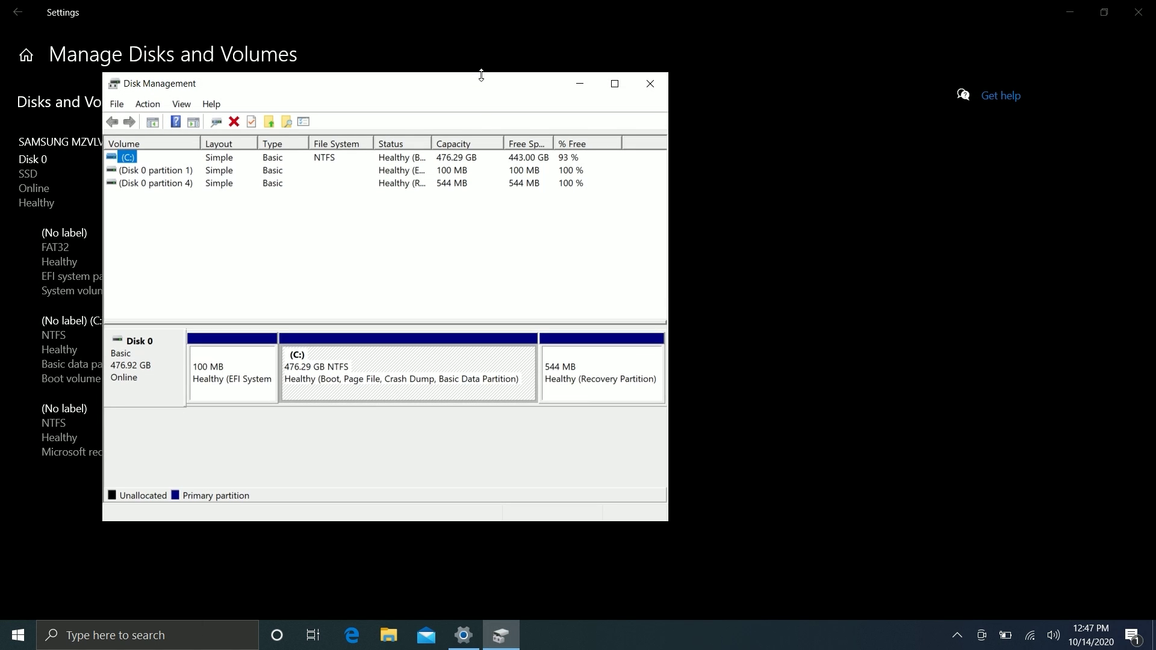
drag(480, 88, 881, 5)
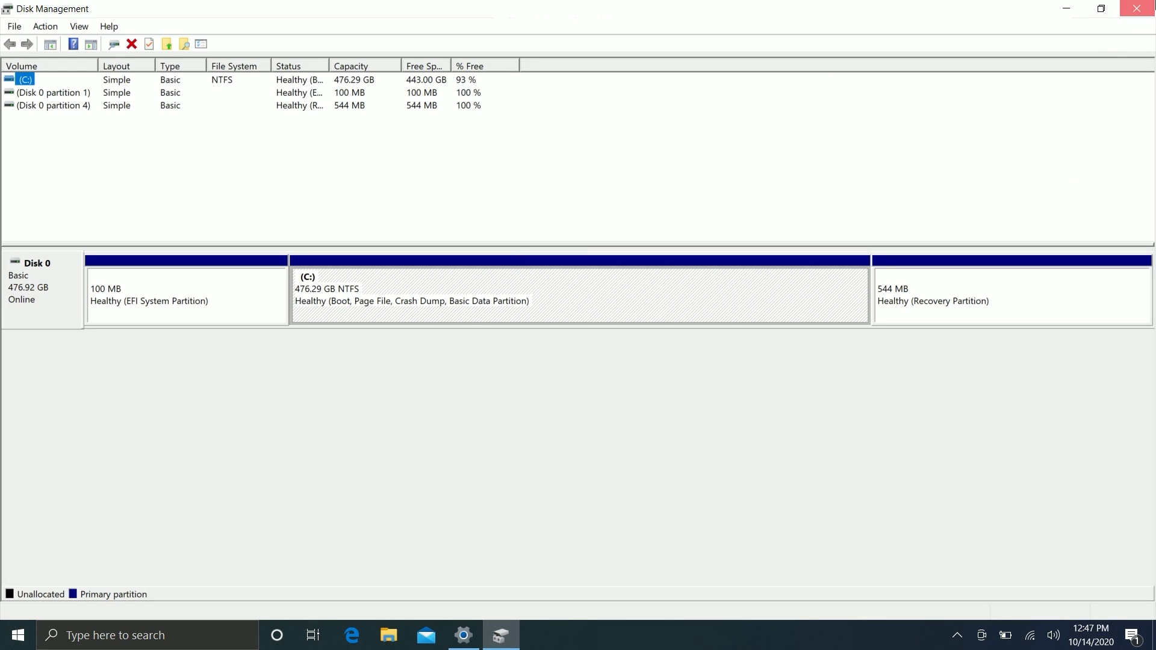
click(1137, 9)
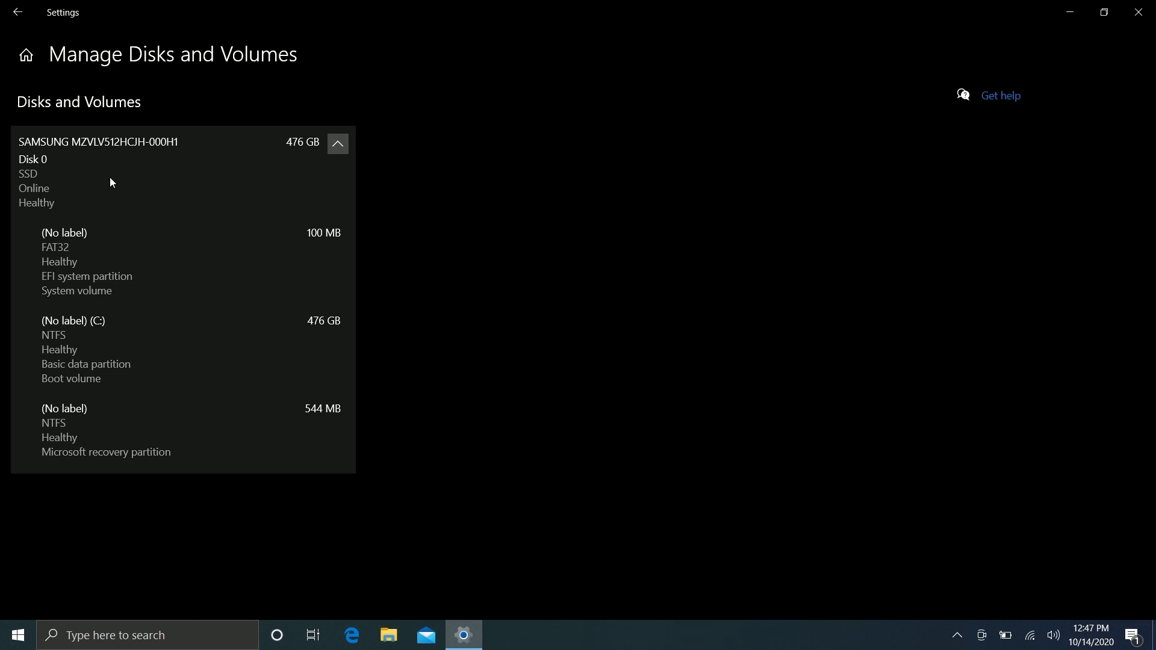
click(153, 208)
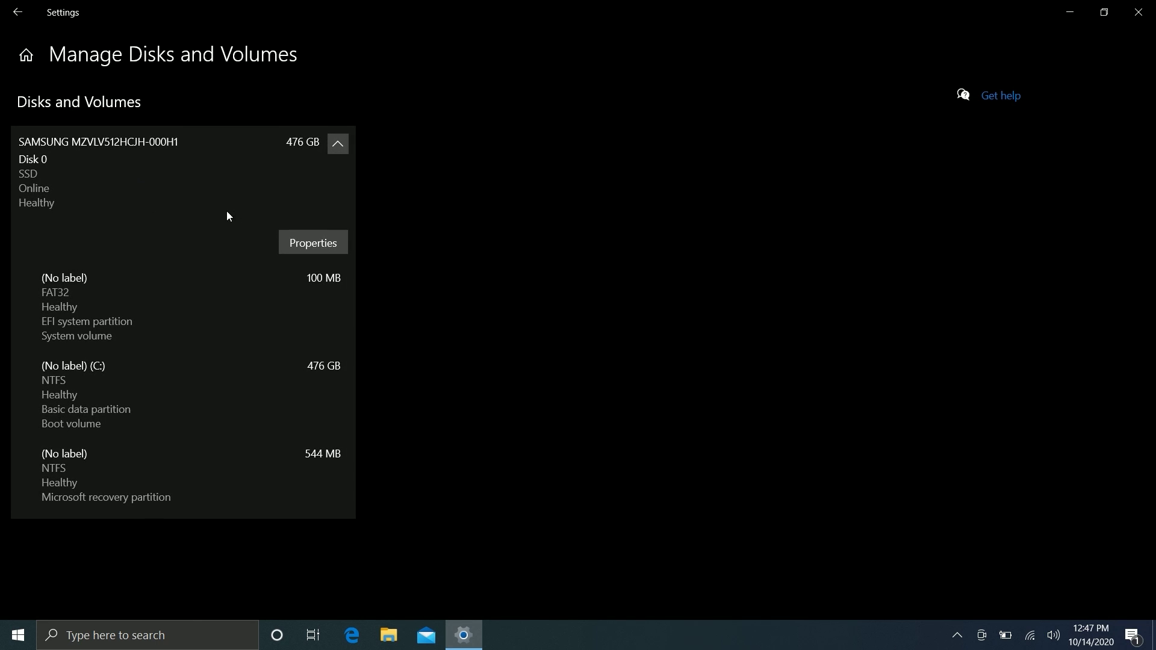
click(295, 242)
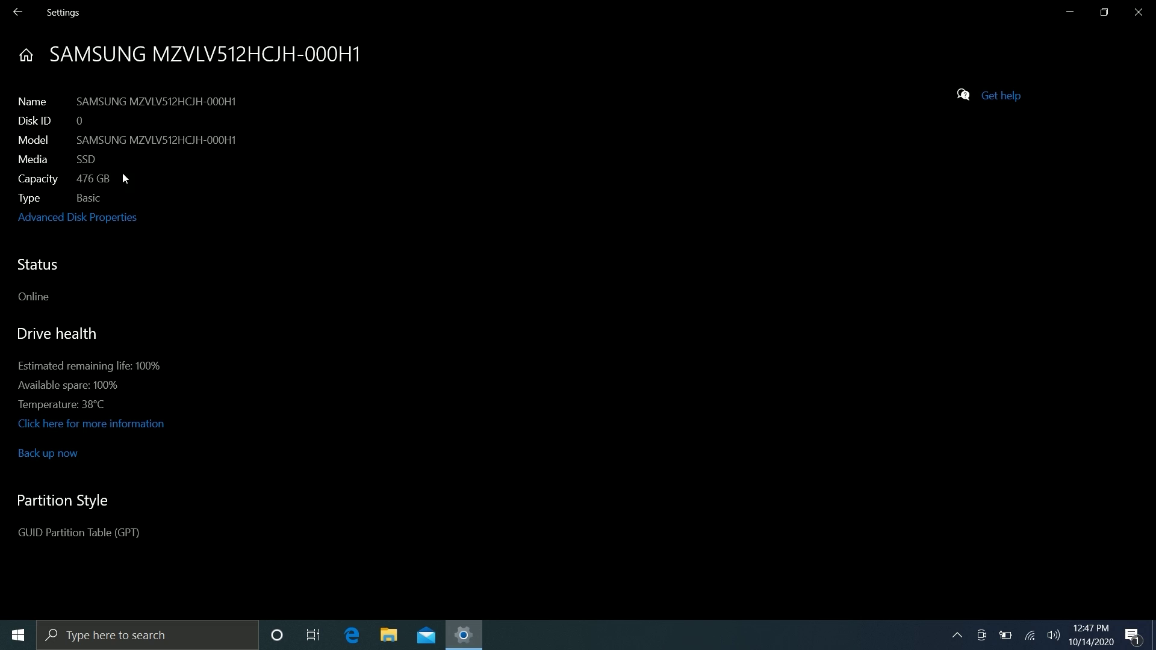
click(115, 218)
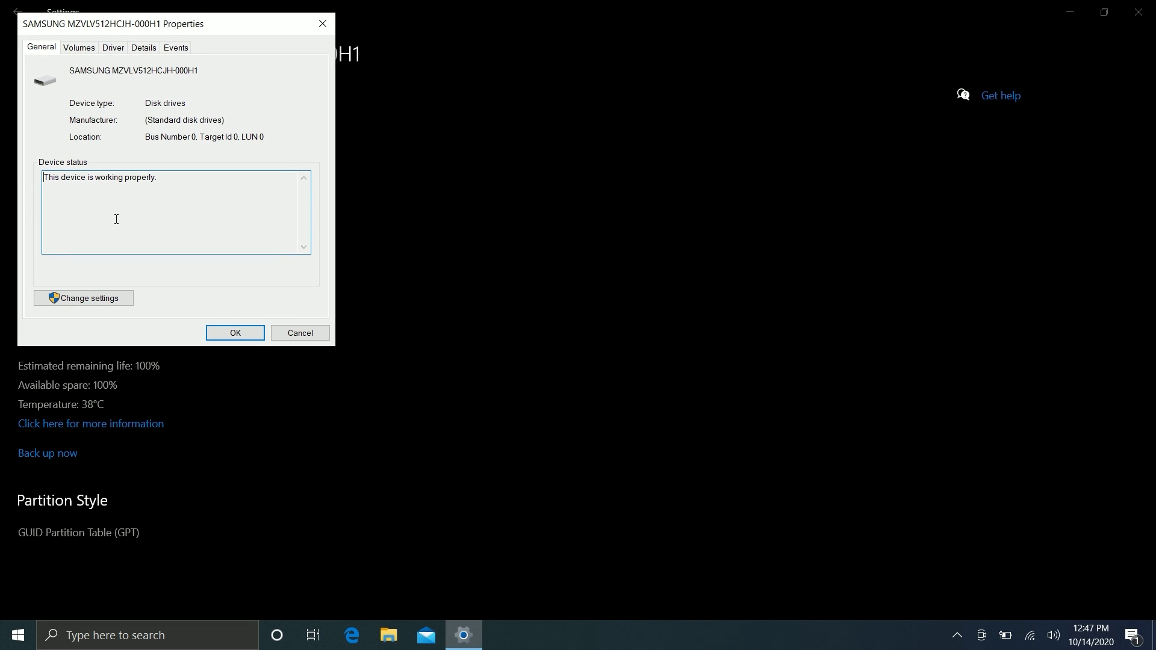
click(319, 18)
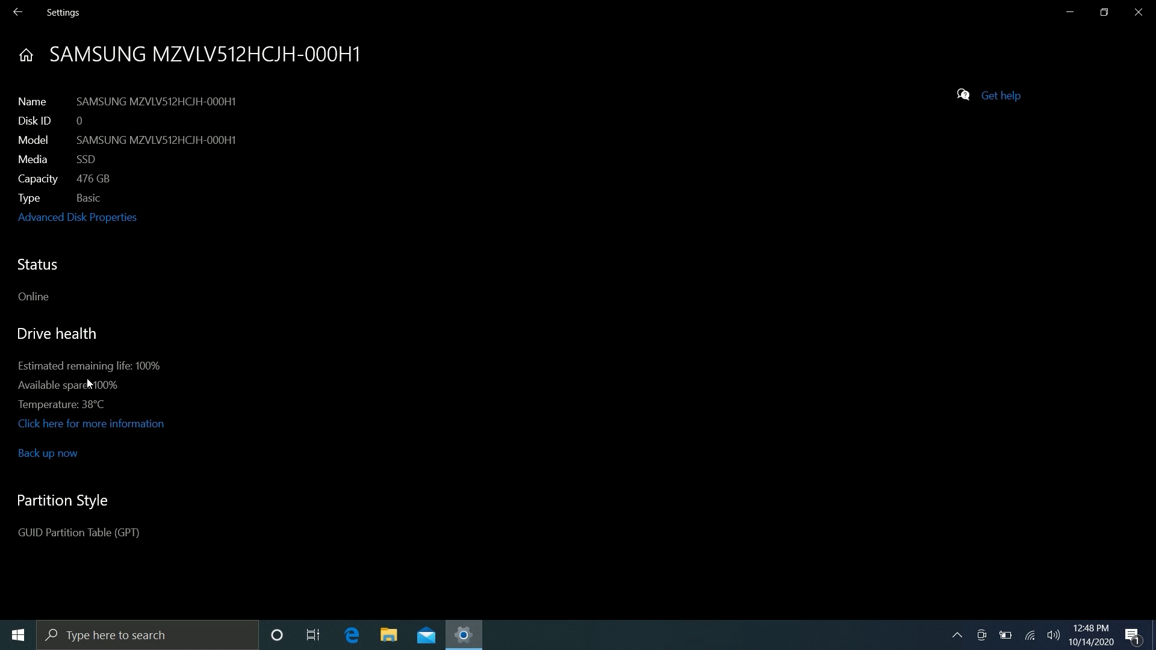
click(18, 12)
click(193, 158)
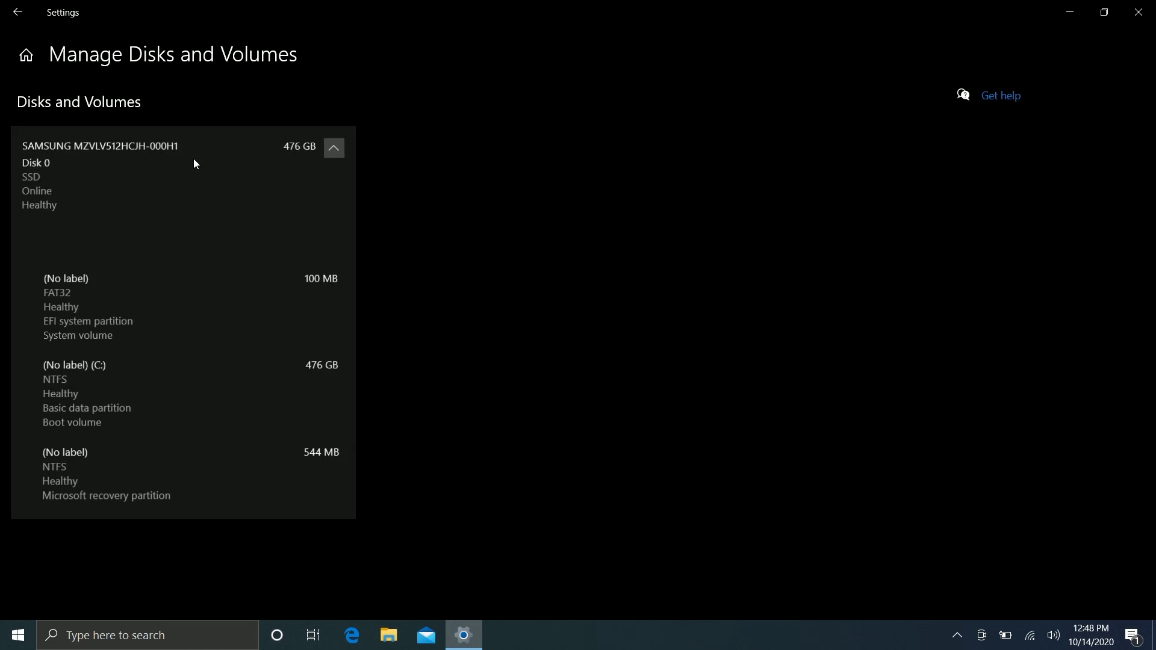
click(241, 314)
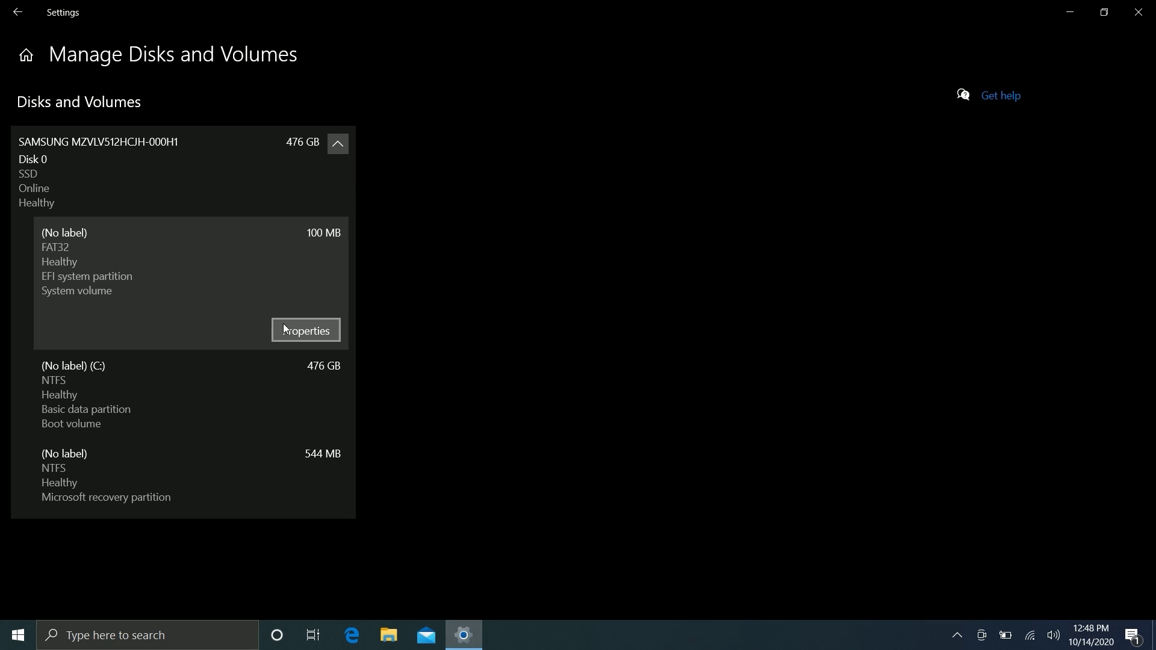
click(277, 401)
click(280, 418)
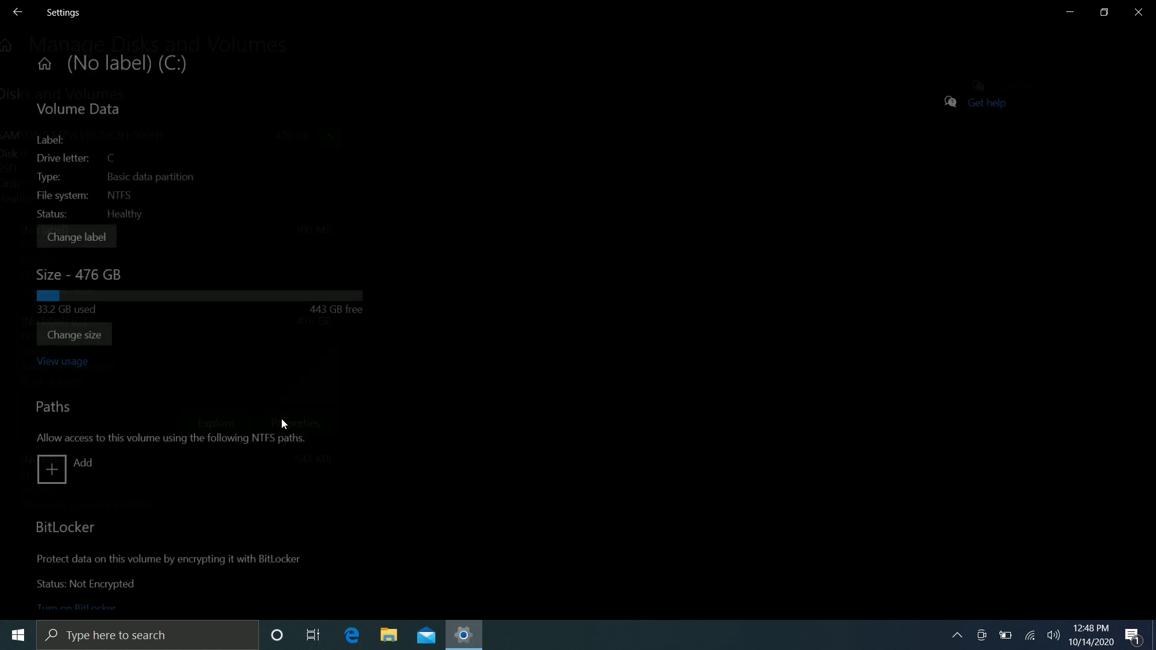
click(59, 339)
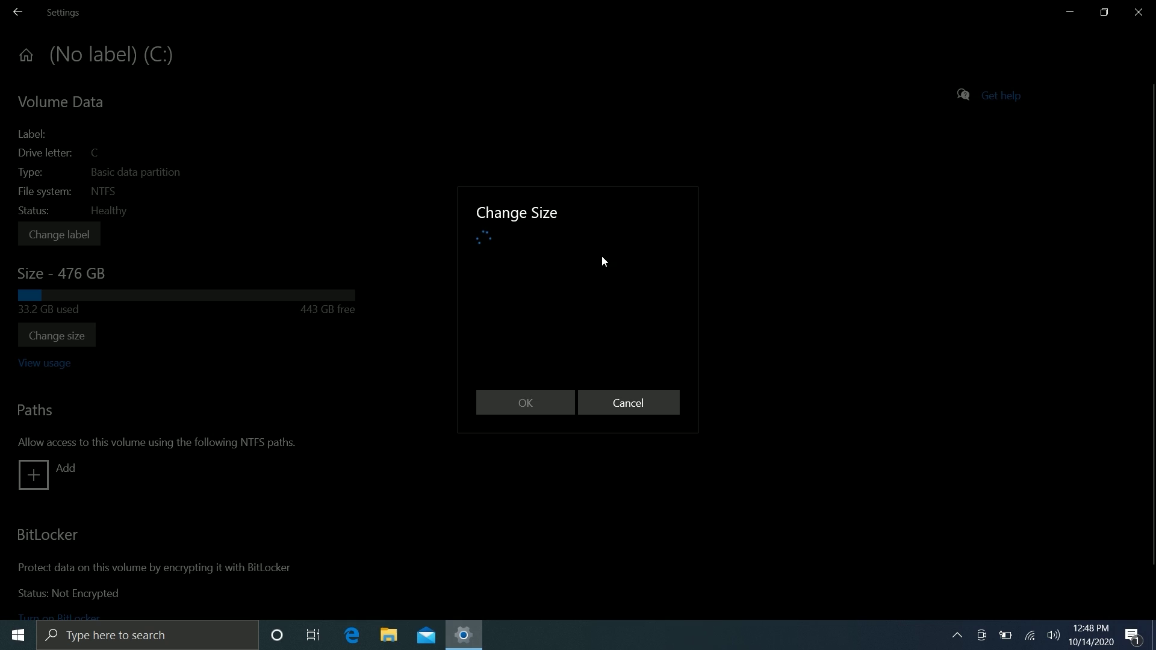
click(620, 414)
click(24, 236)
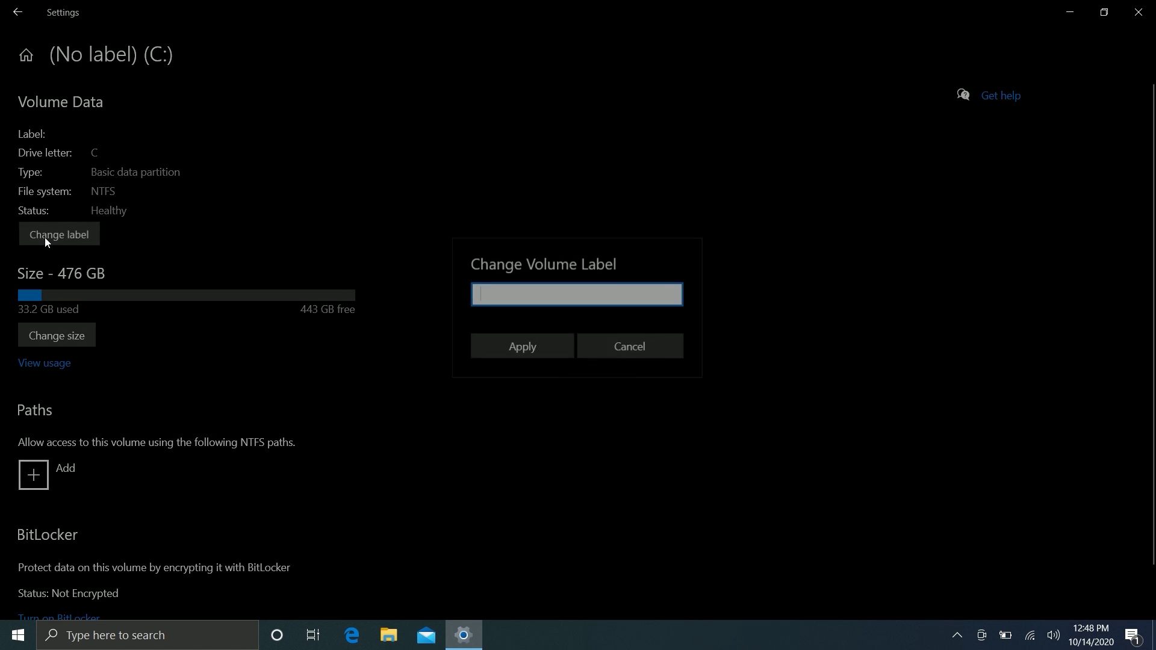
click(623, 346)
scroll(467, 480, down, 1)
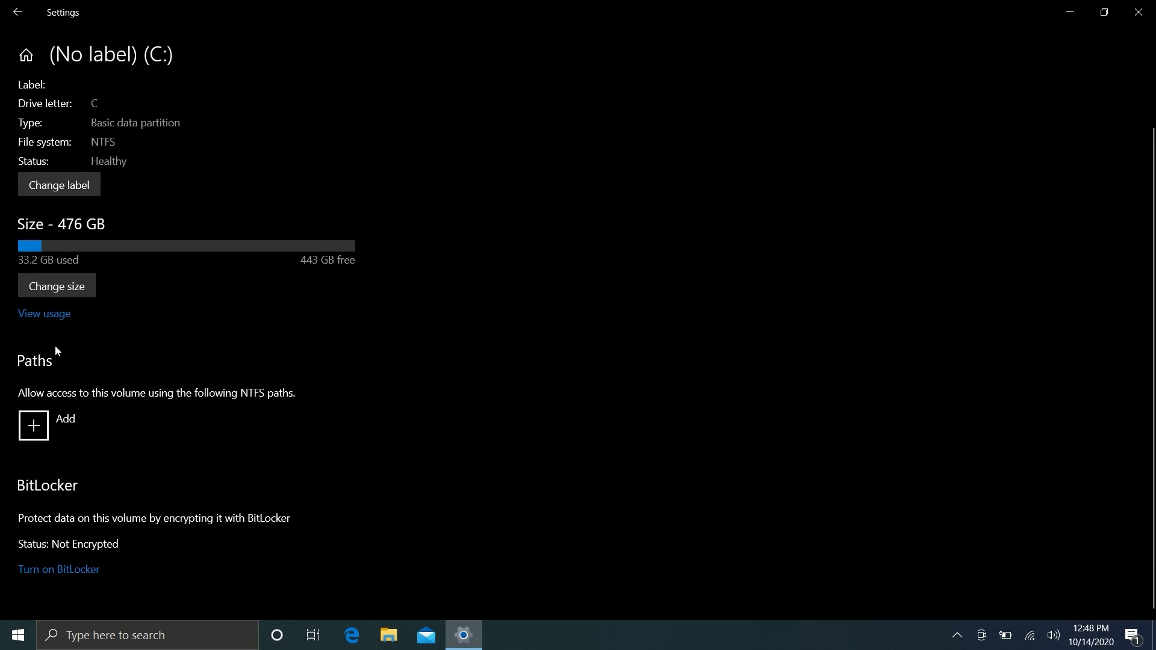
click(3, 6)
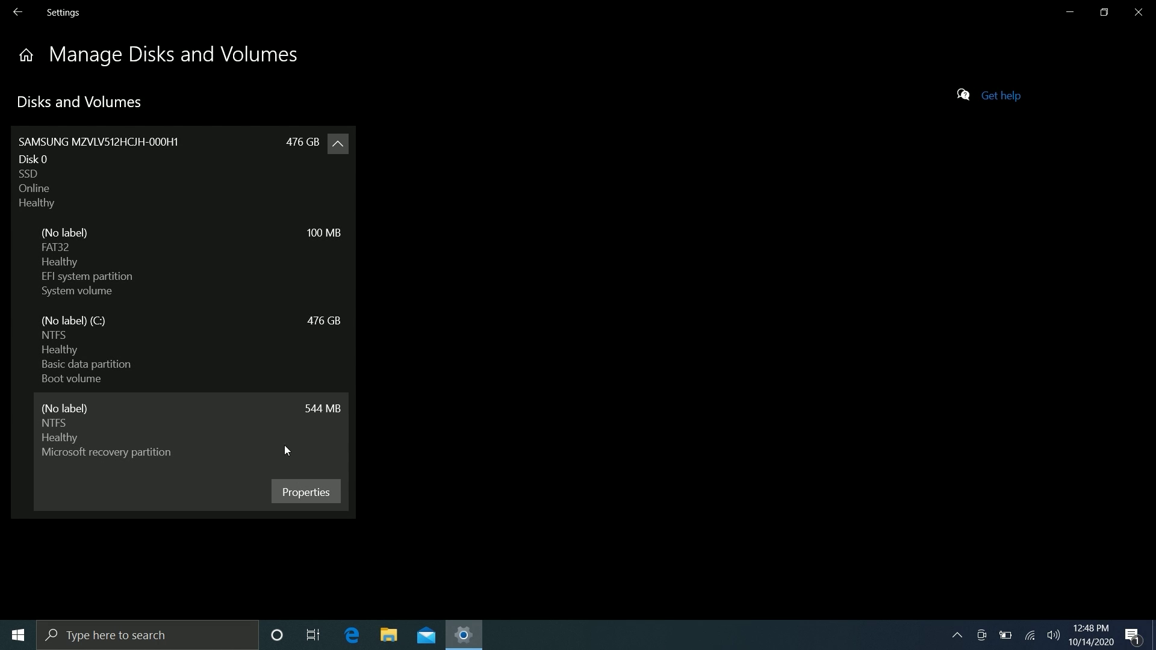
click(187, 343)
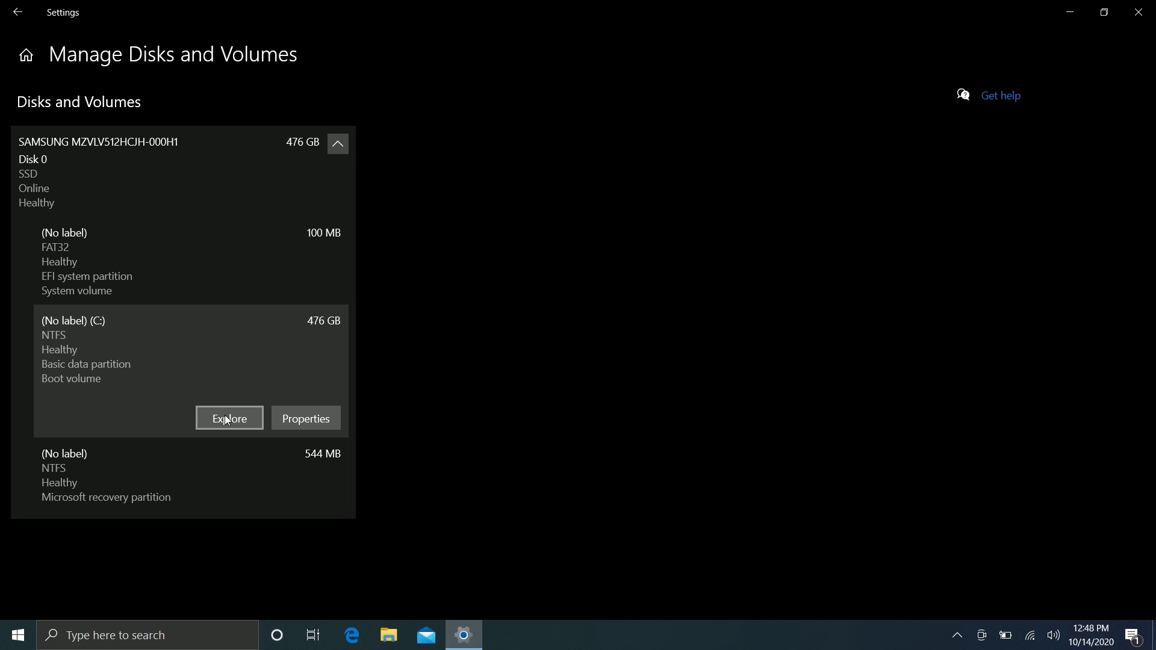
Go back to the Storage page, scroll through it, then return to the Settings home page
click(12, 10)
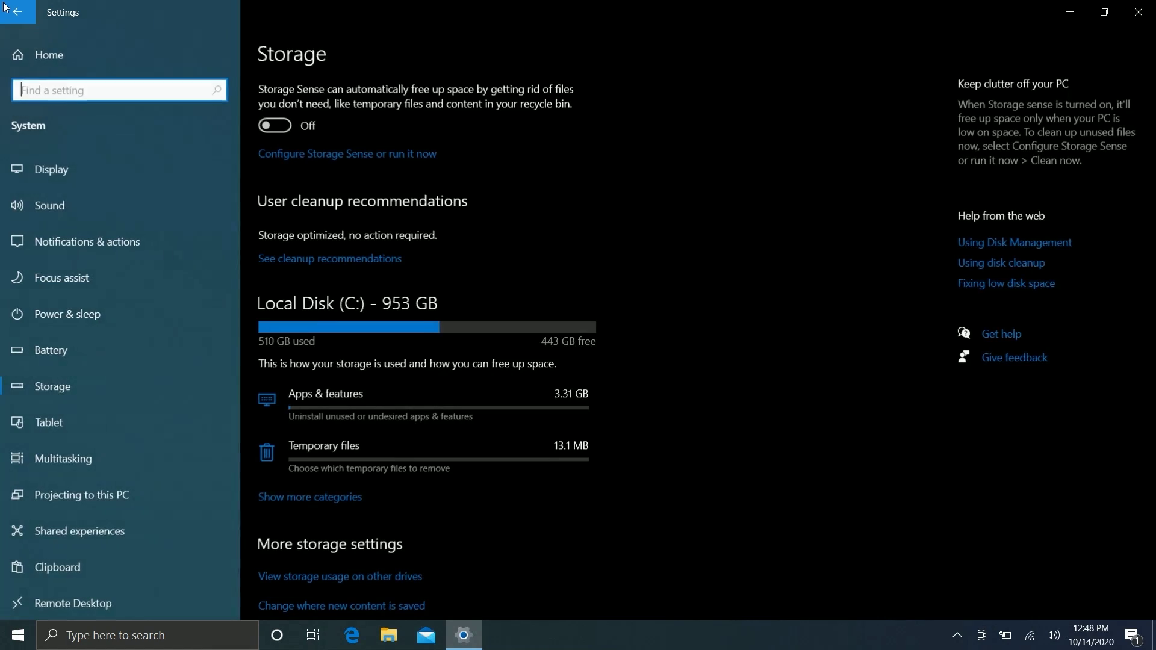
scroll(481, 435, down, 4)
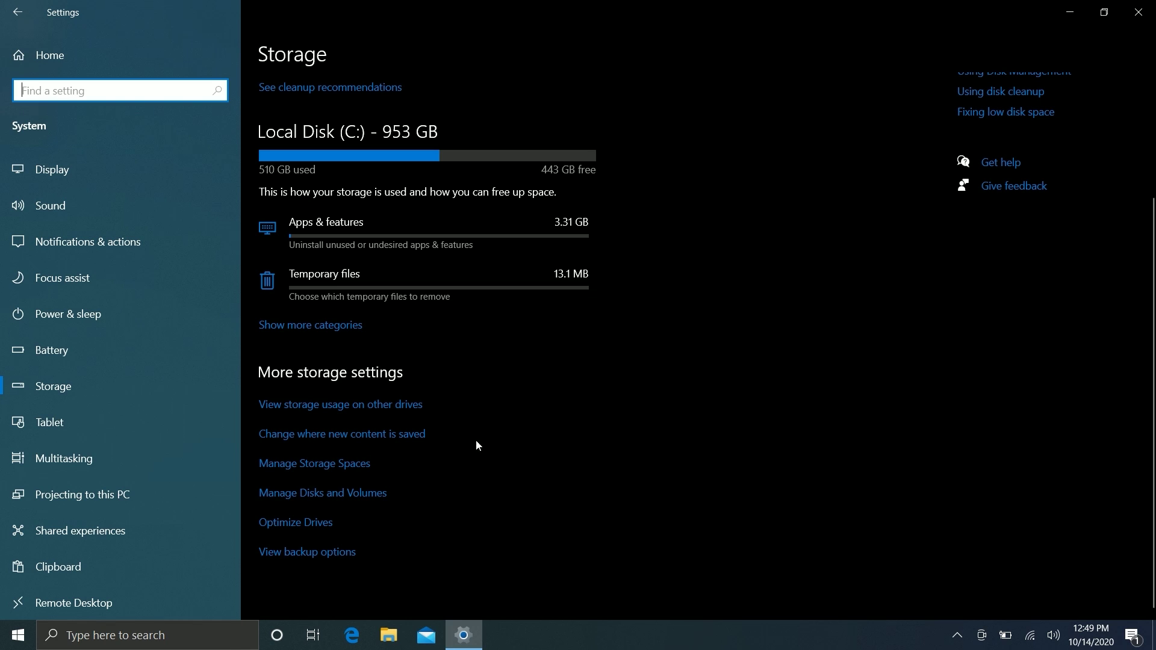
click(159, 59)
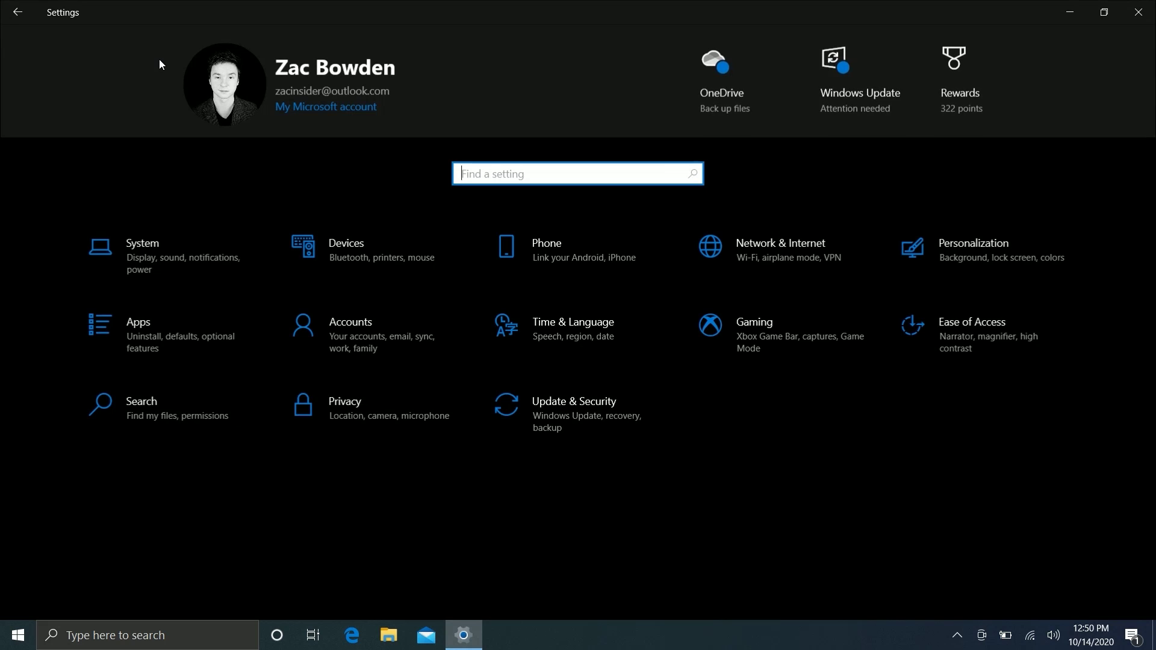
Go through Apps > Default apps to the file-type list showing .3fr and .3gp associations
click(173, 356)
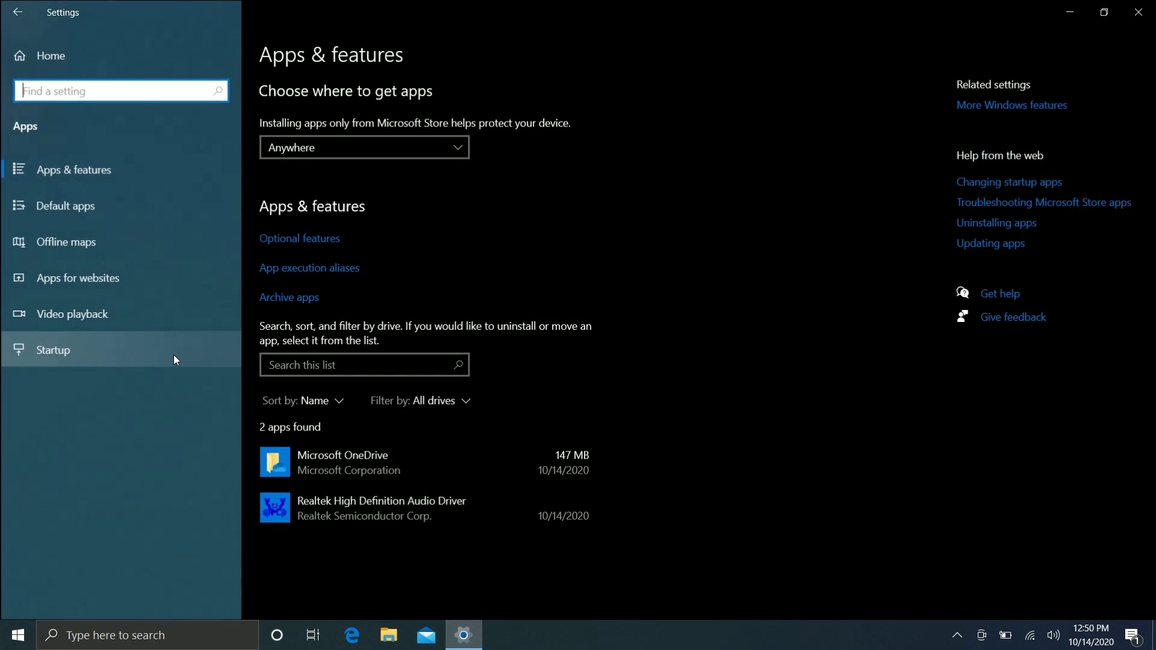
click(147, 218)
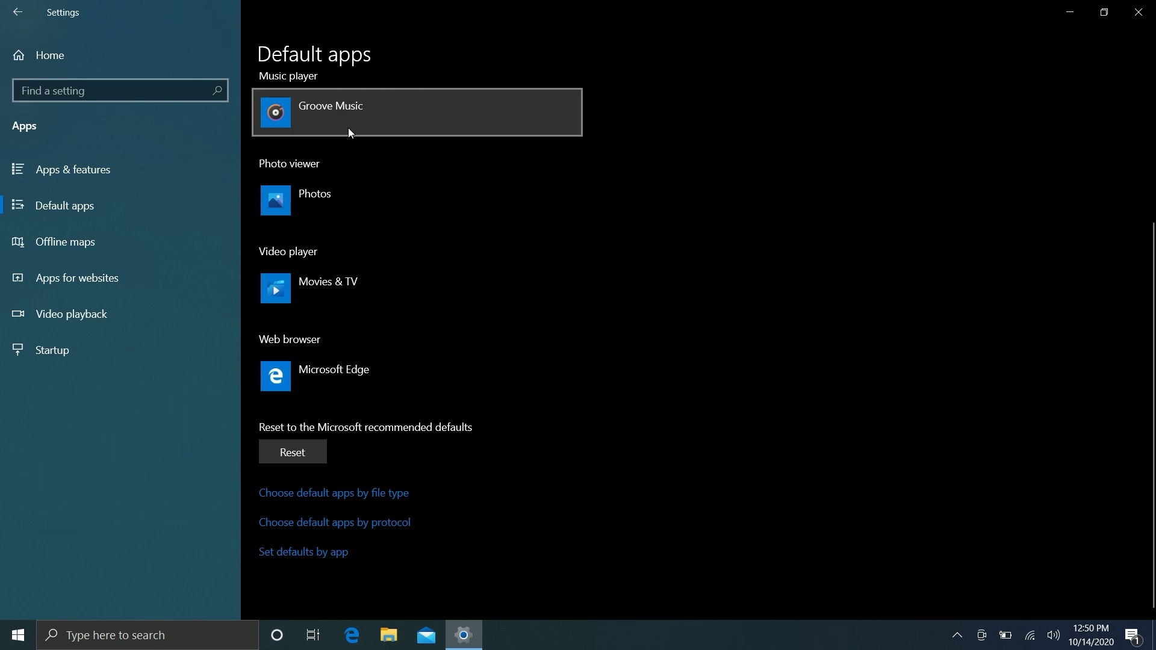
click(335, 497)
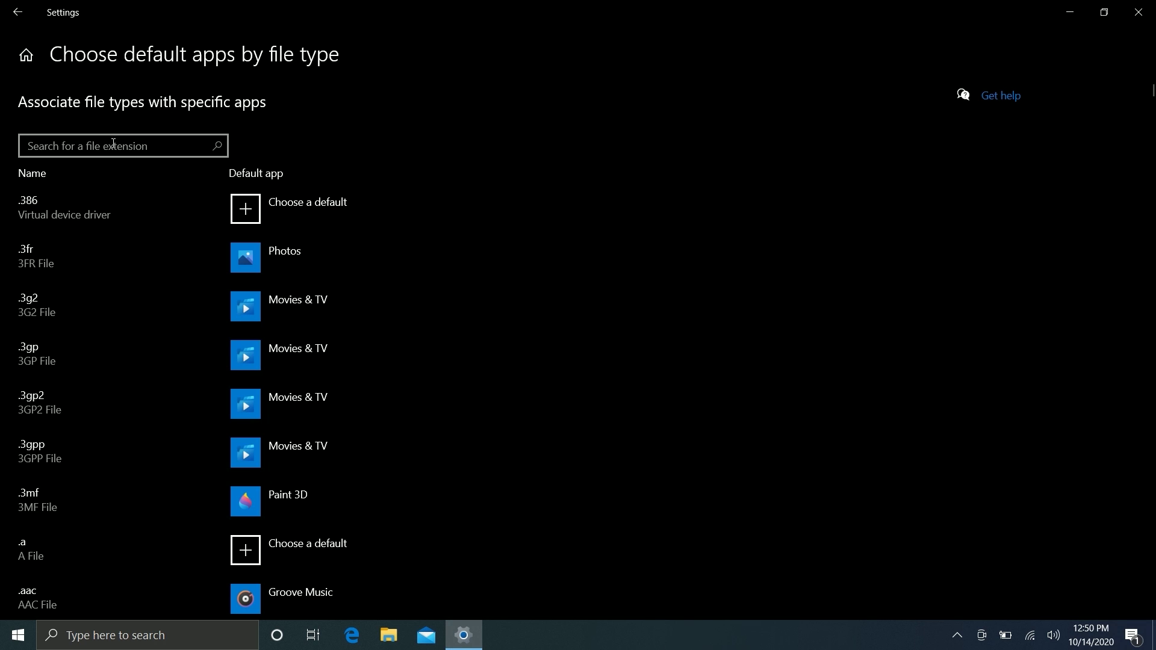
click(113, 145)
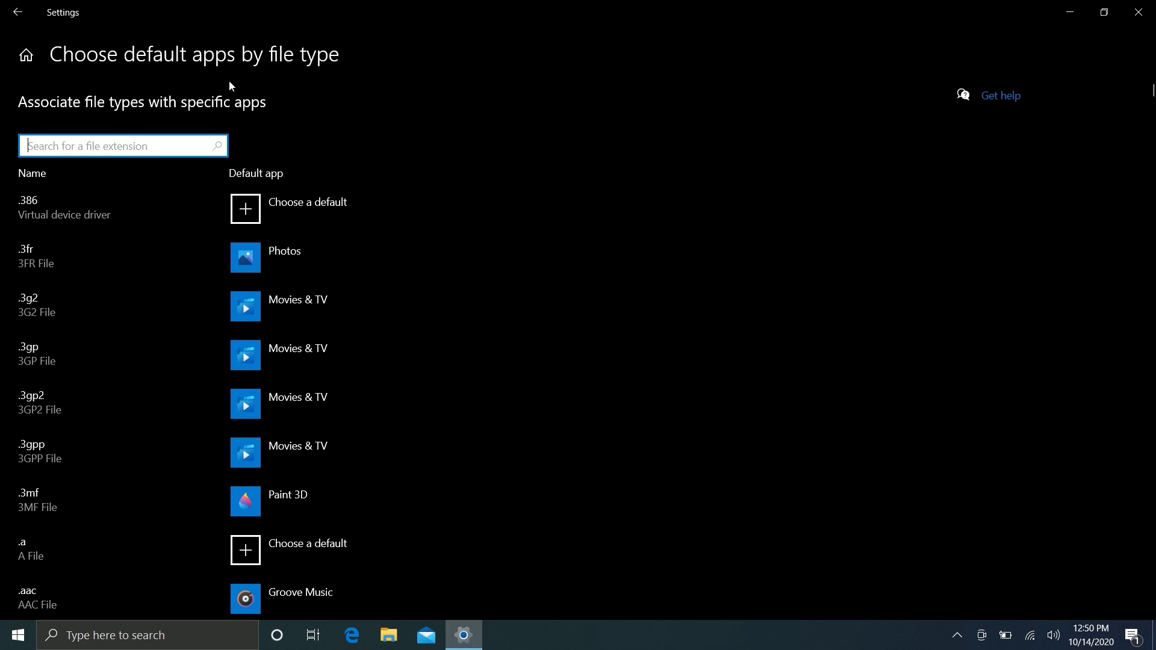
text(mp4)
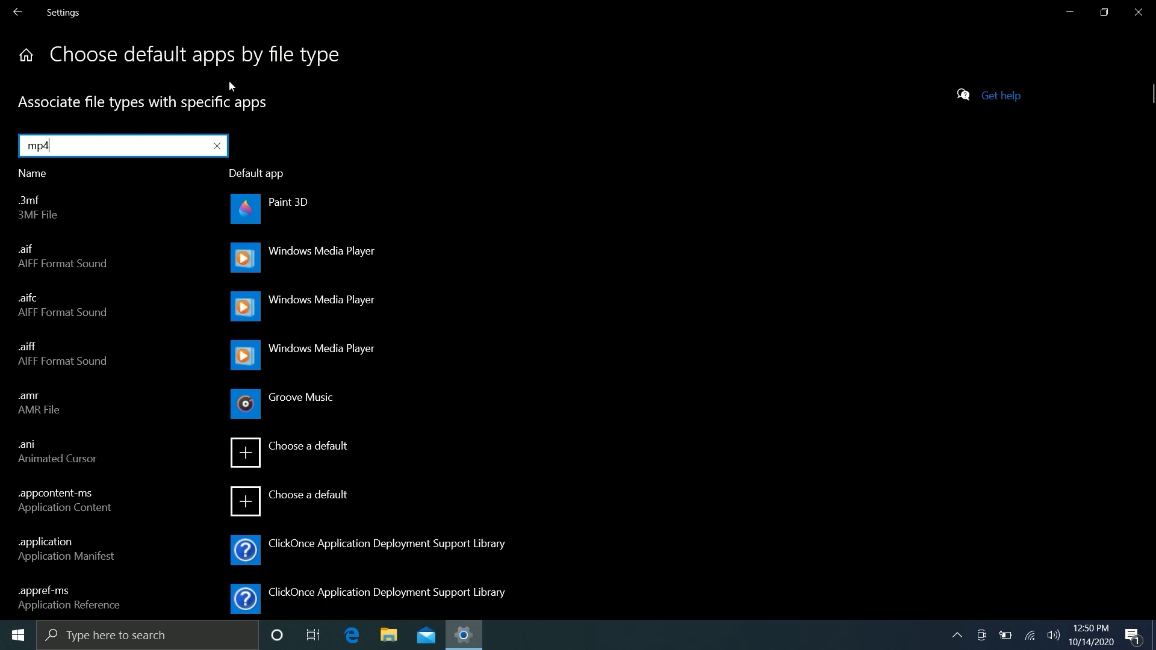
key(BackSpace)
key(BackSpace)
key(BackSpace)
text(3p)
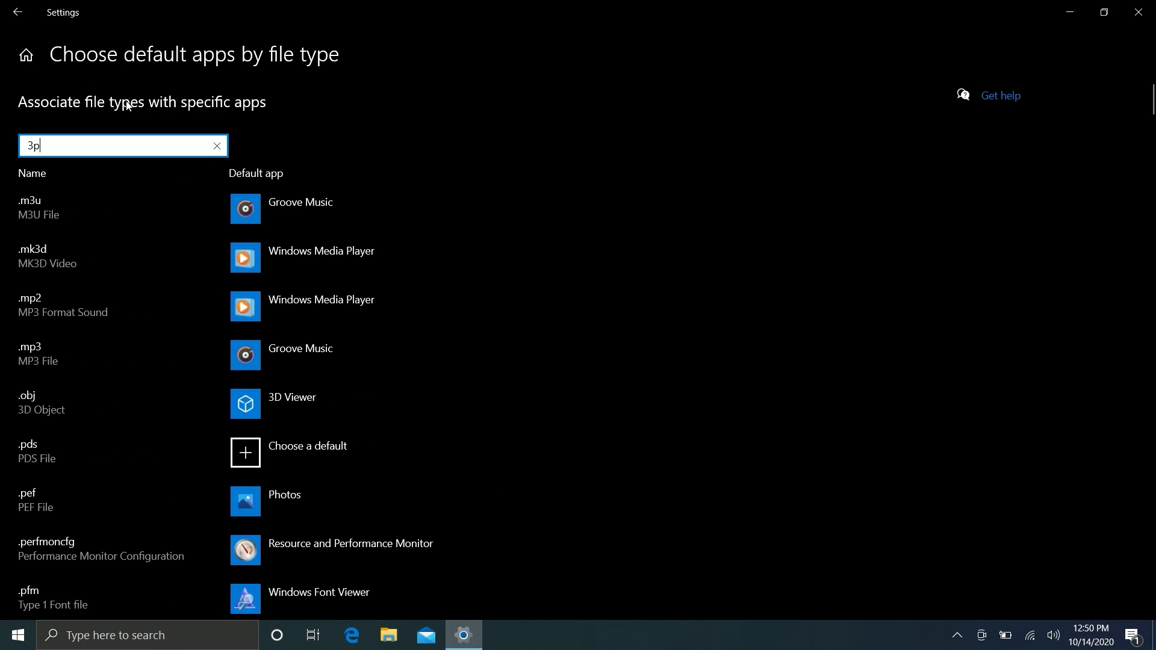
key(BackSpace)
text(gp)
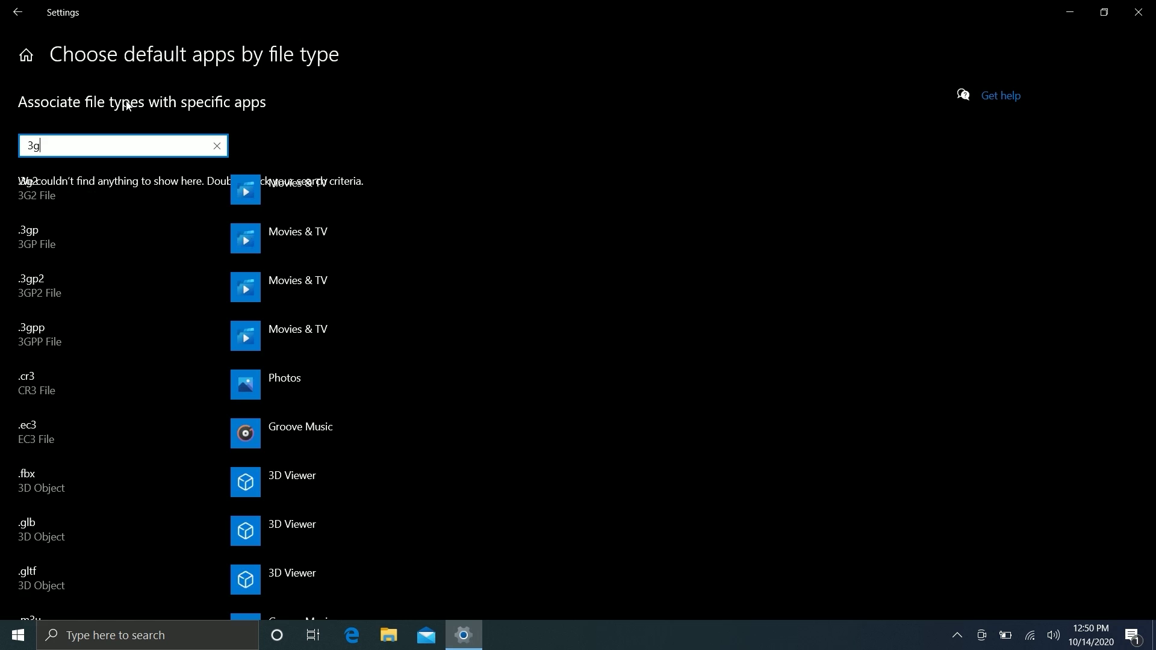
double_click(184, 149)
key(BackSpace)
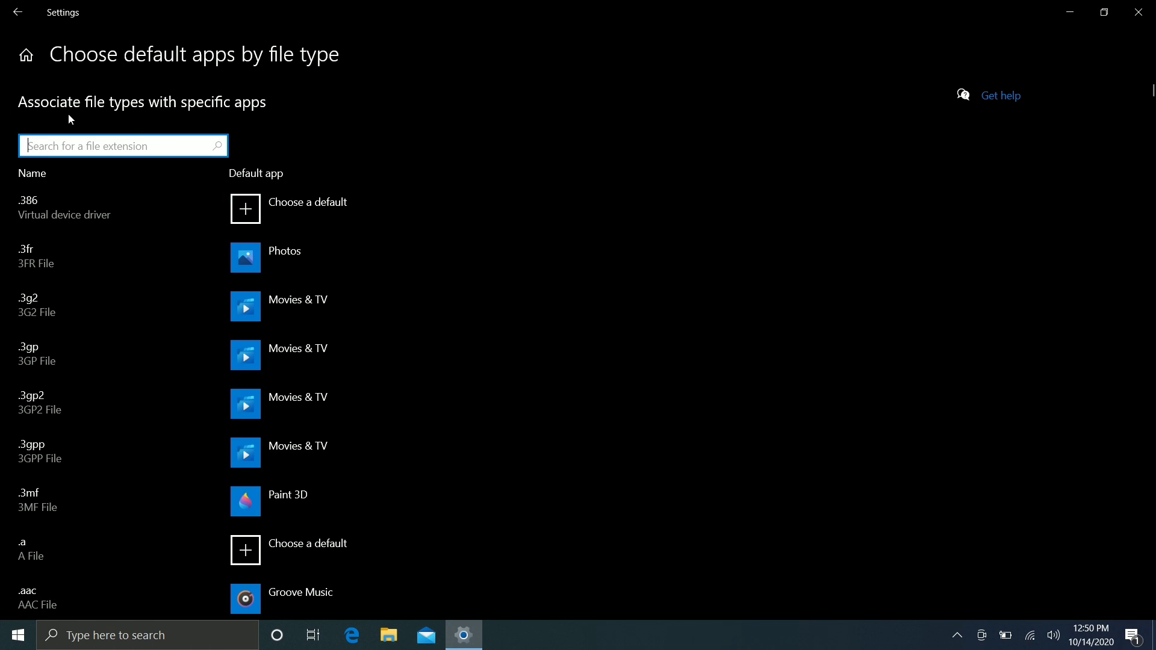
scroll(88, 151, down, 10)
double_click(450, 2)
scroll(481, 489, down, 10)
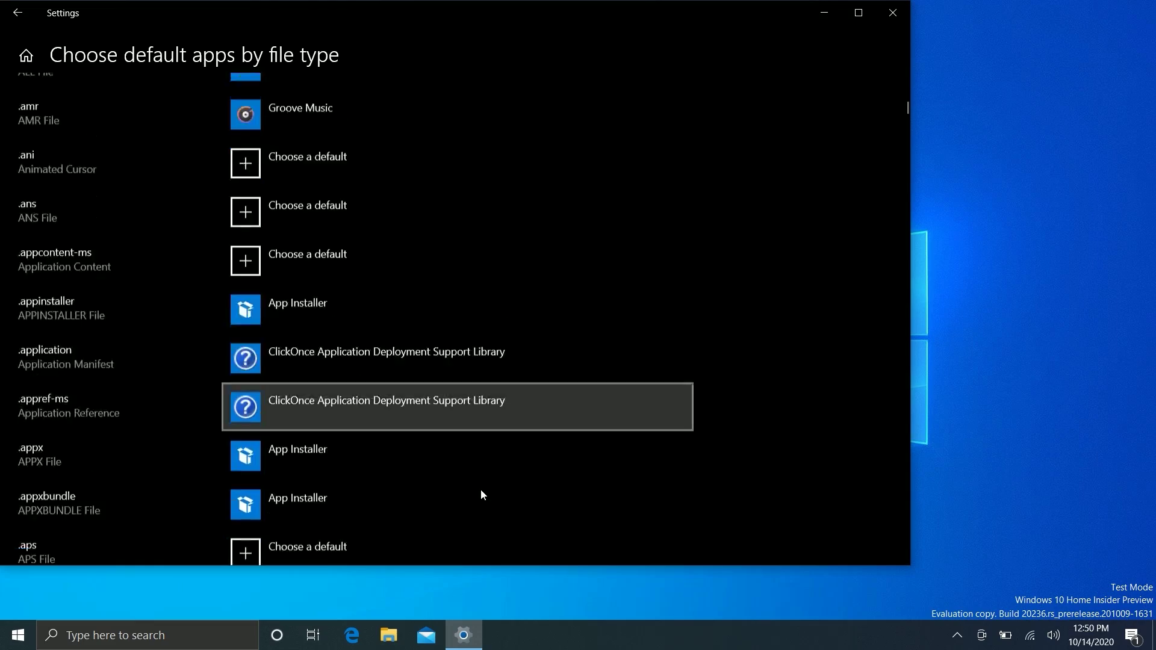
scroll(481, 491, down, 20)
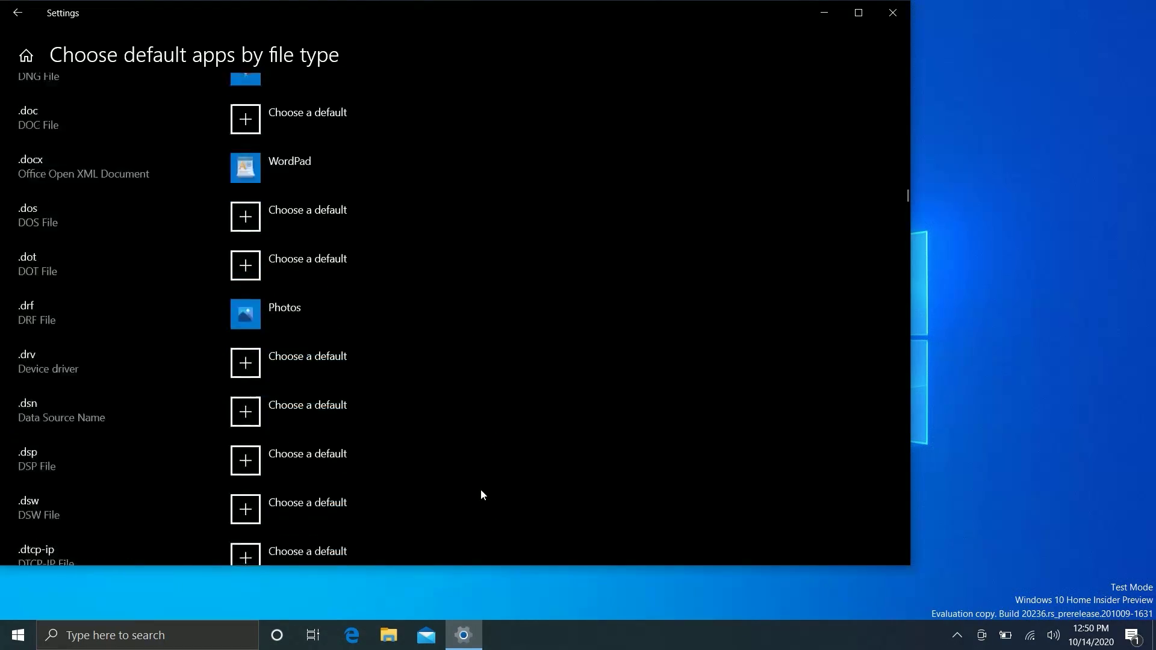
scroll(481, 493, down, 15)
click(858, 12)
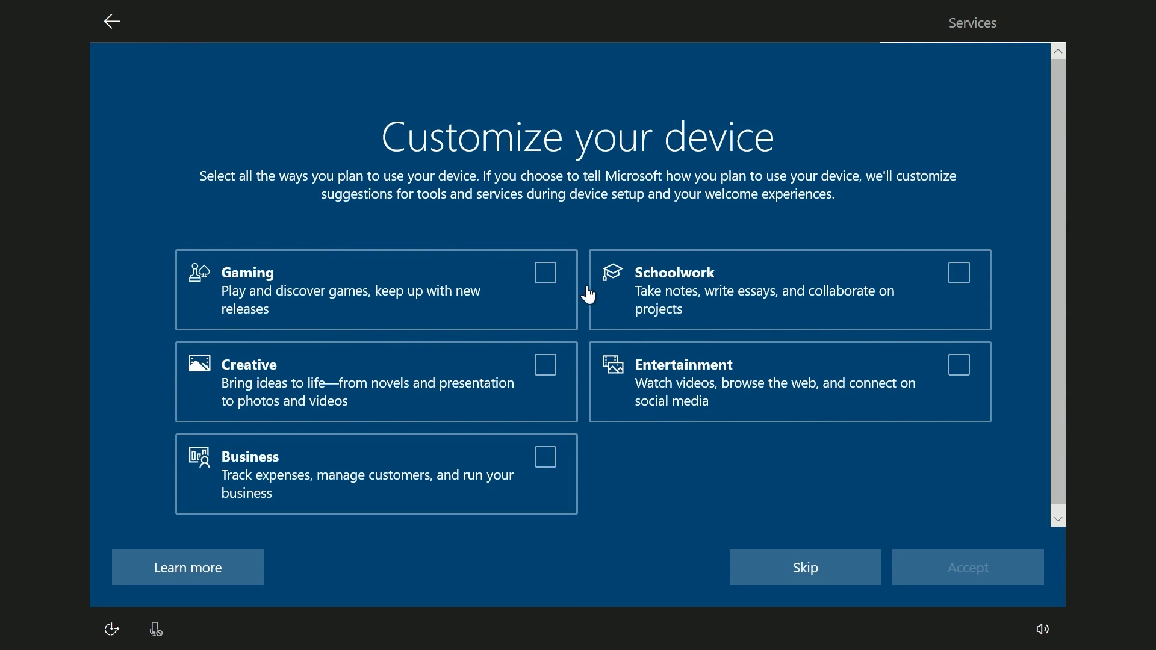
Choose Gaming and Entertainment as the device's planned uses and accept them
click(546, 276)
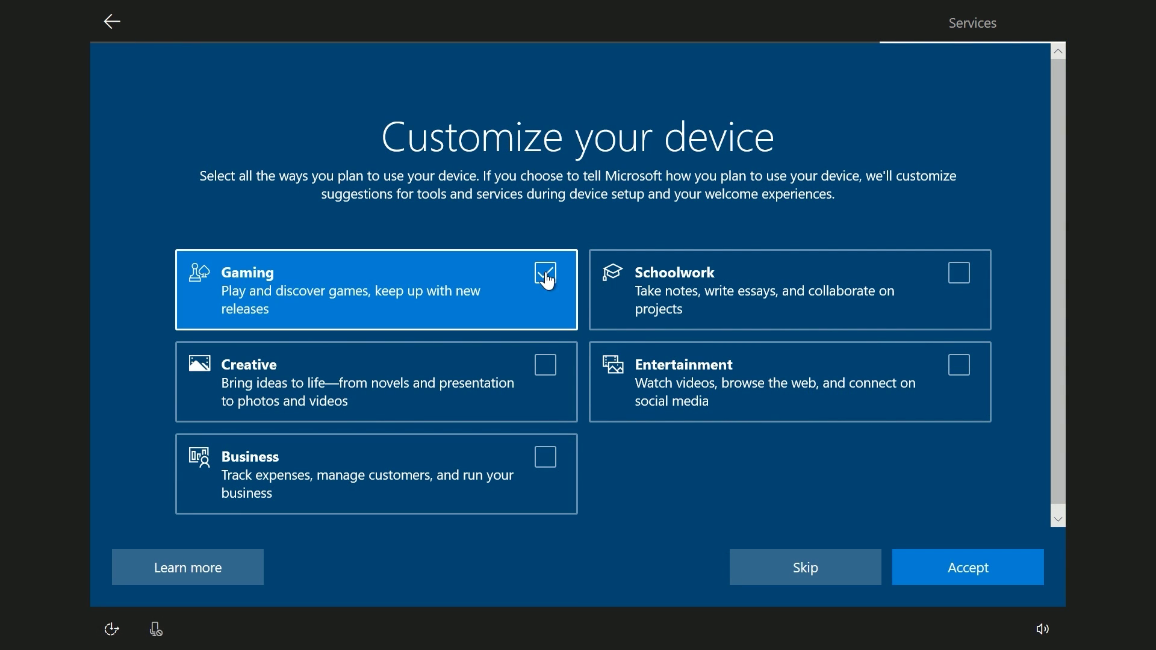
click(973, 371)
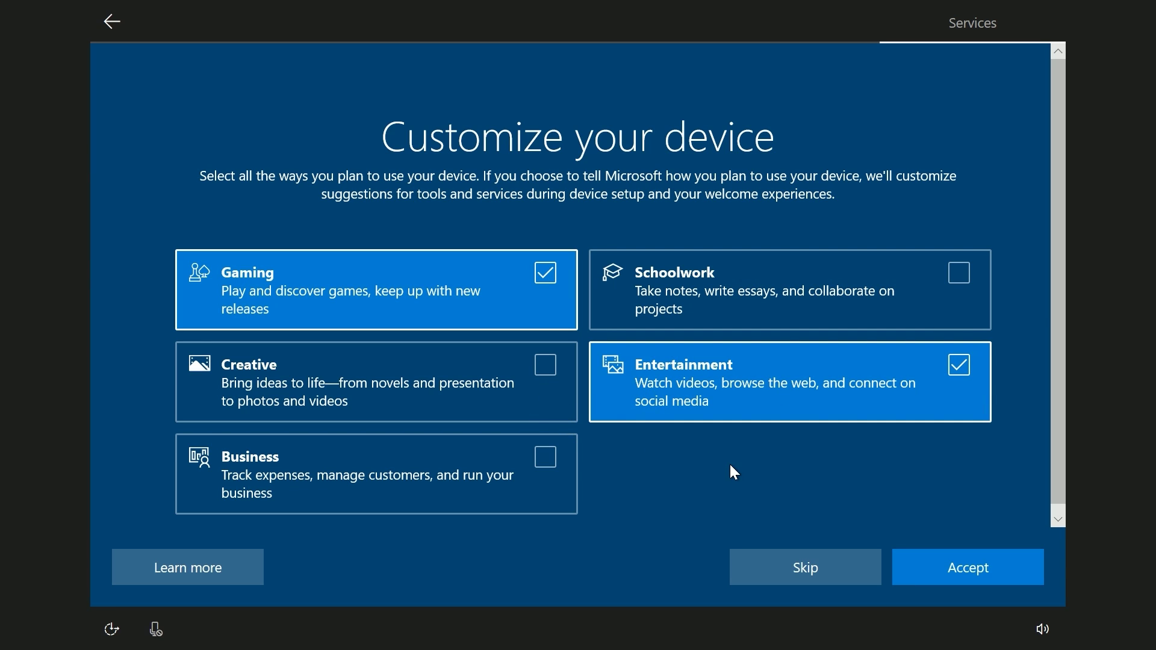
click(942, 570)
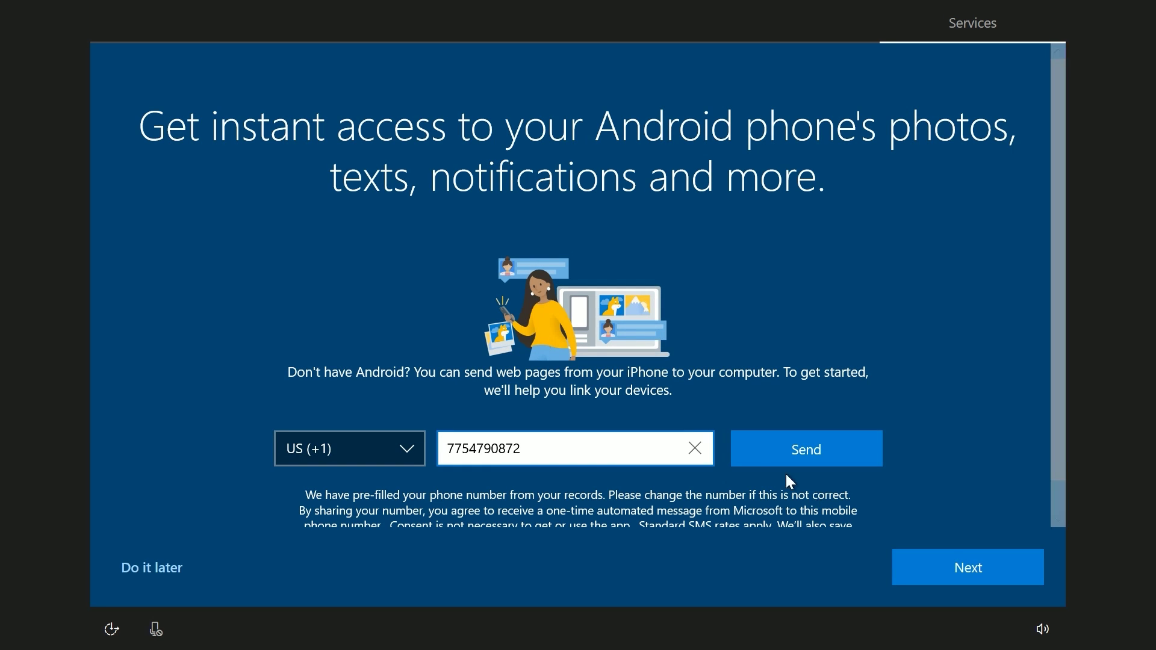
Postpone phone linking, save files only to this PC, and decline the Microsoft 365 trial
click(128, 566)
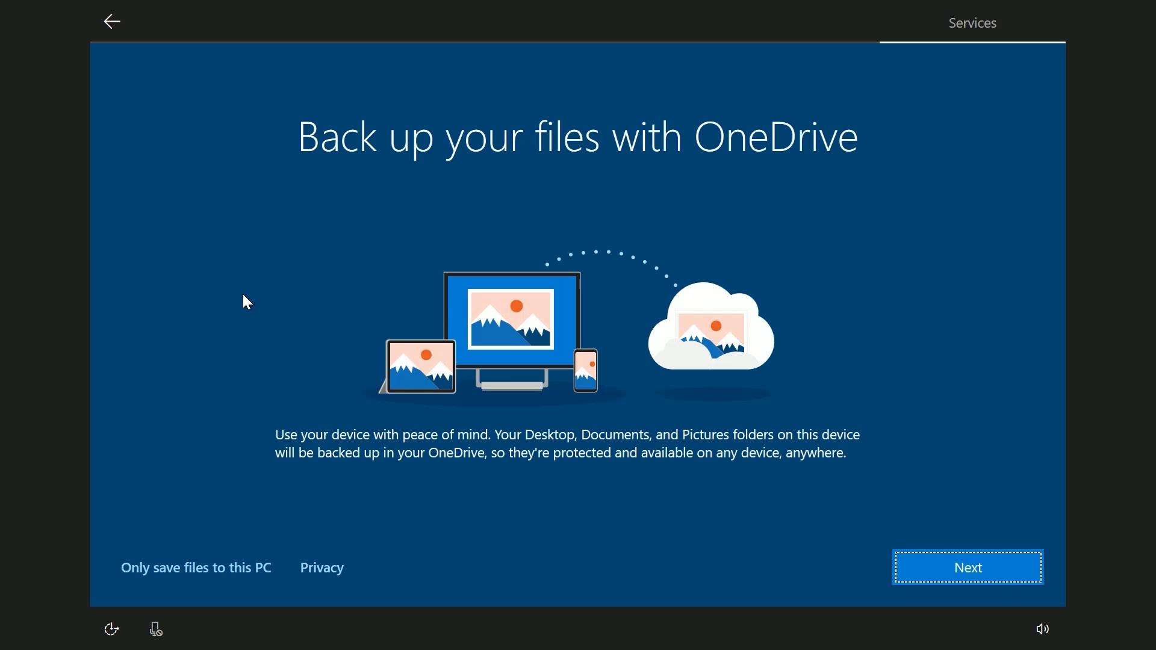
click(207, 574)
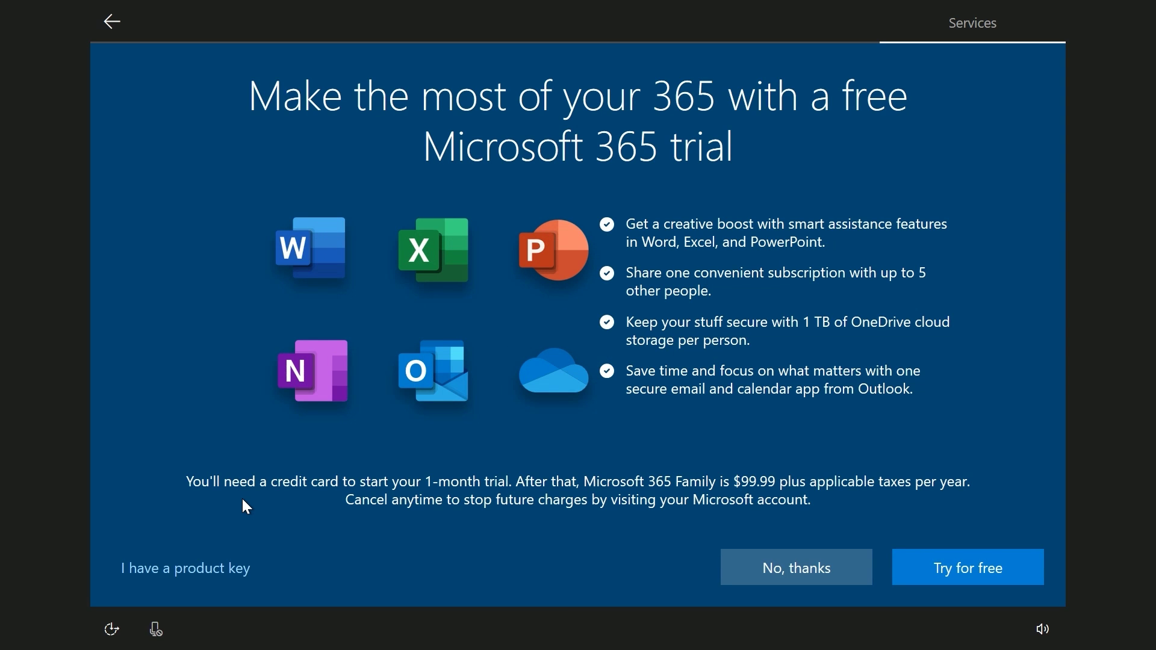
click(803, 570)
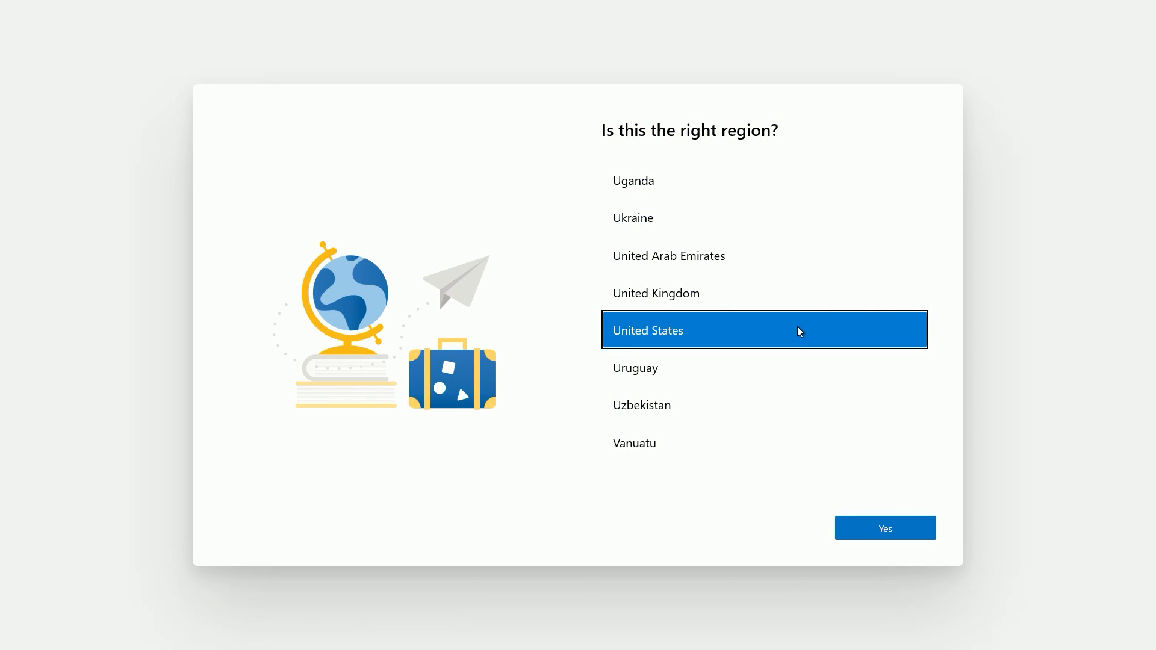
Confirm United States as region and US keyboard, skipping a second layout
click(920, 532)
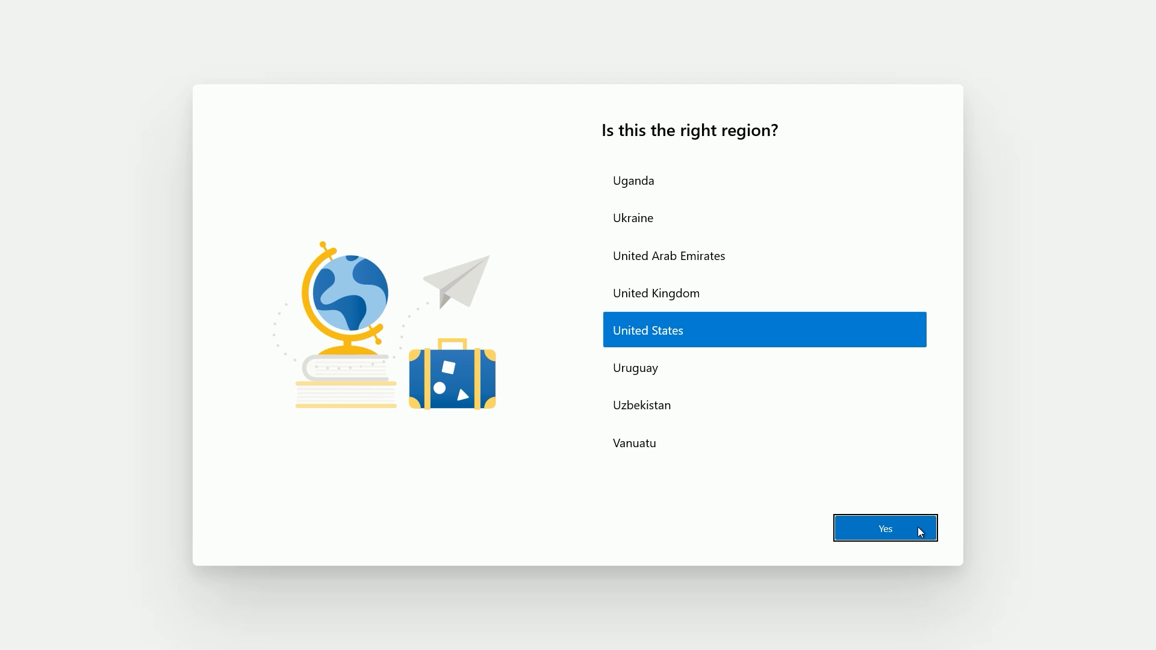
click(920, 531)
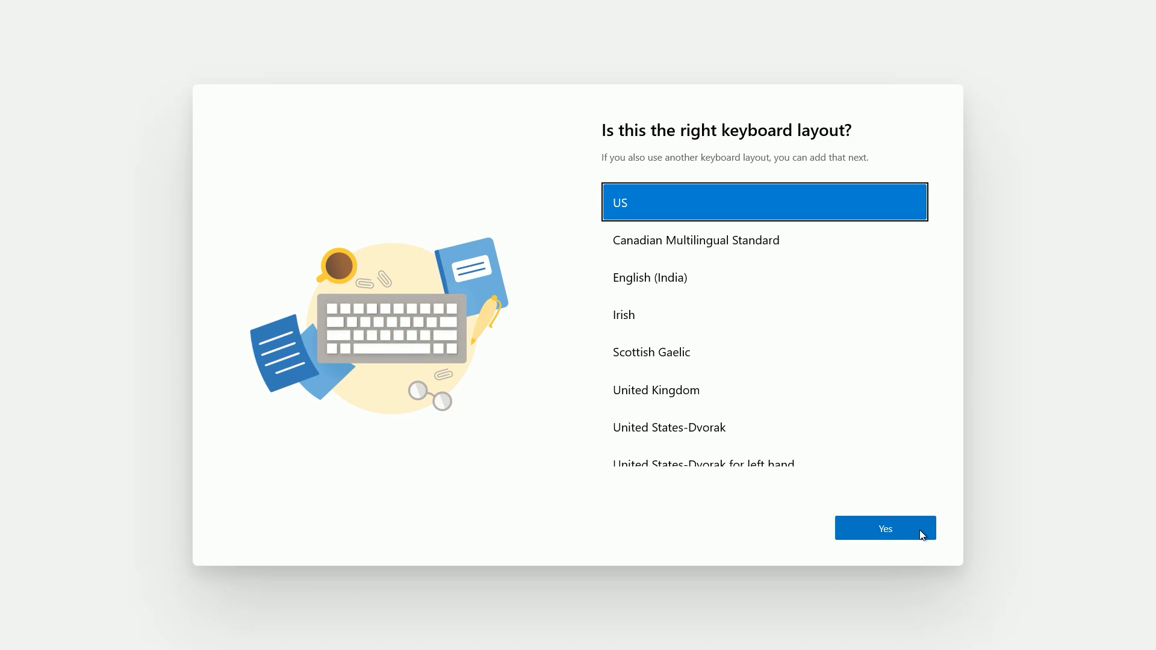
click(921, 534)
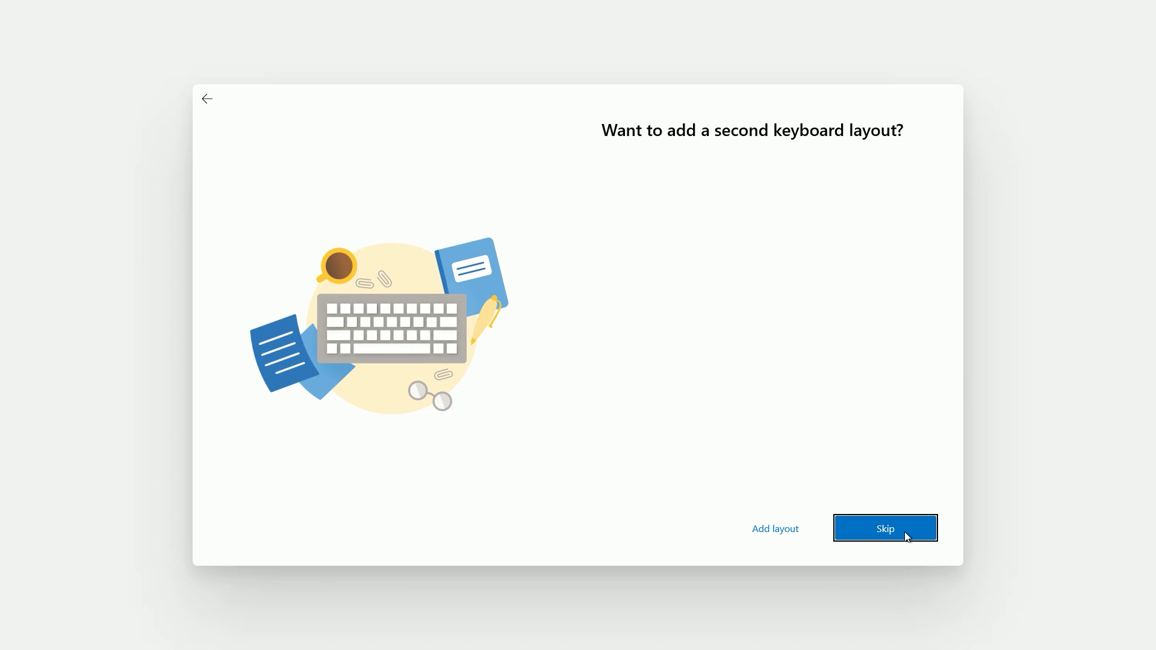
click(922, 534)
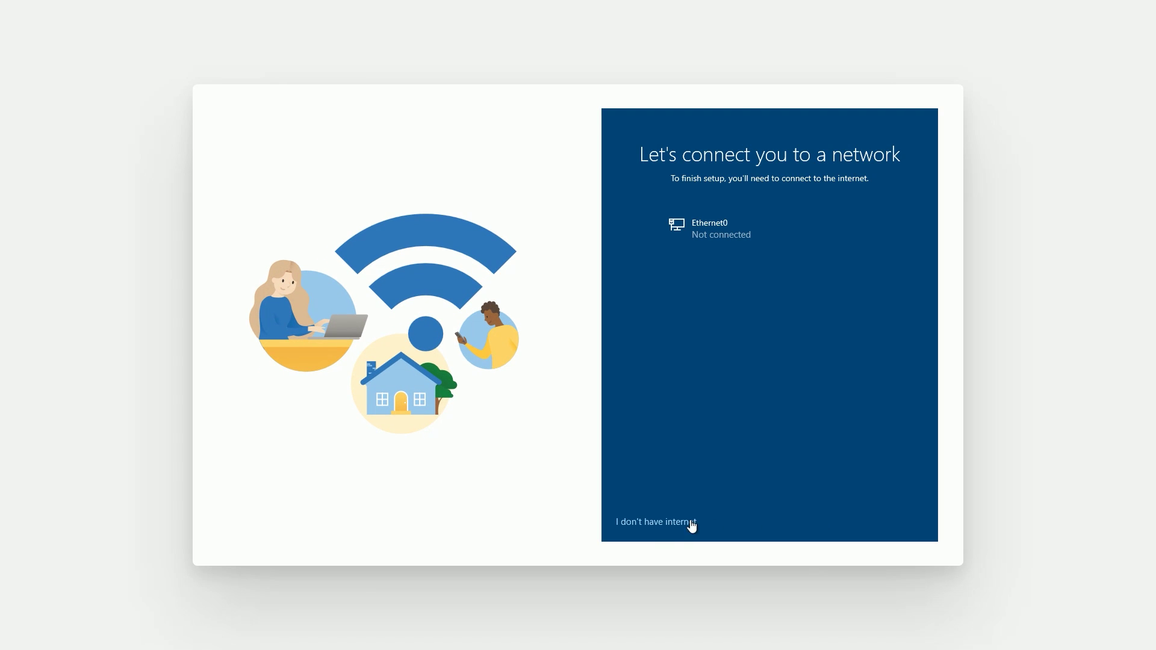
Continue setup offline with limited features and accept the Windows license agreement
click(641, 524)
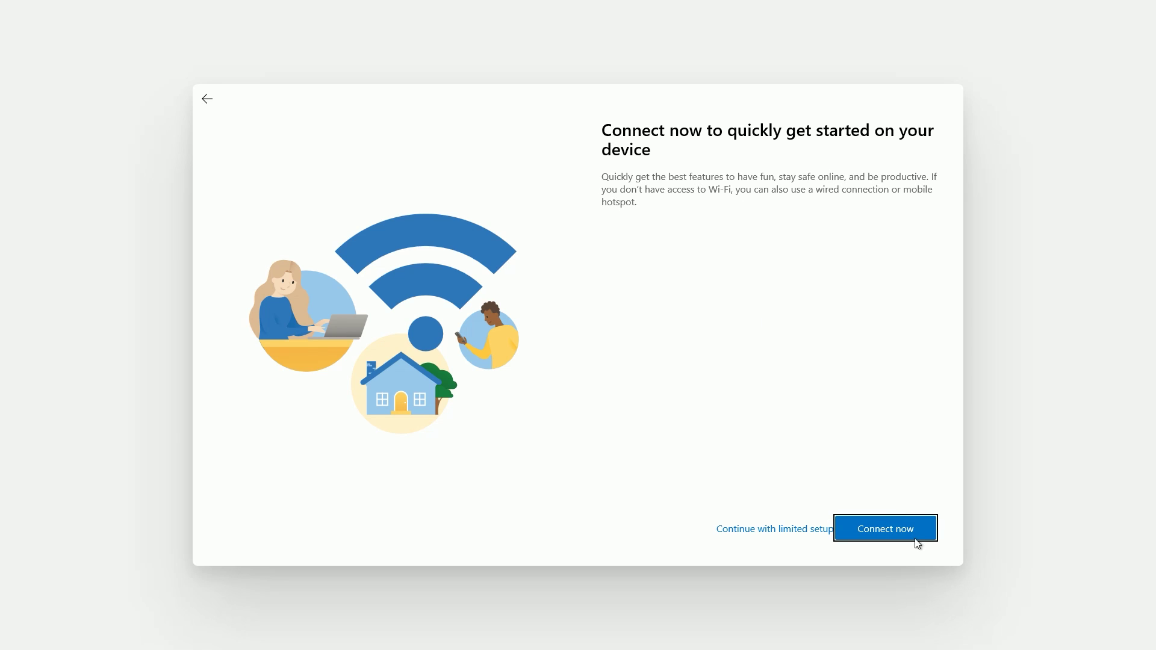
key(Tab)
key(Tab)
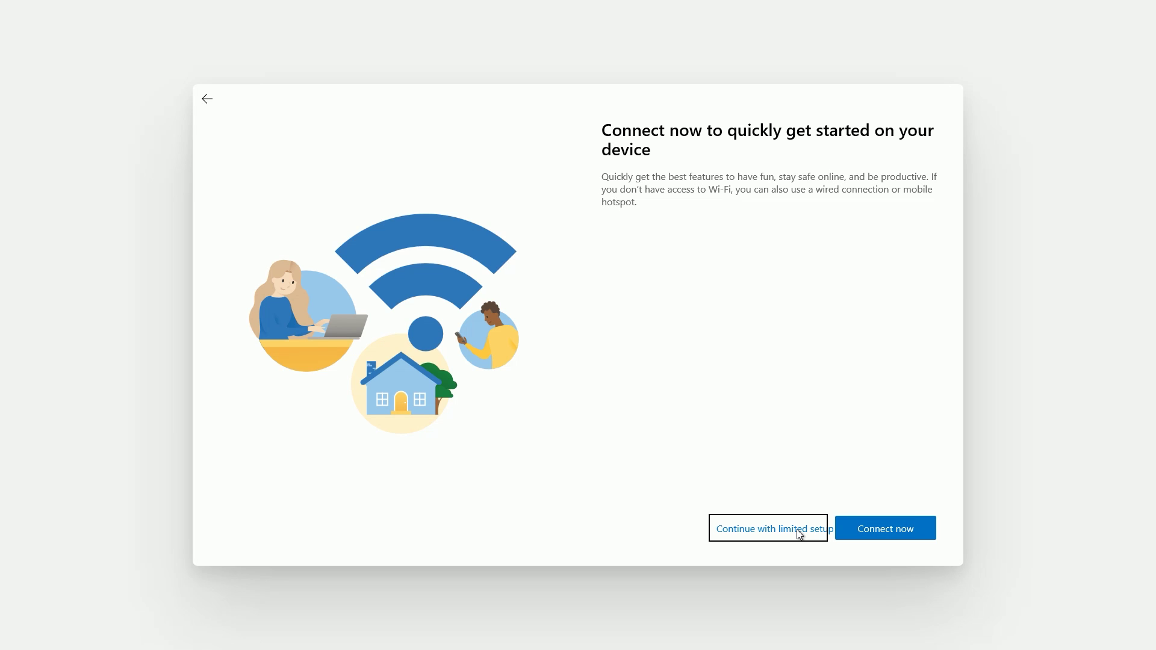
click(797, 529)
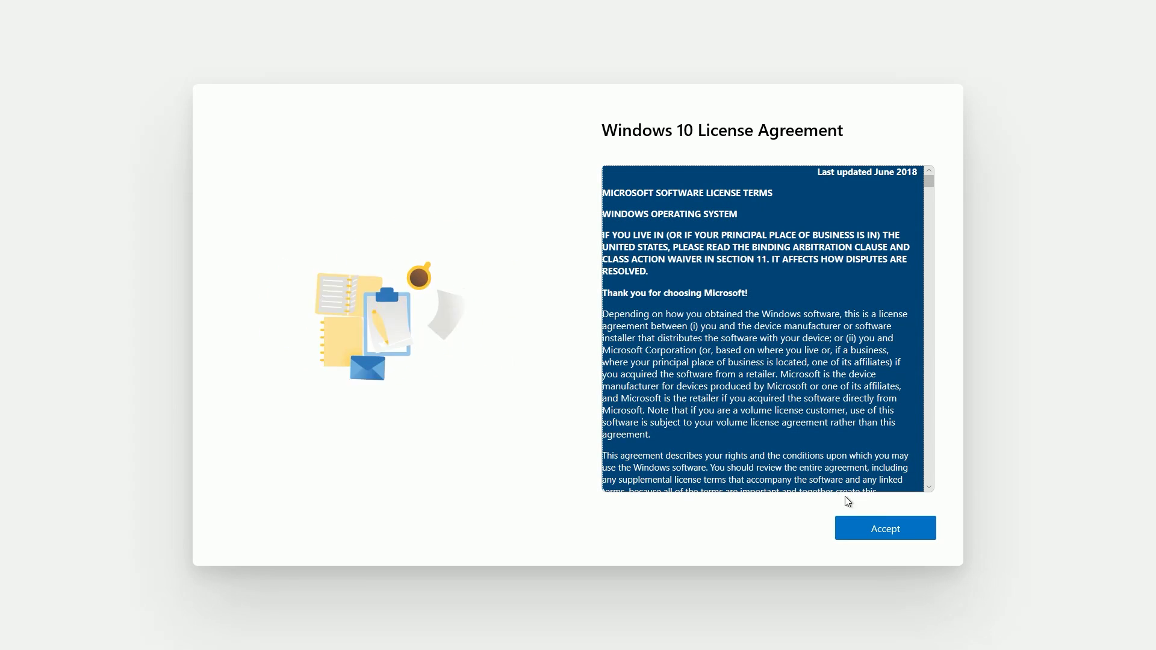
click(875, 530)
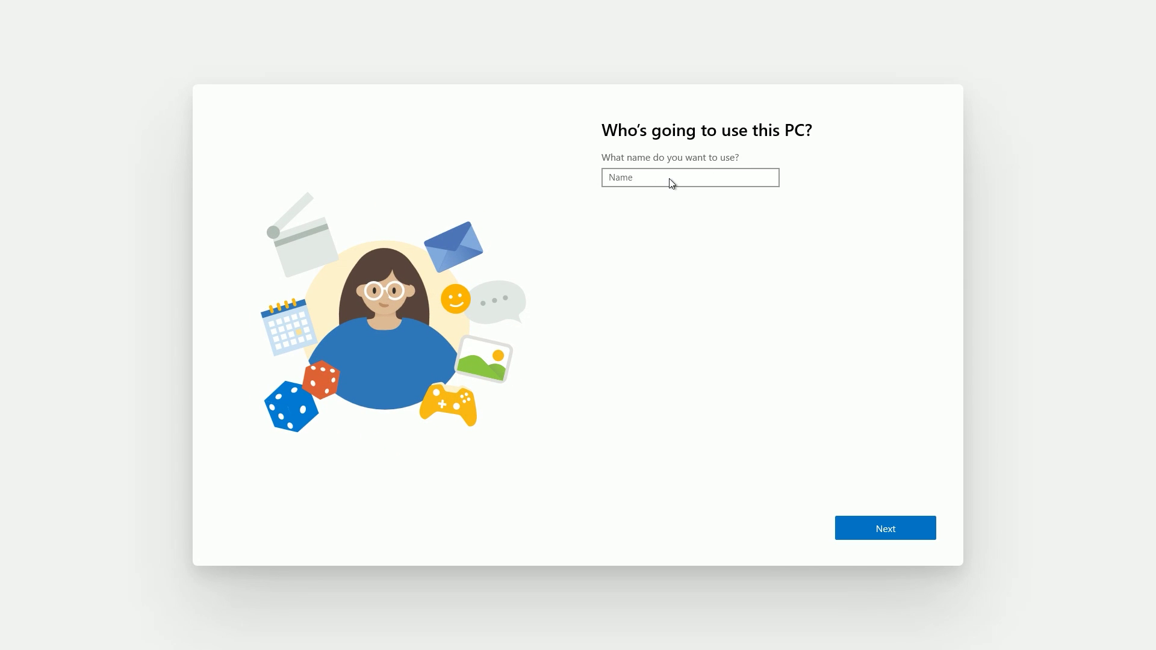
Create the local account 'Test' with no password, replacing the rejected first name
text(Zac)
click(913, 526)
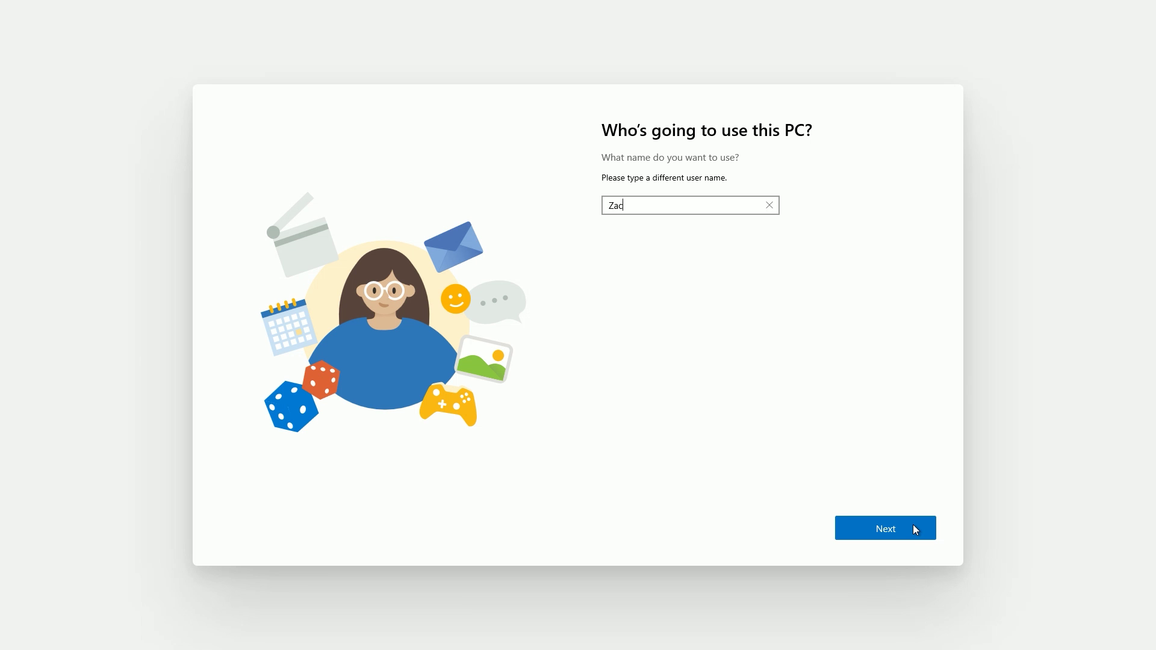
key(BackSpace)
key(BackSpace)
key(BackSpace)
text(Test)
click(918, 540)
click(901, 532)
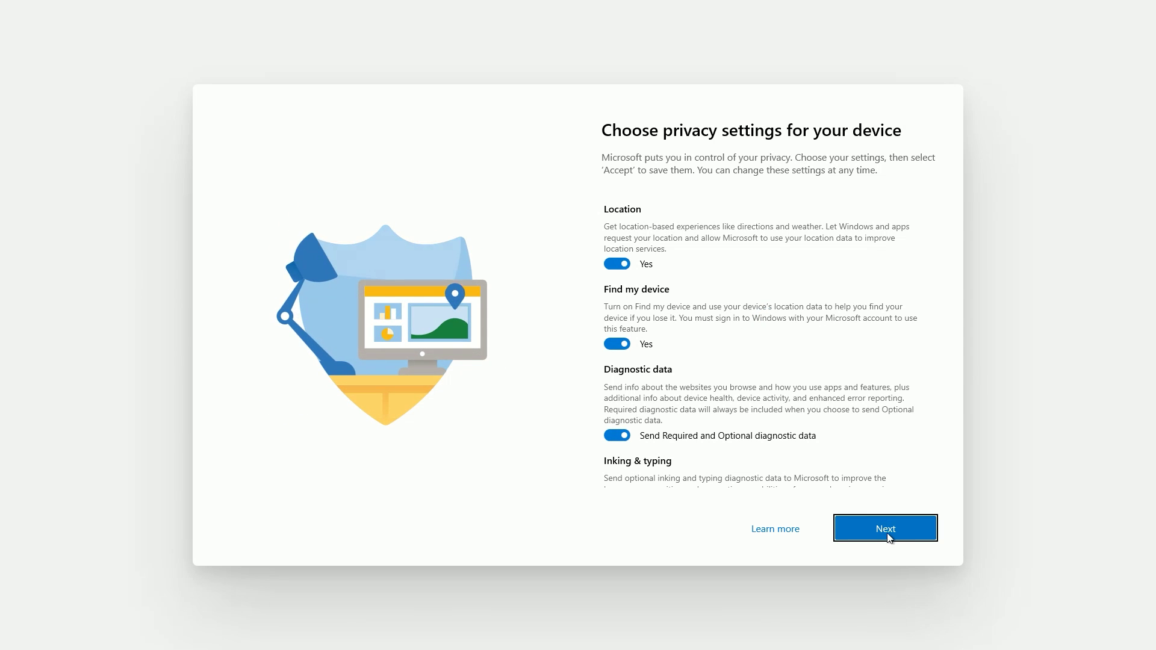
Accept the privacy settings, turn on activity history and let Cortana help to finish setup
click(895, 530)
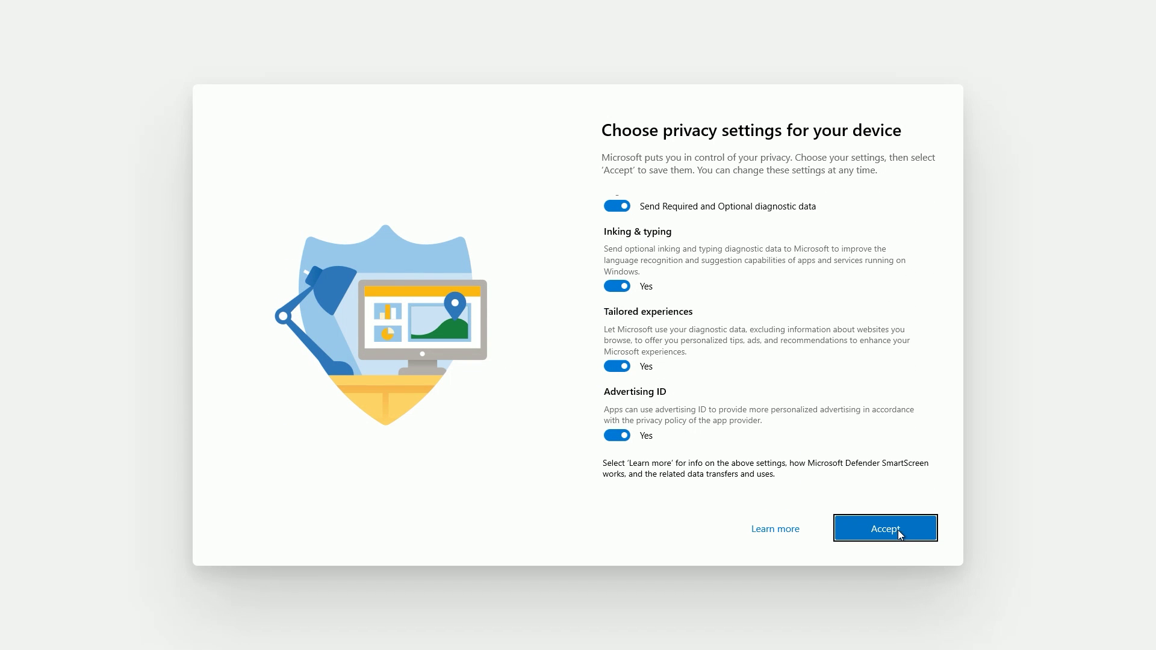
click(926, 533)
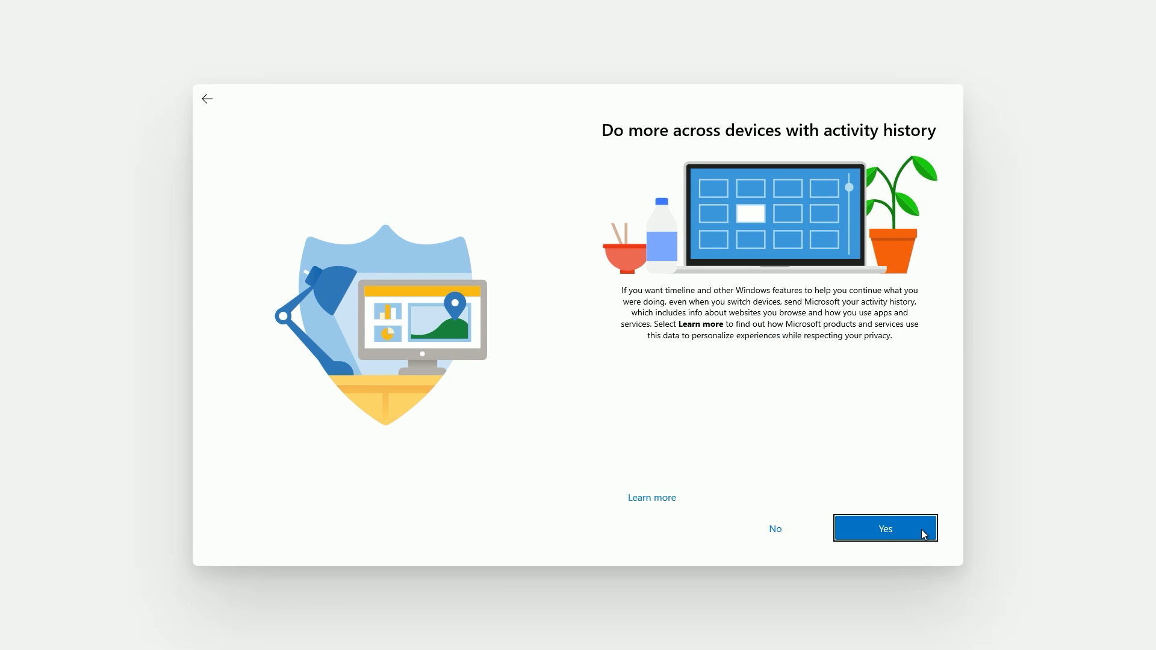
click(921, 530)
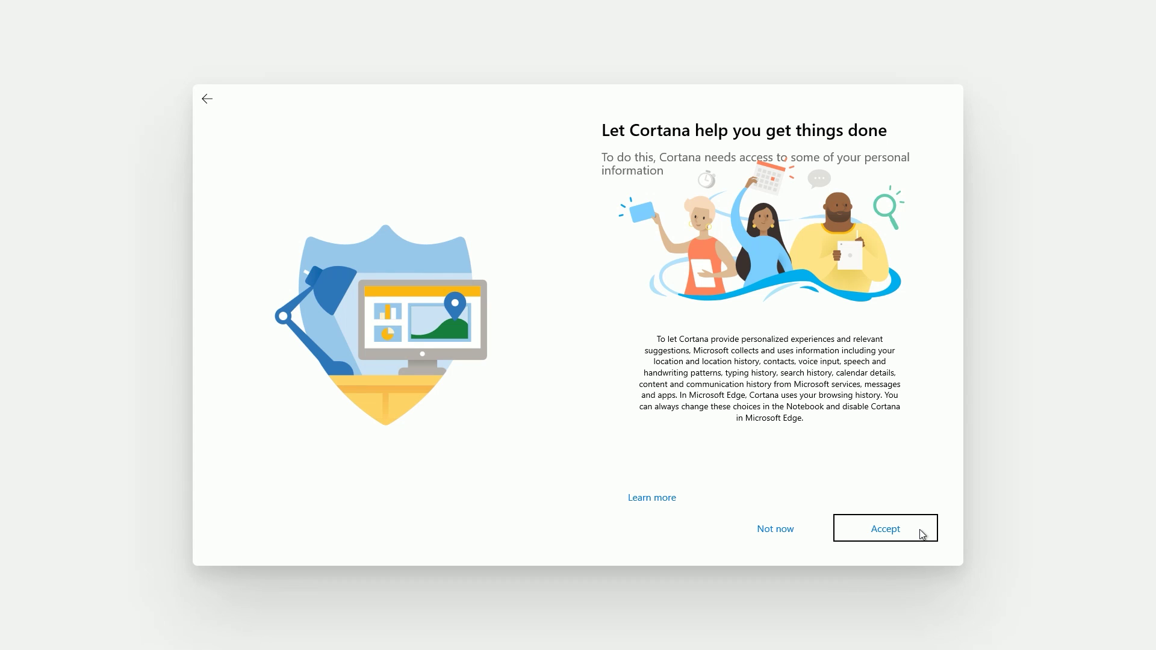
click(920, 529)
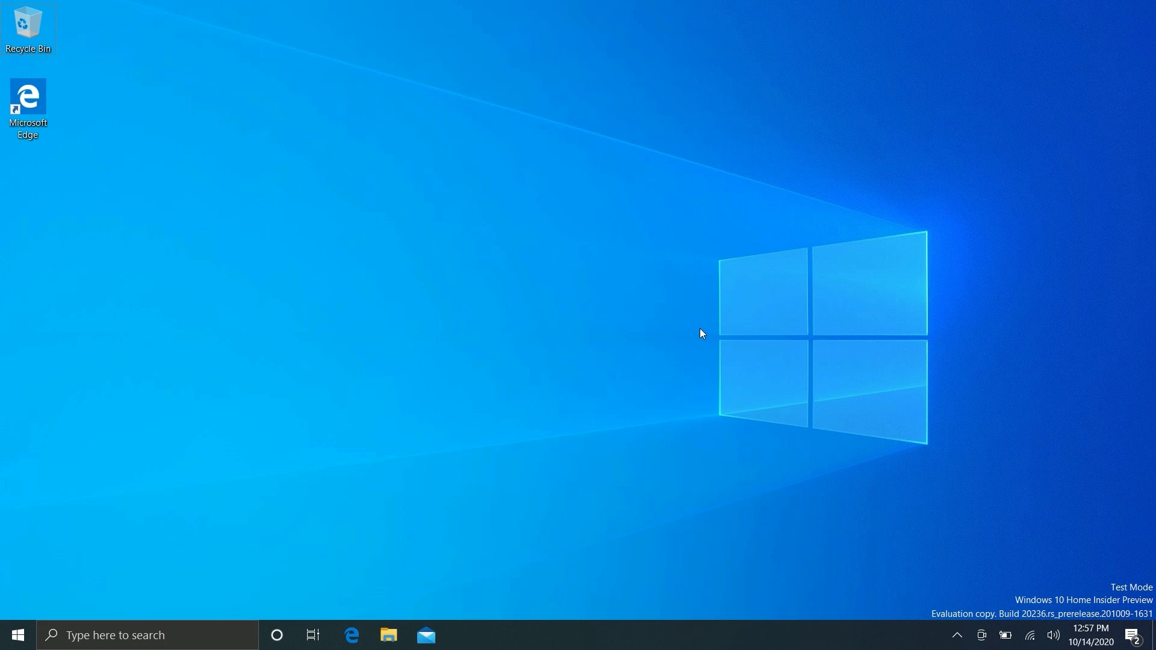
Launch Settings from Start, close it, and launch it again
key(super)
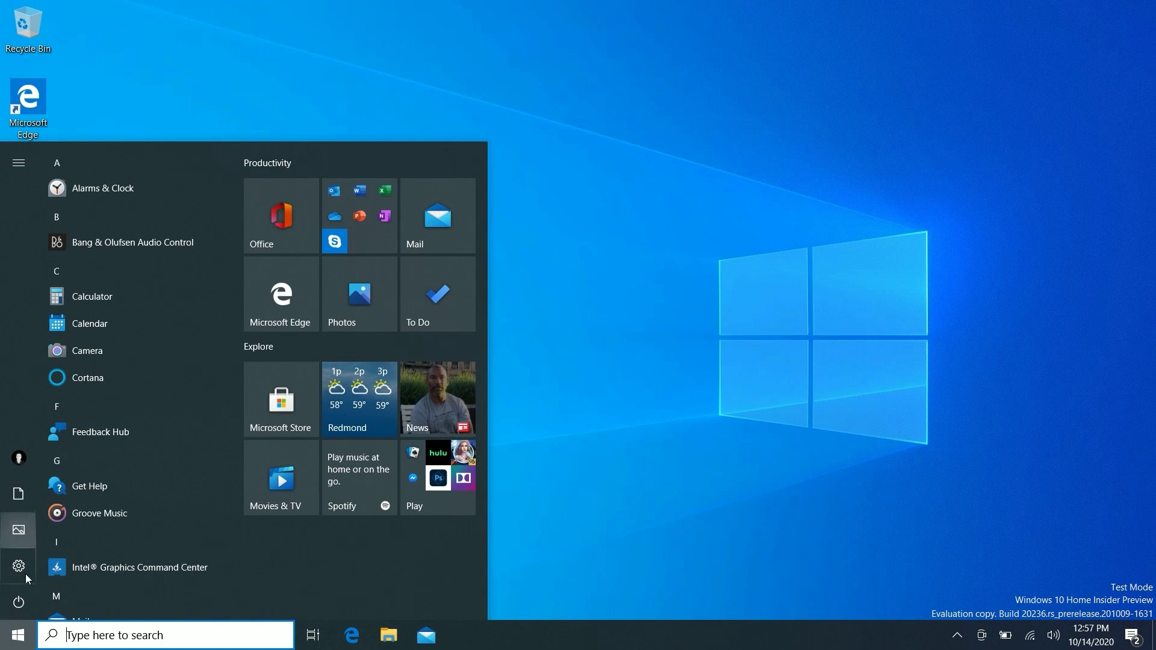
click(22, 579)
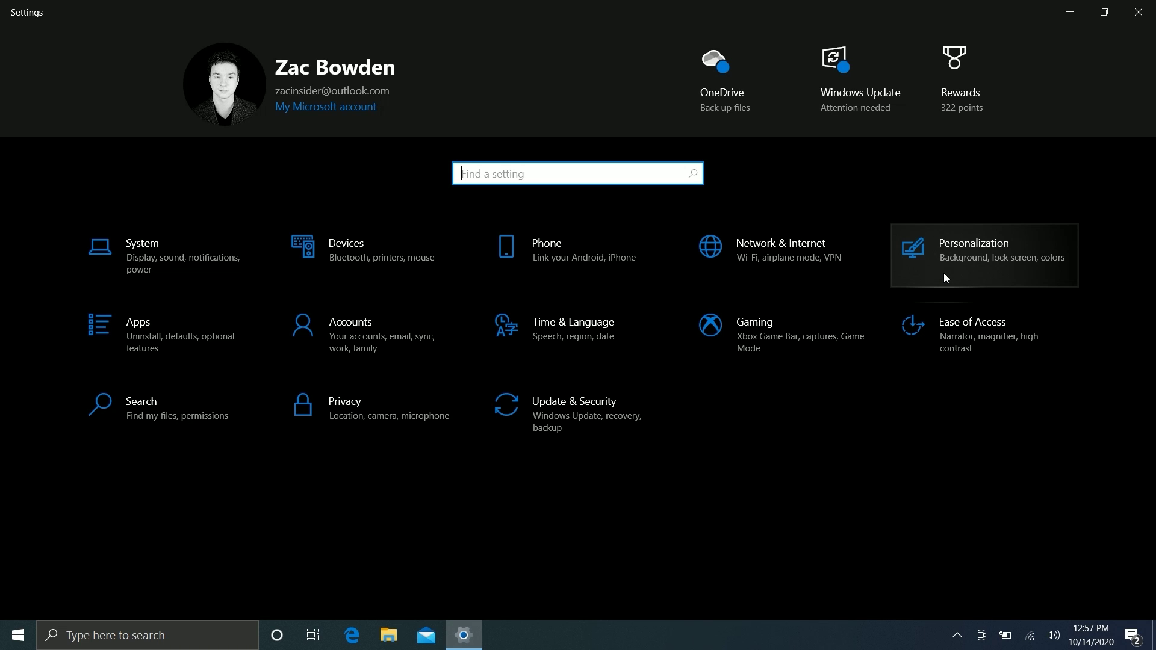
click(1138, 12)
key(super+s)
click(18, 635)
click(18, 563)
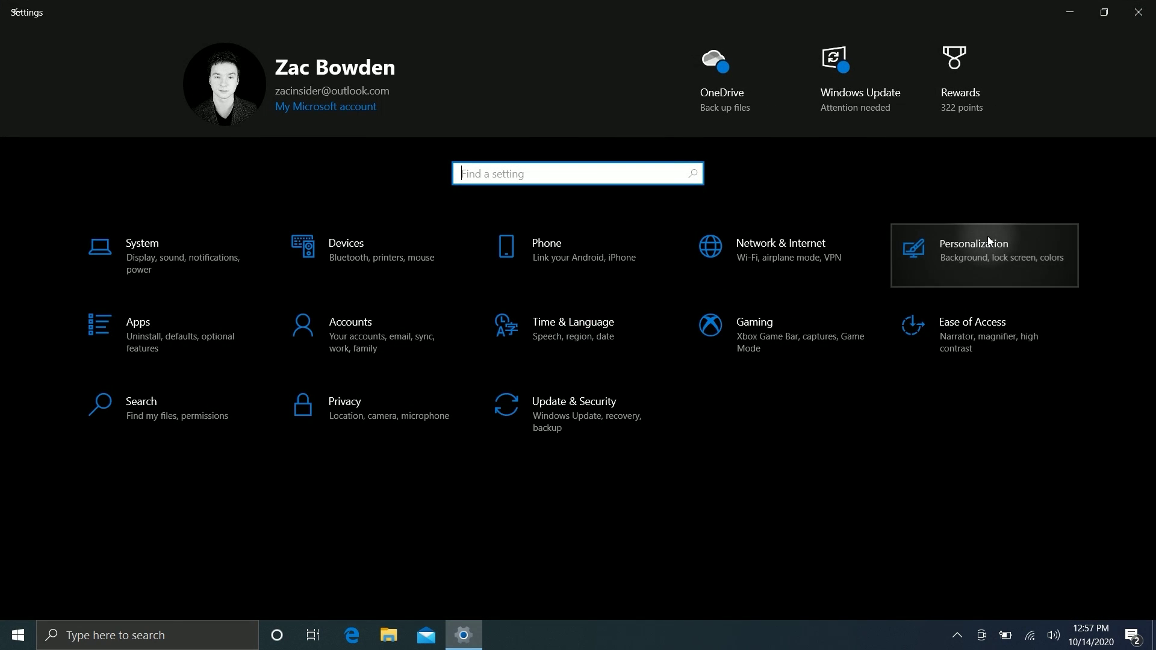
Switch the colour mode from Dark to Light under Personalization > Colors
click(988, 237)
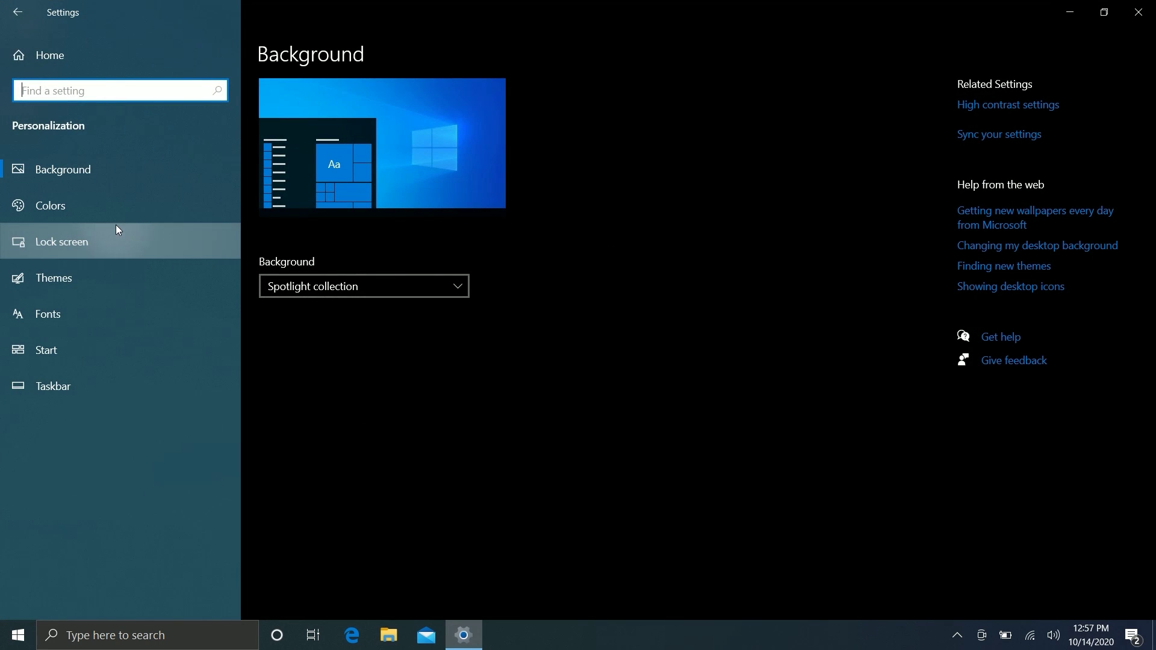
click(115, 226)
click(119, 219)
click(307, 290)
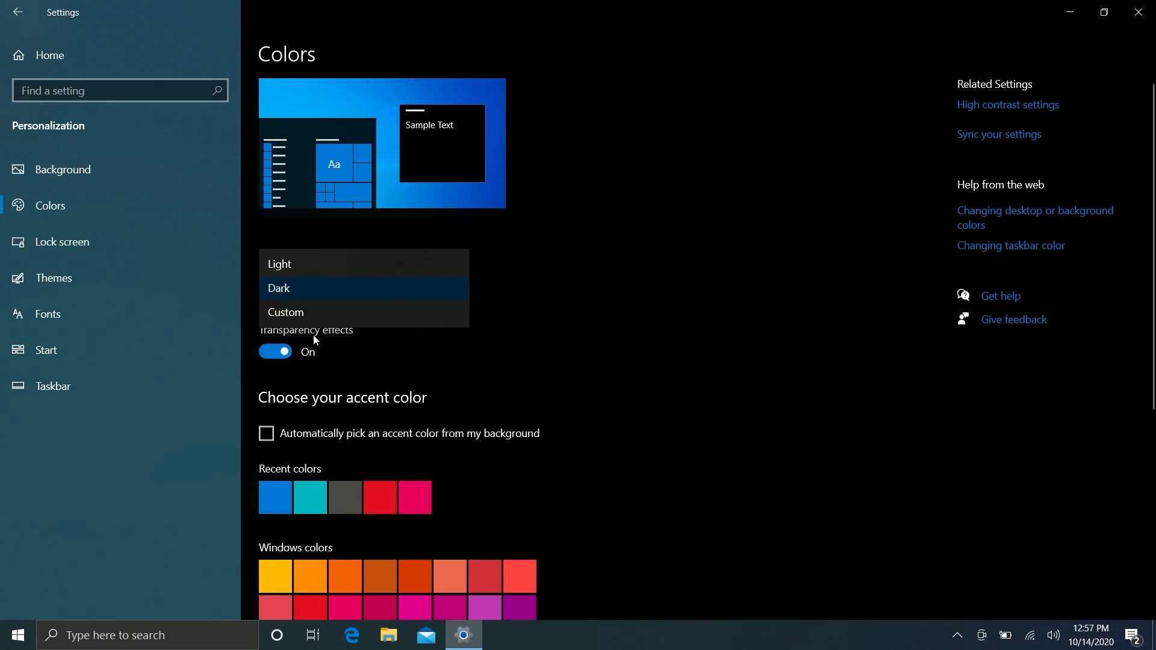
click(324, 270)
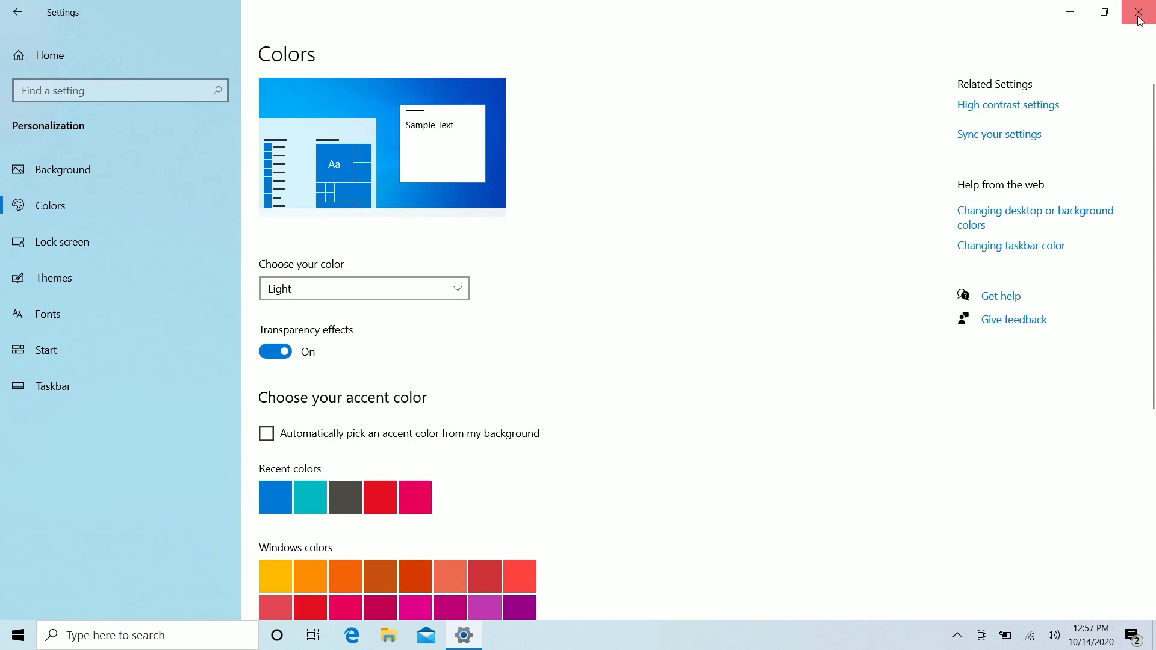
Reopen Settings, then briefly launch and close Feedback Hub
click(1139, 14)
key(super)
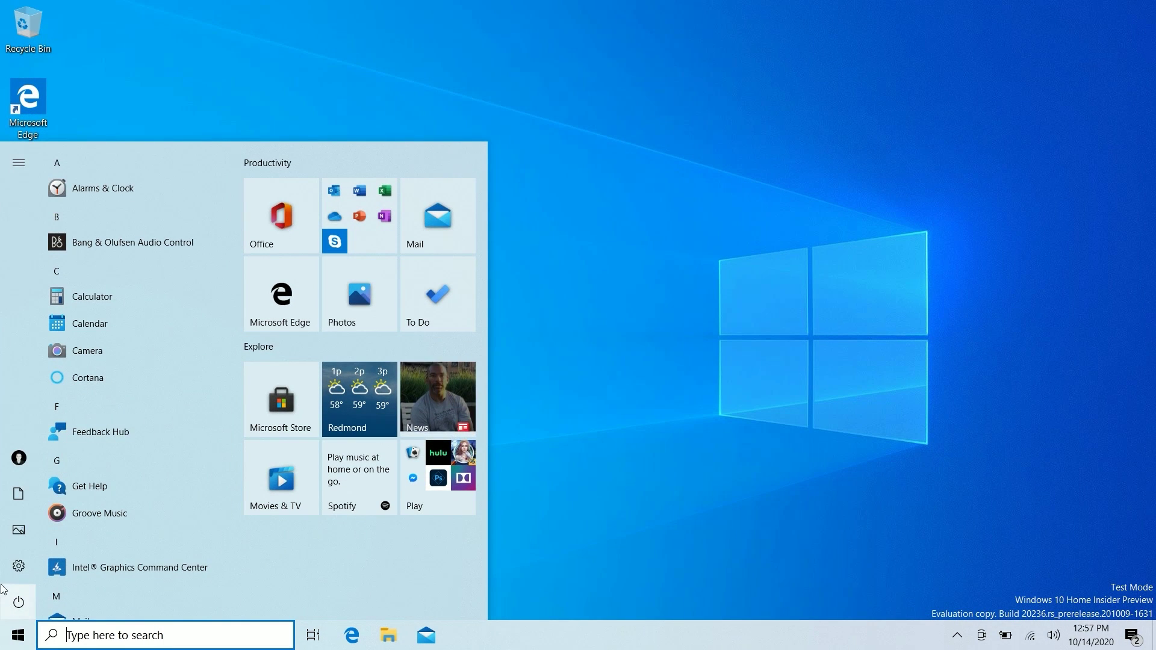
click(19, 566)
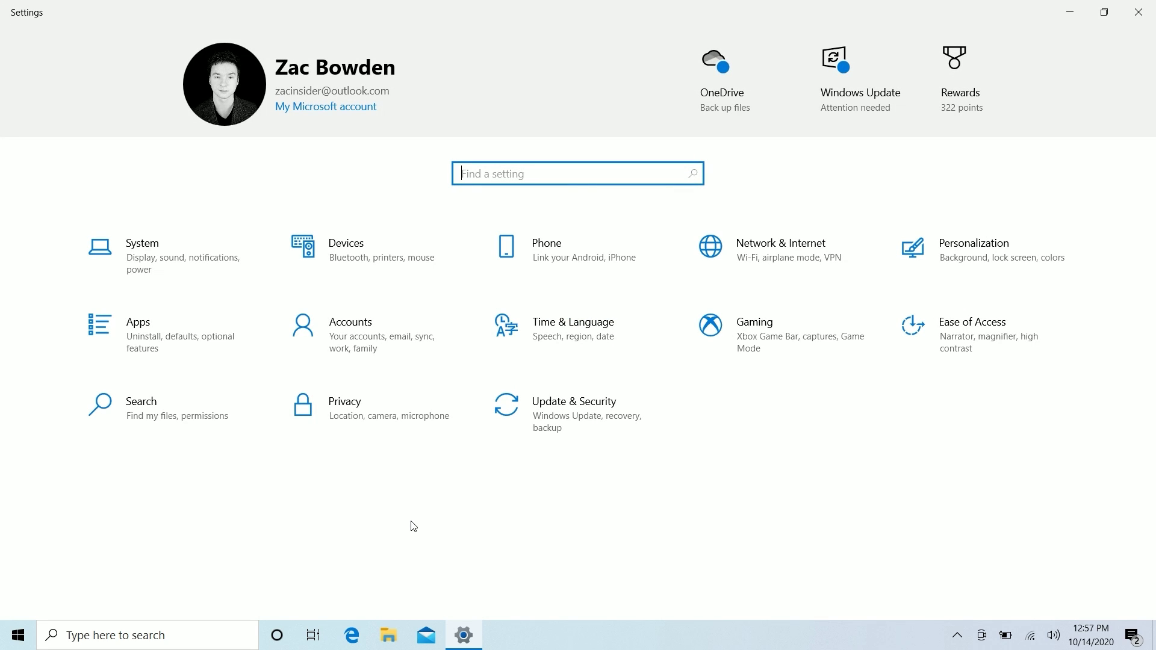
click(18, 636)
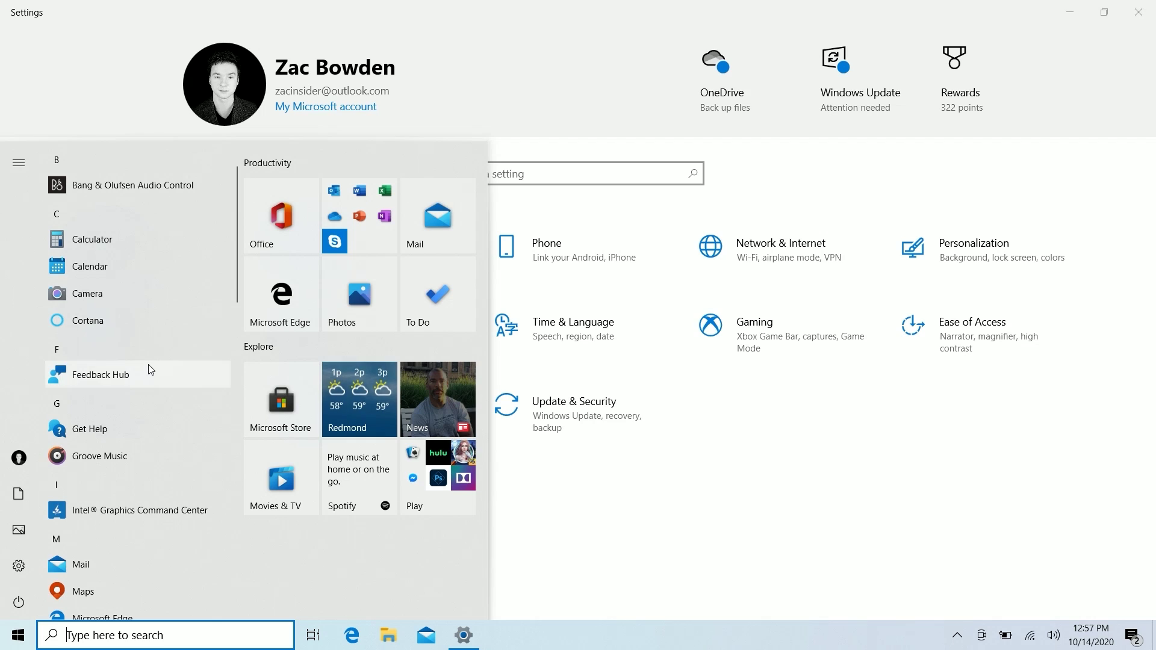
click(150, 369)
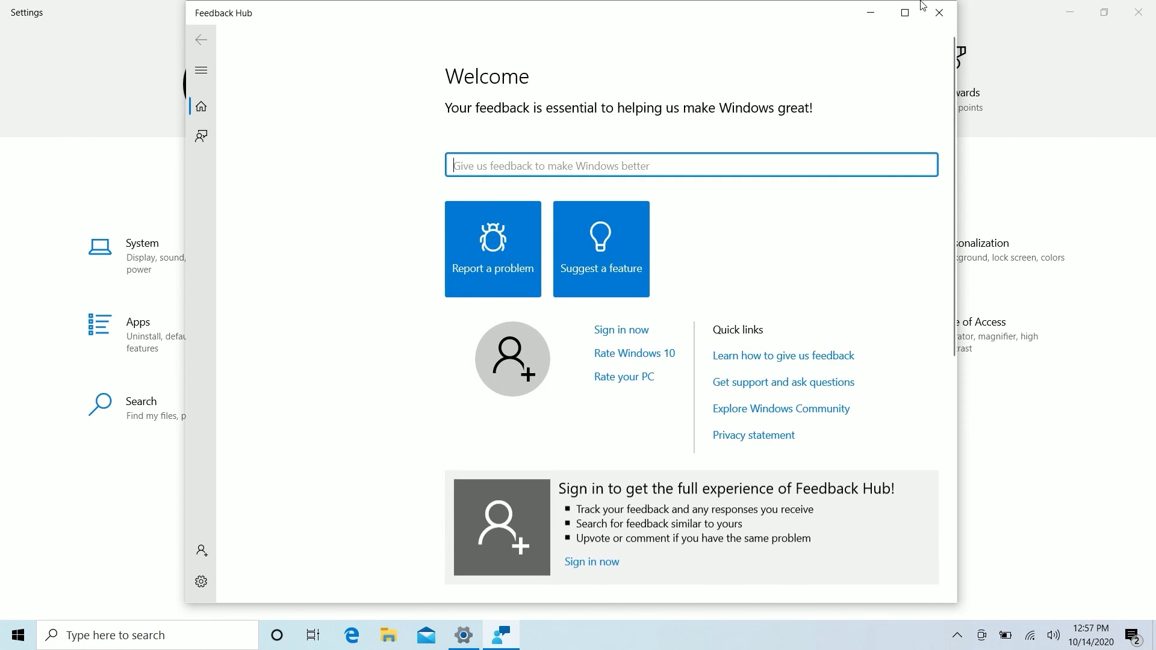
click(941, 12)
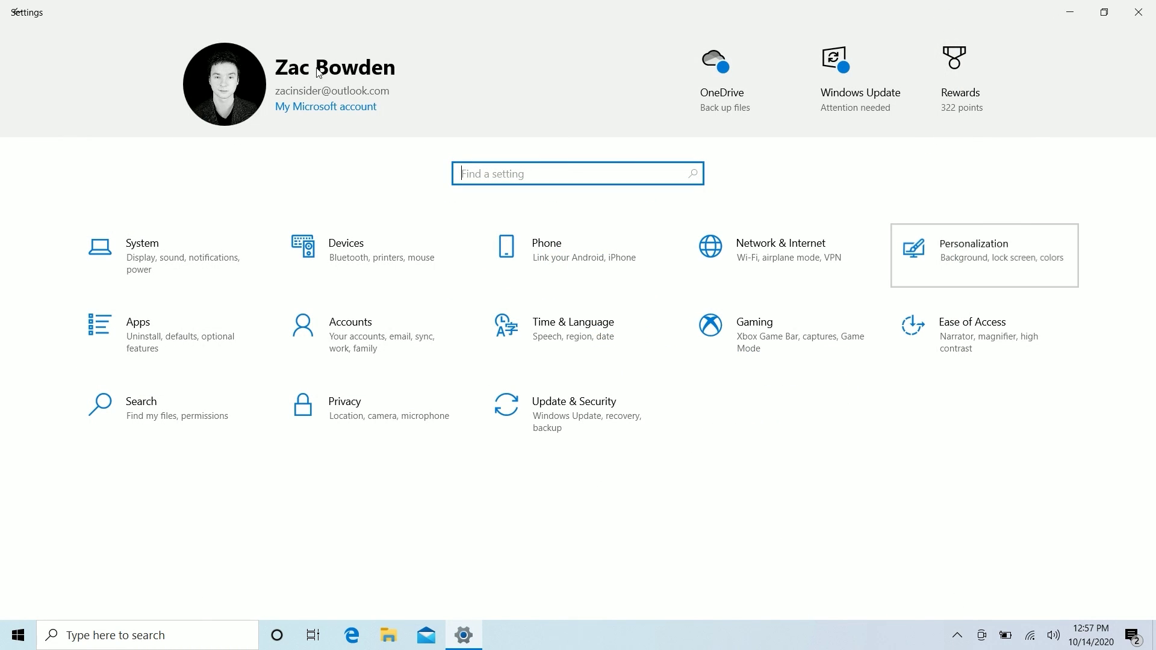
Return to Personalization > Colors and expand the 'Choose your color' dropdown
click(981, 247)
click(50, 202)
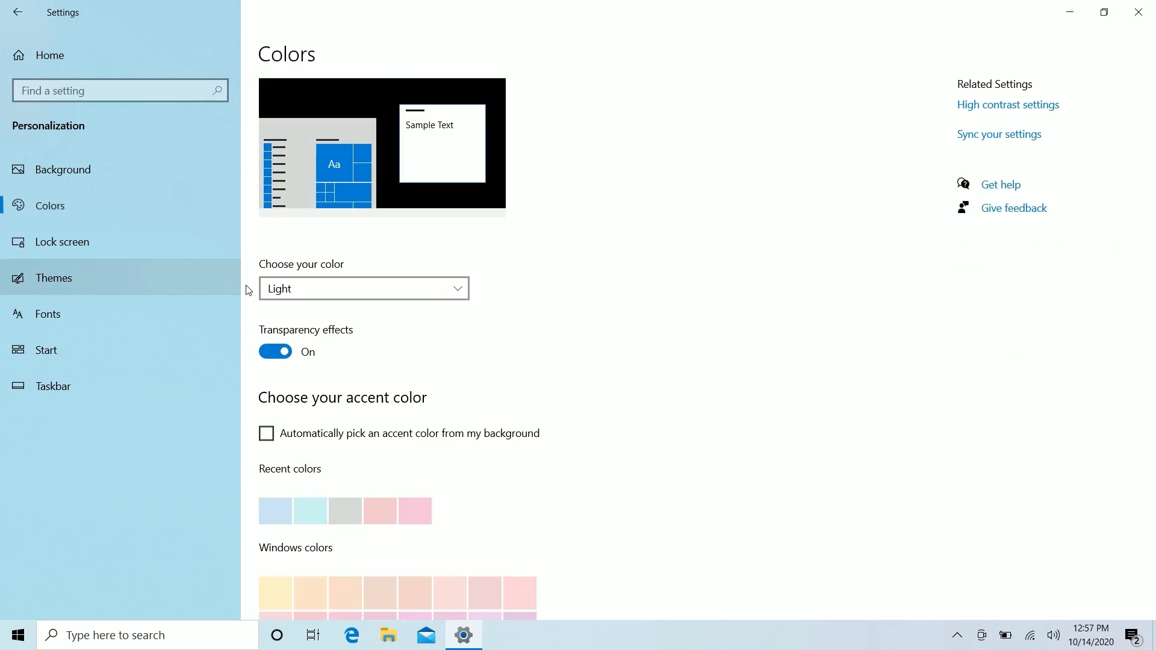
click(324, 290)
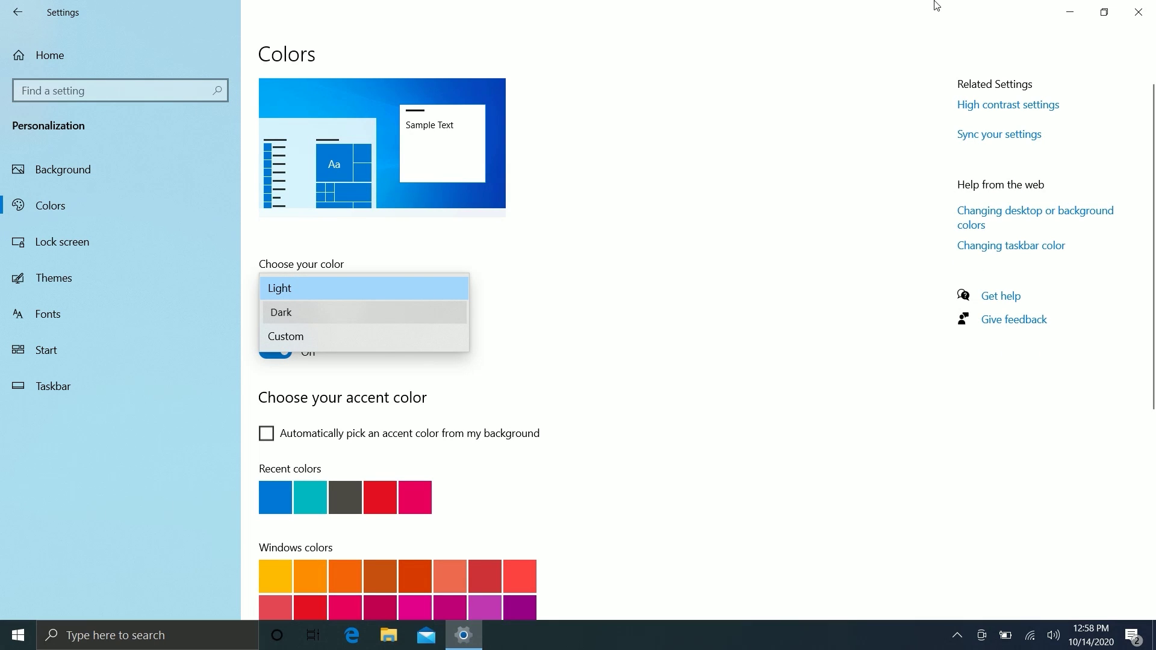
Minimize Settings, launch Feedback Hub from Start, maximize it, then close it
click(1071, 11)
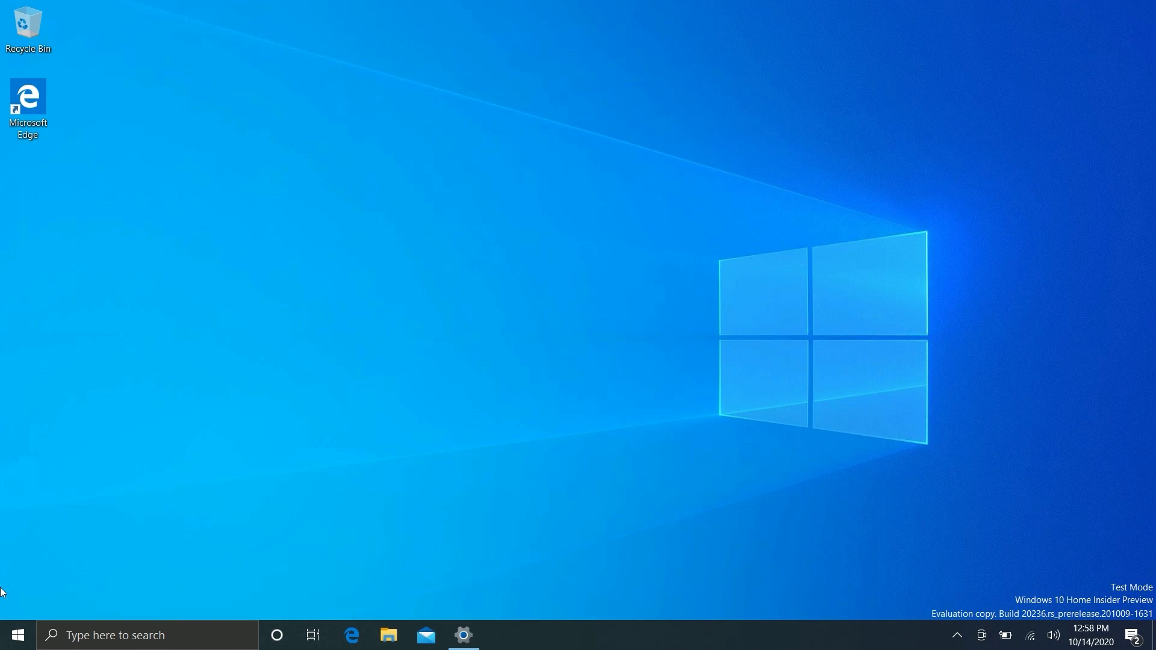
key(super)
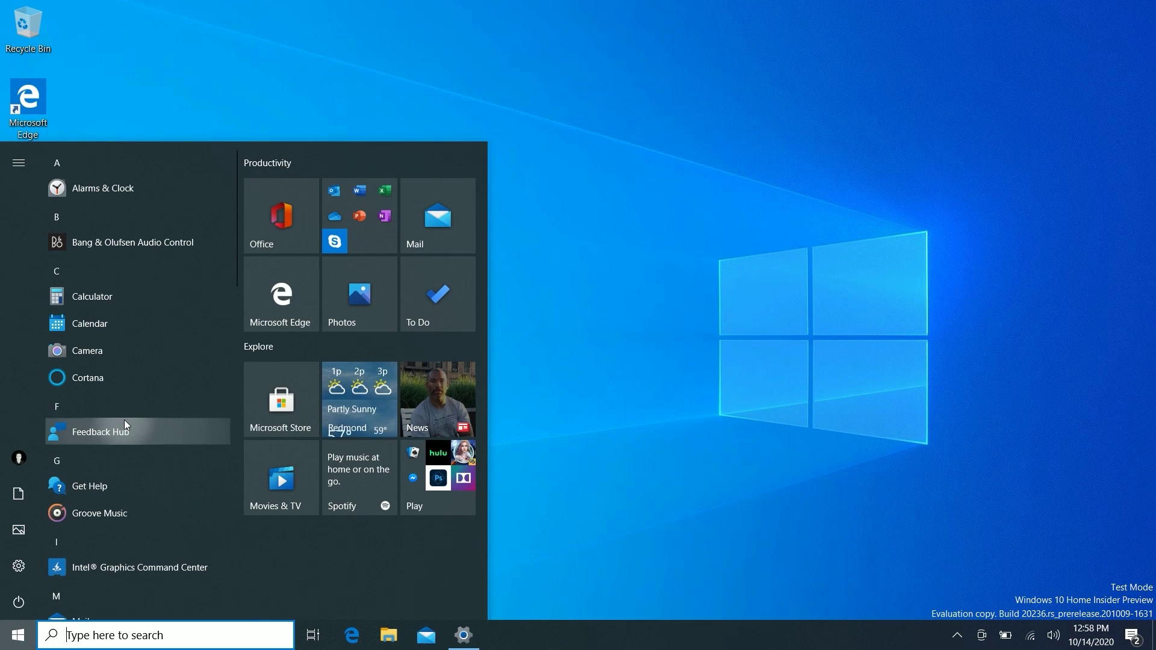
click(125, 422)
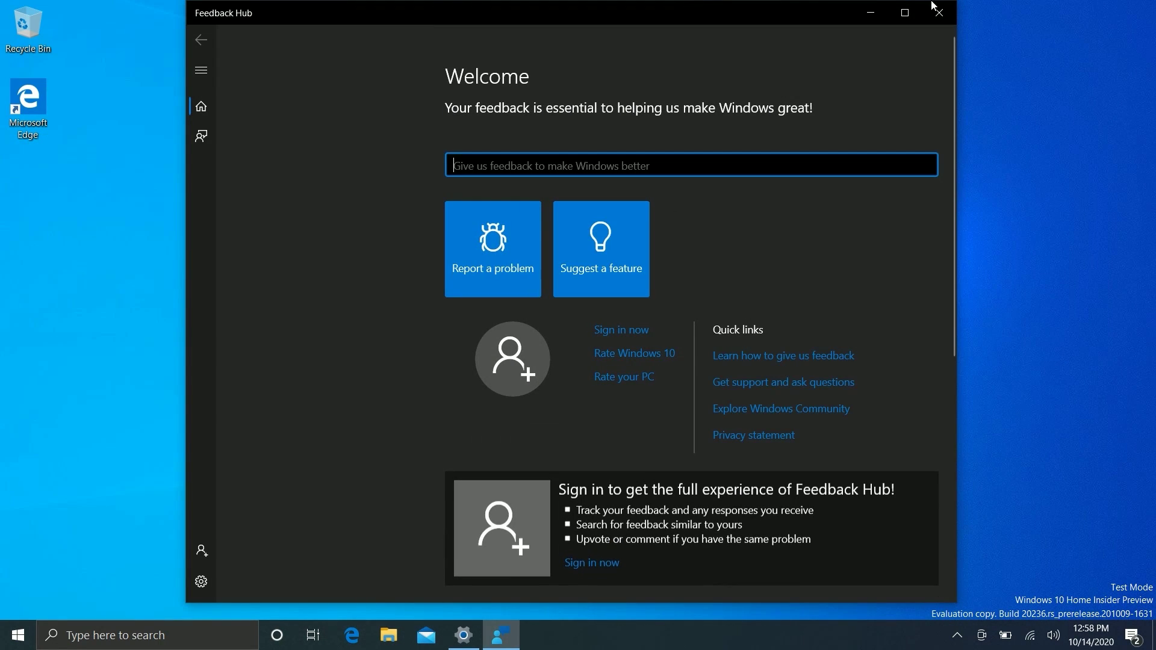
click(912, 13)
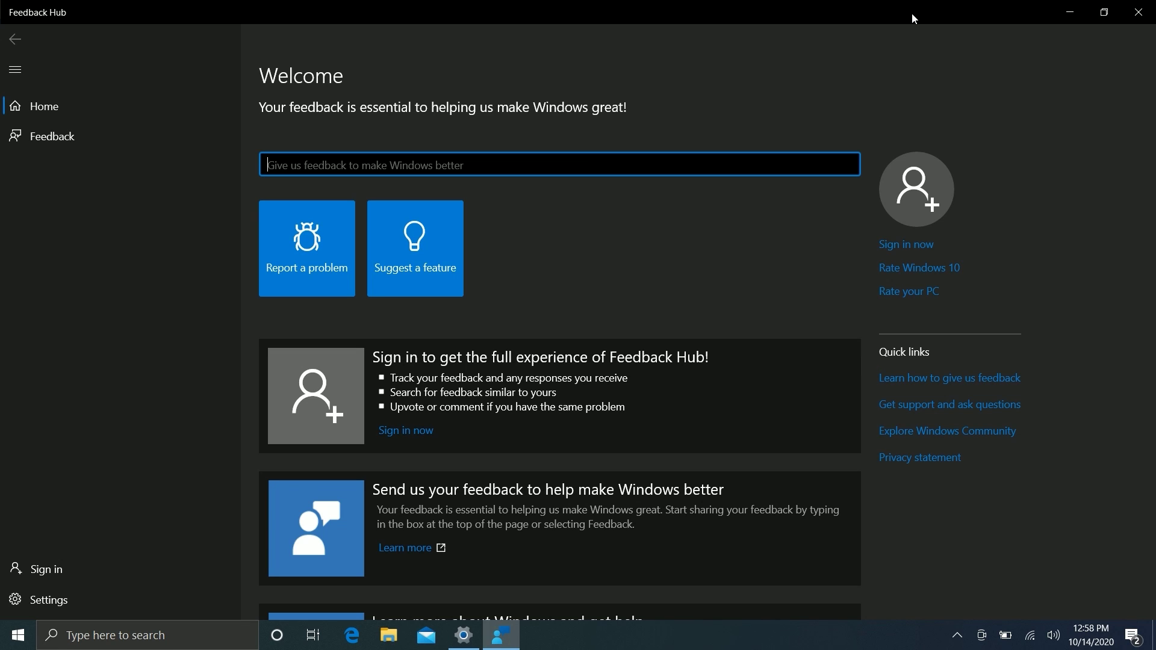
click(1138, 12)
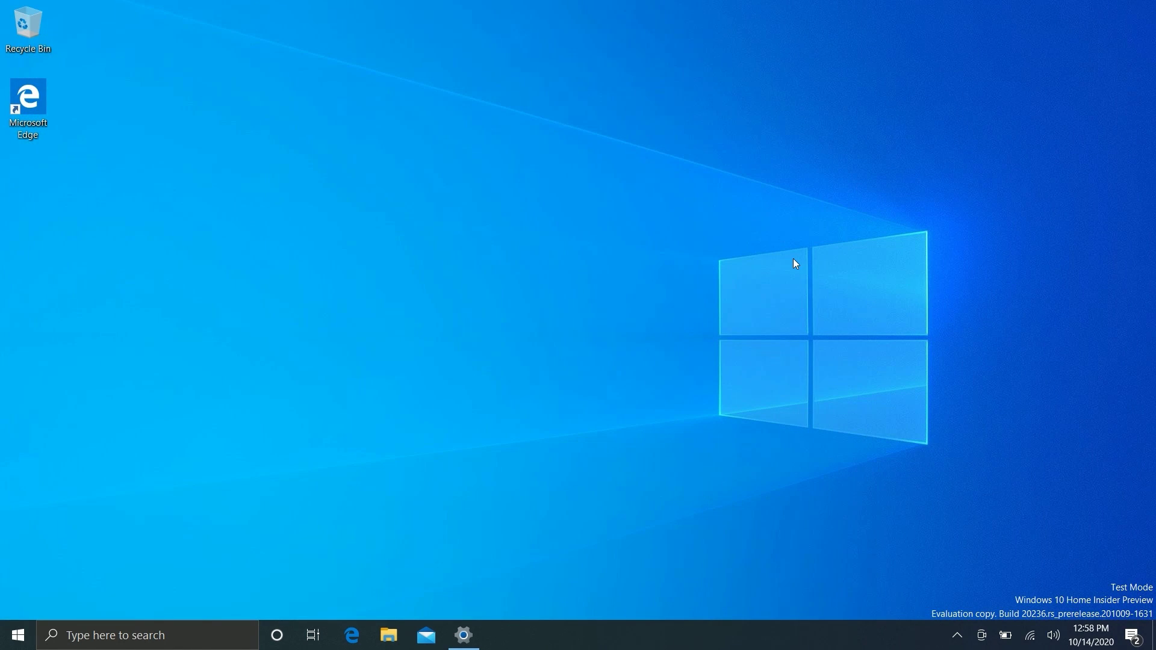
Close Settings from its taskbar jump list
right_click(462, 629)
click(460, 601)
key(super)
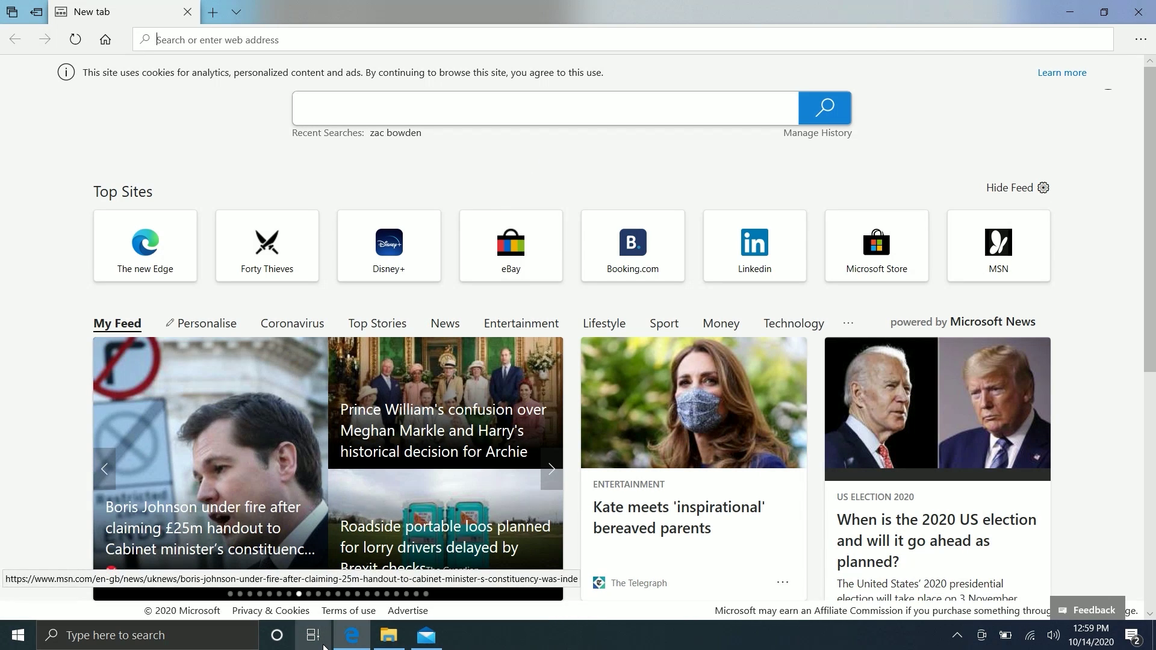
Preview the open windows in Task View and bring Mail to the front
click(312, 636)
mouse_move(65, 180)
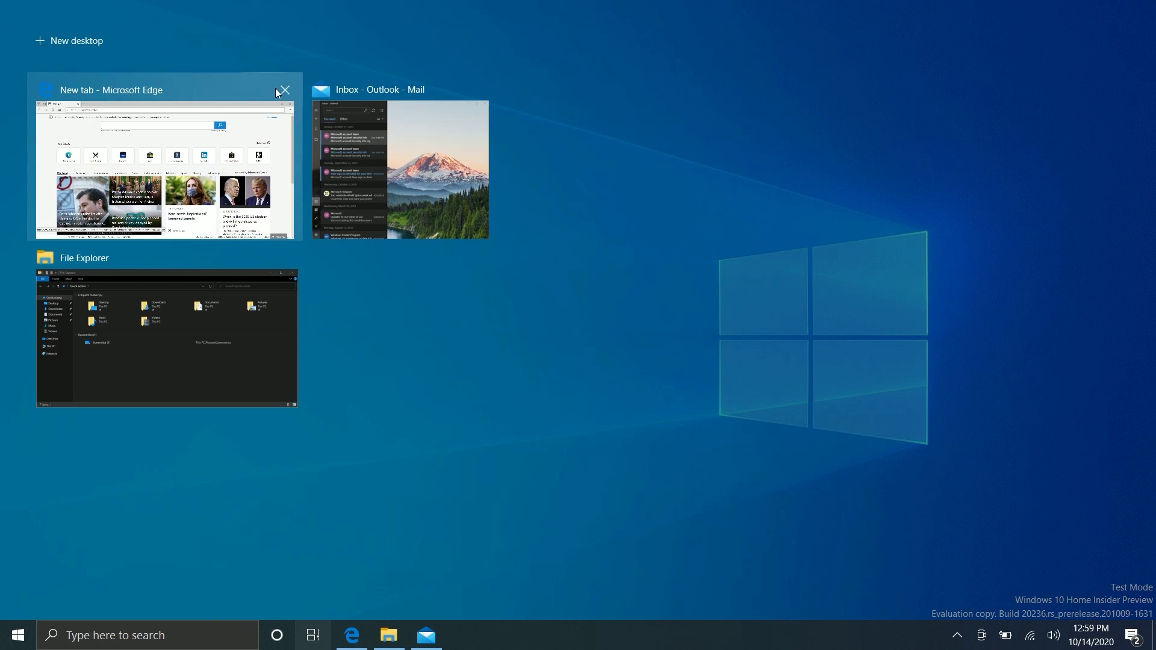
mouse_move(409, 85)
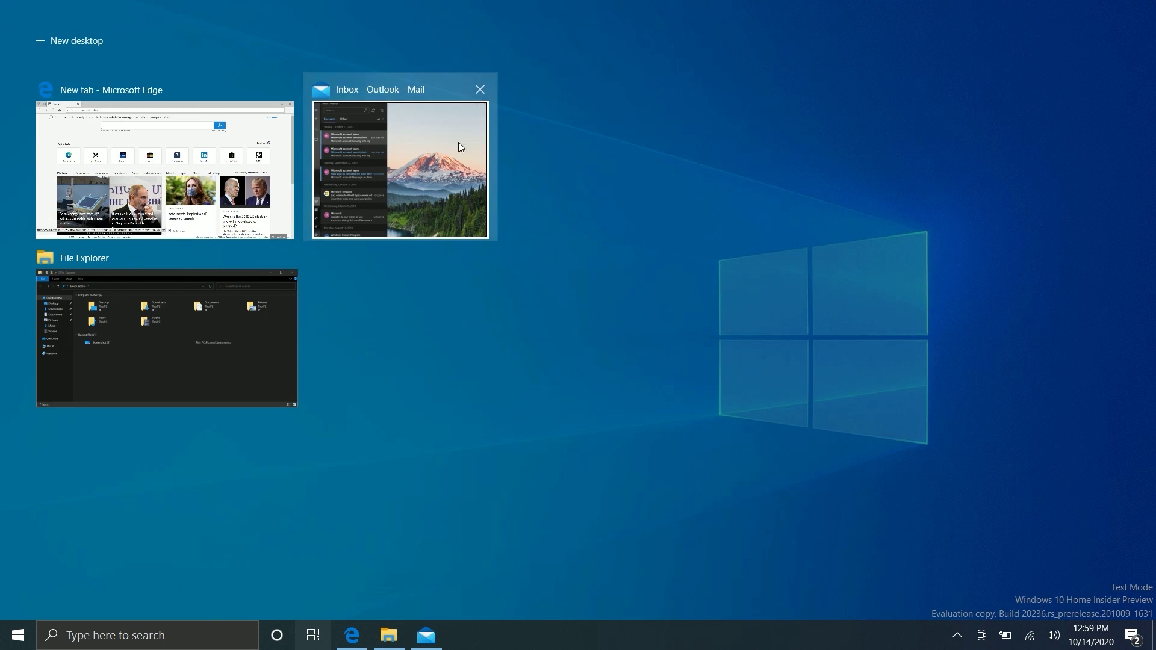
mouse_move(238, 129)
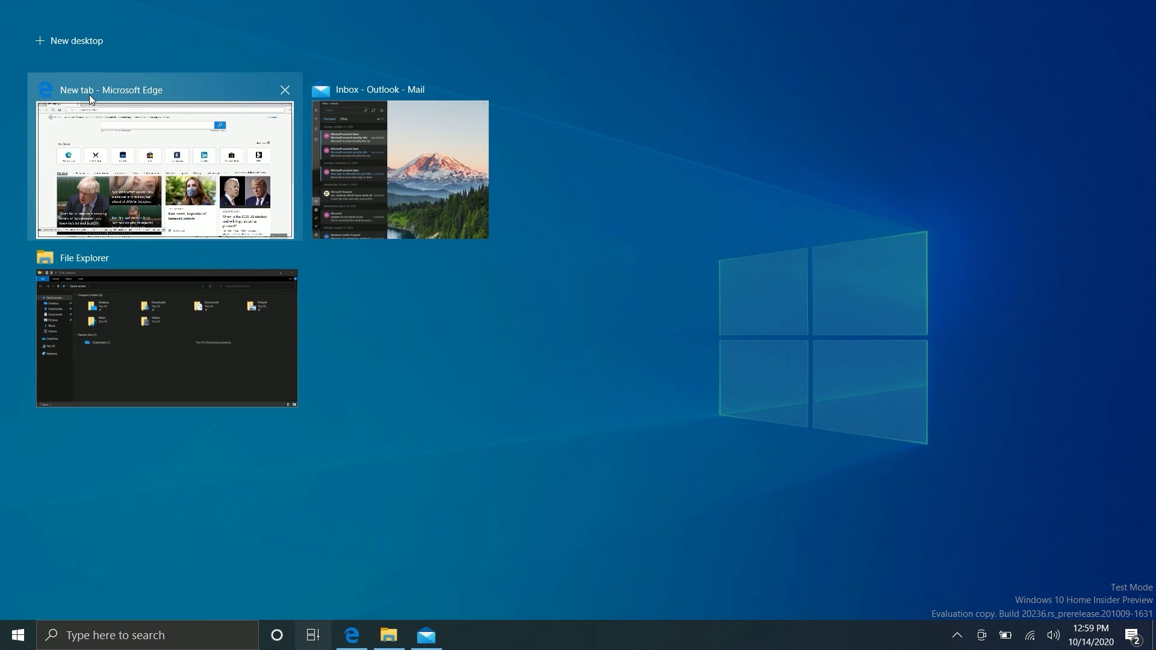
mouse_move(471, 149)
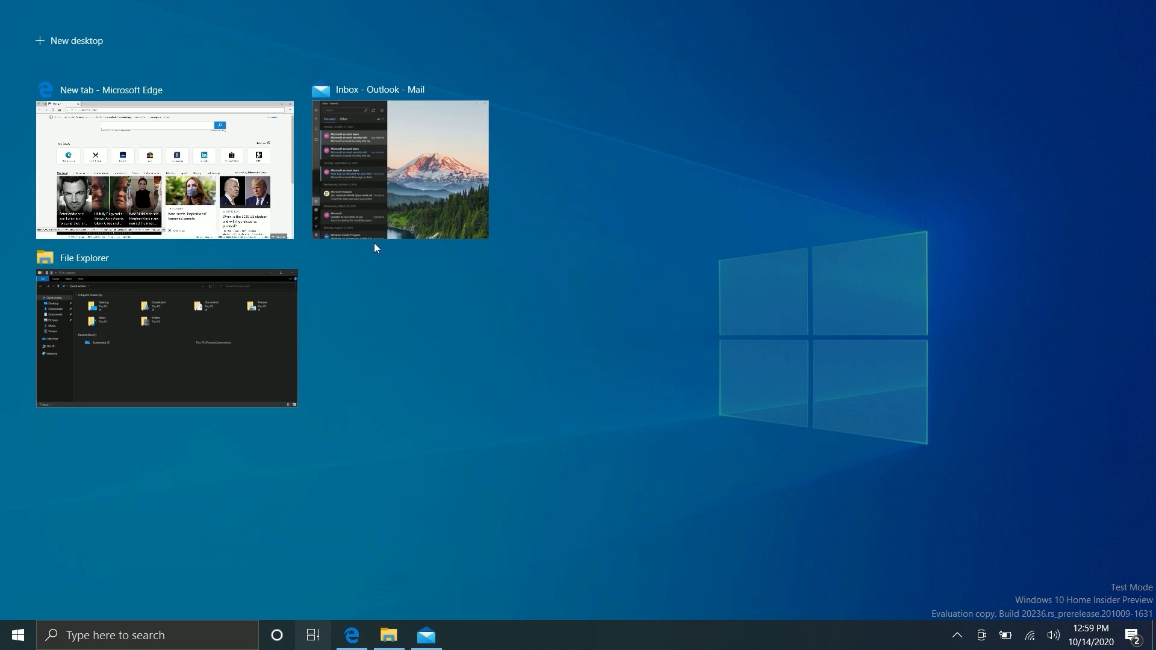
click(344, 213)
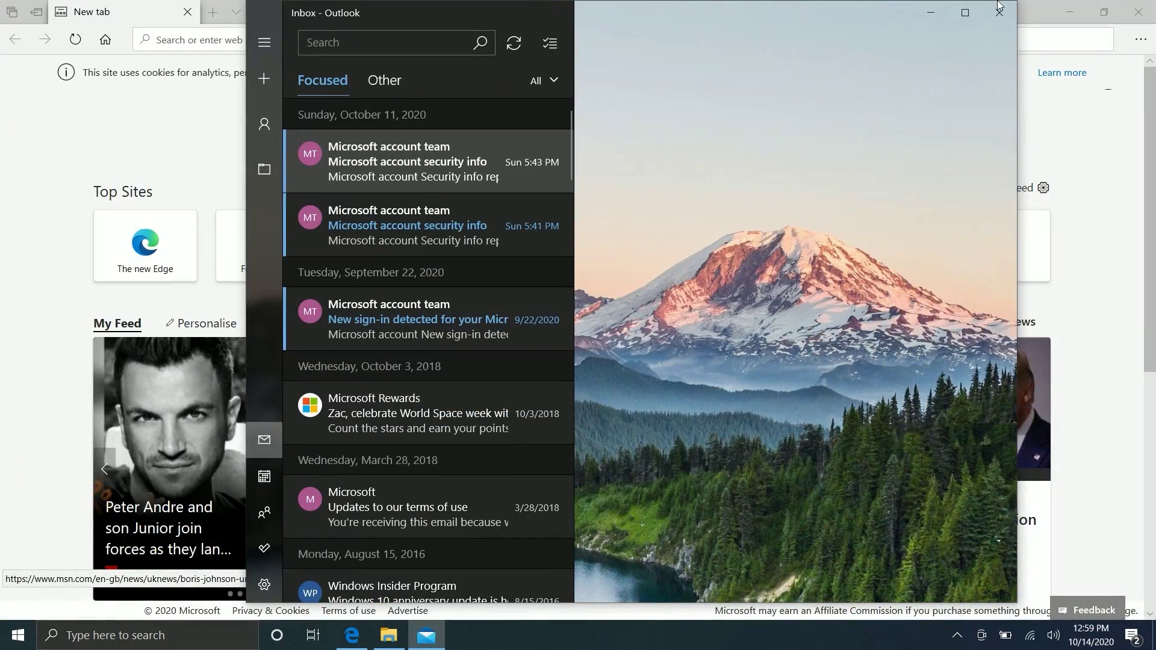
Switch via Task View to Edge, then File Explorer, then back to Edge
key(super+Tab)
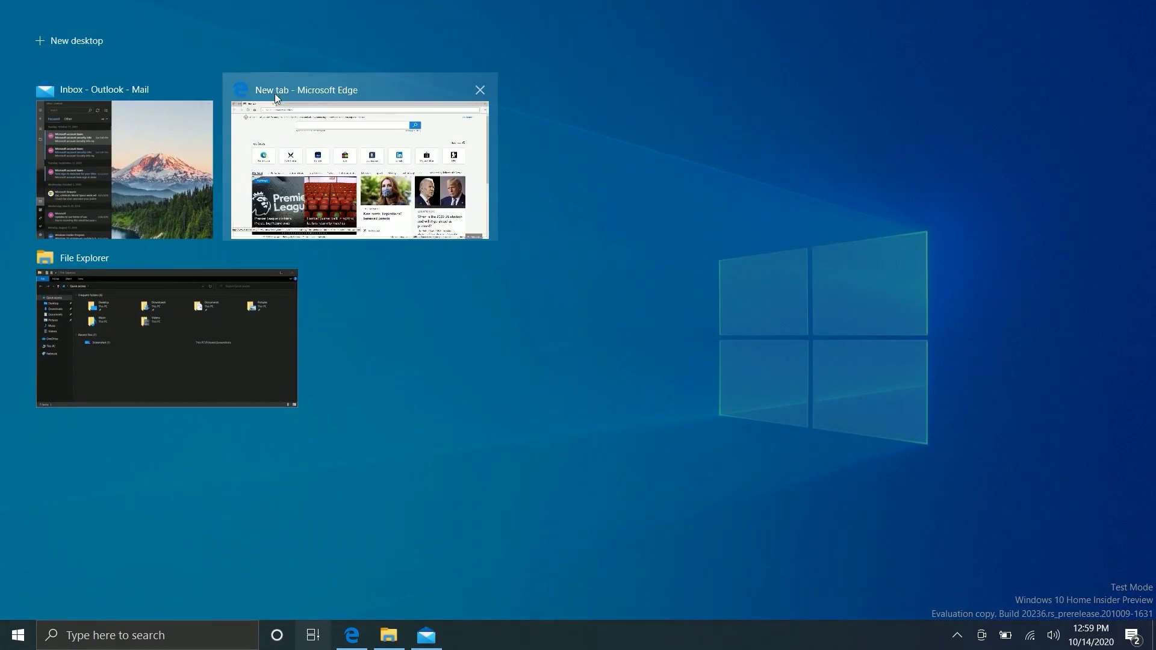
click(276, 95)
key(super+Tab)
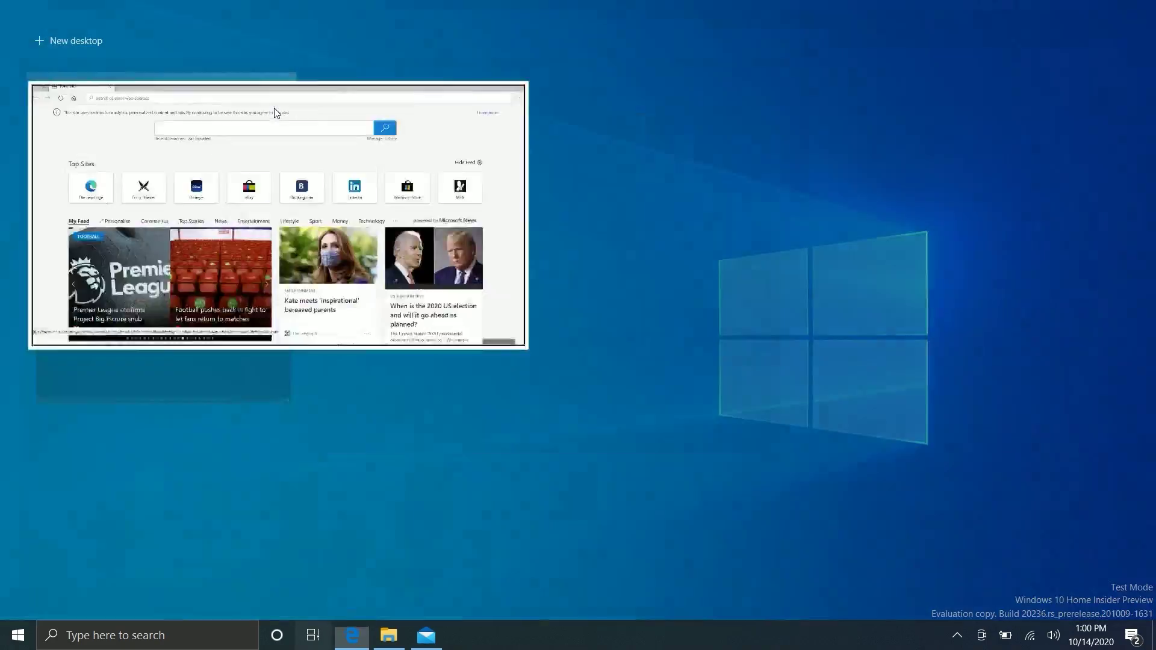
click(289, 362)
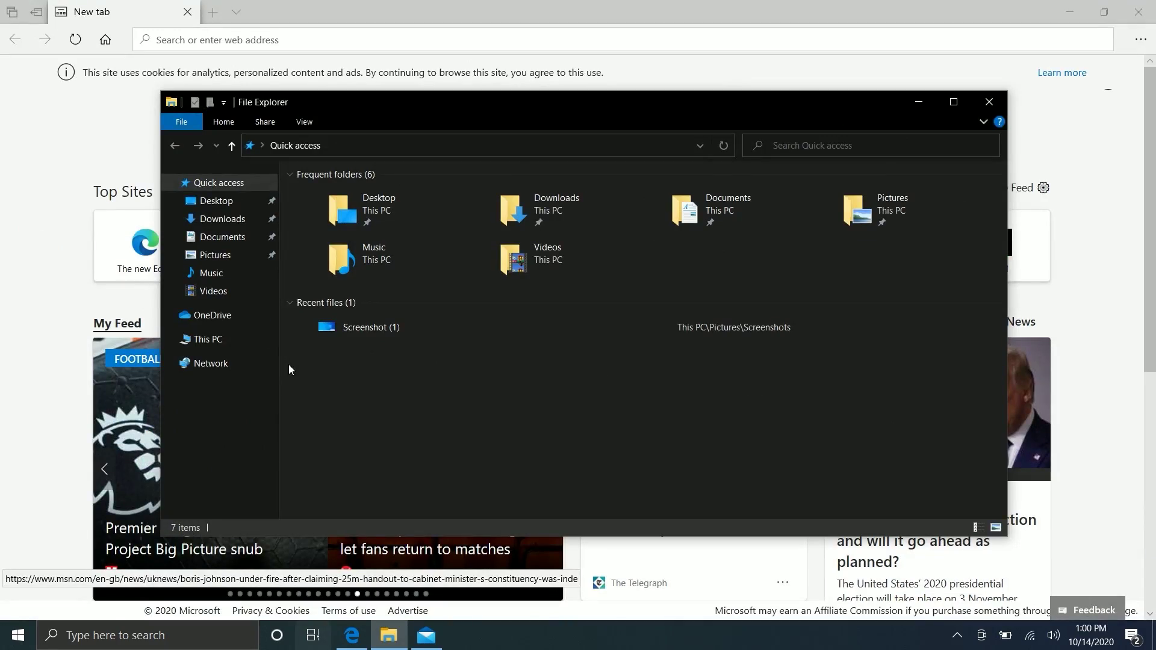
key(super+Tab)
click(387, 235)
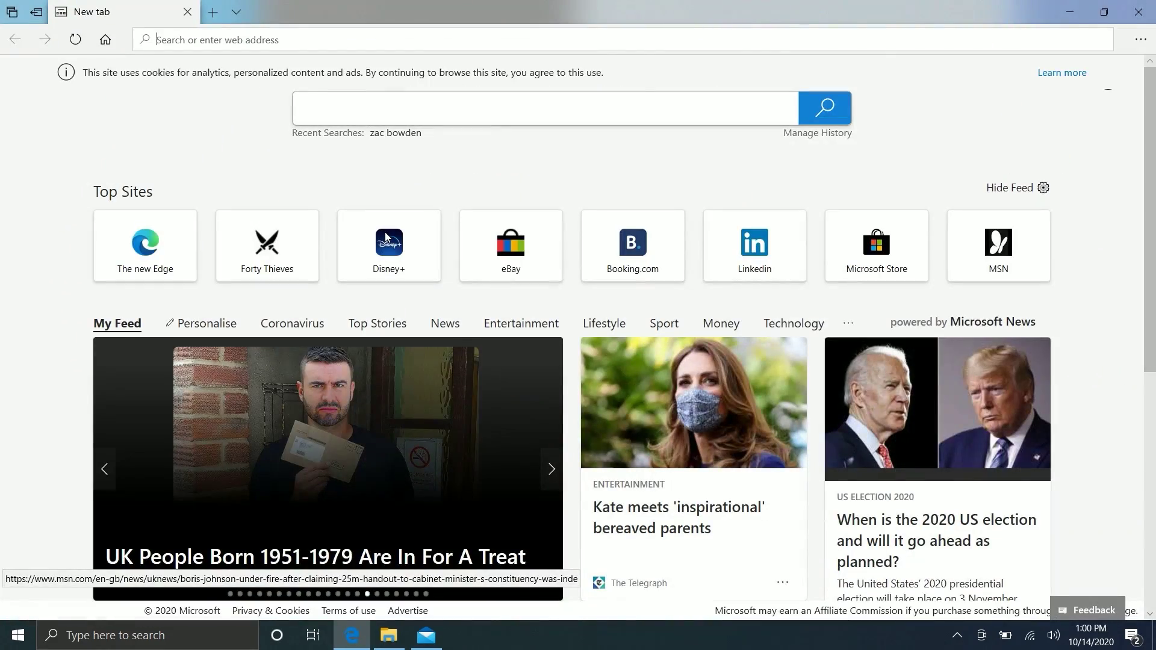
Close Edge, File Explorer and Mail, then bring up the Start menu
click(1090, 13)
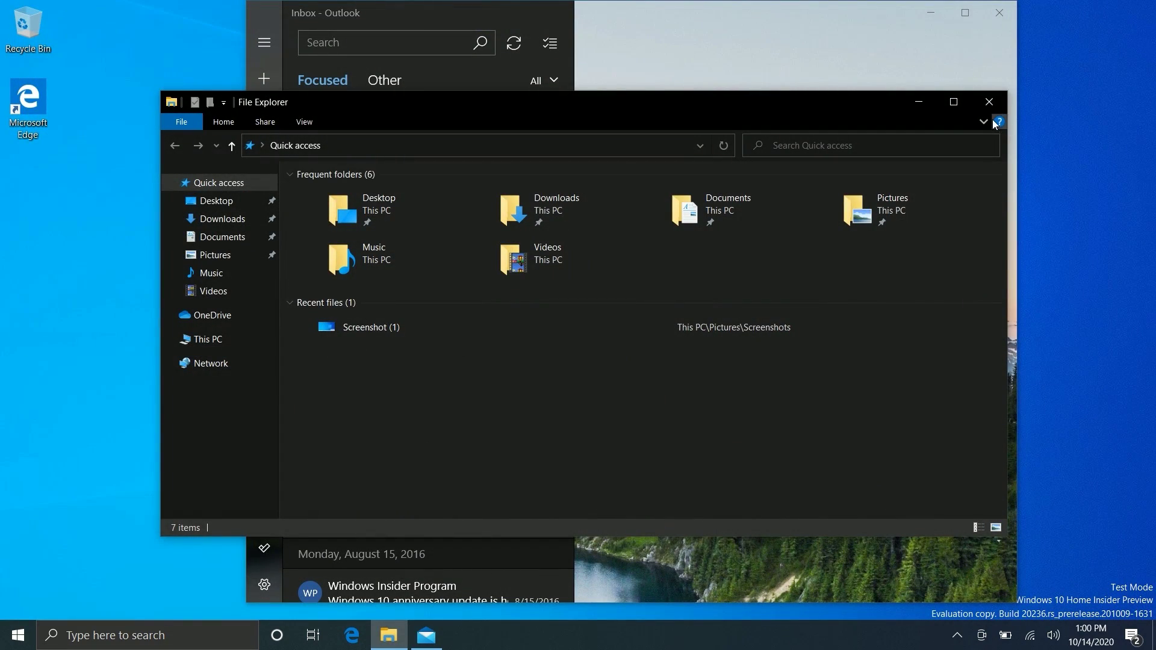
click(989, 101)
click(1009, 18)
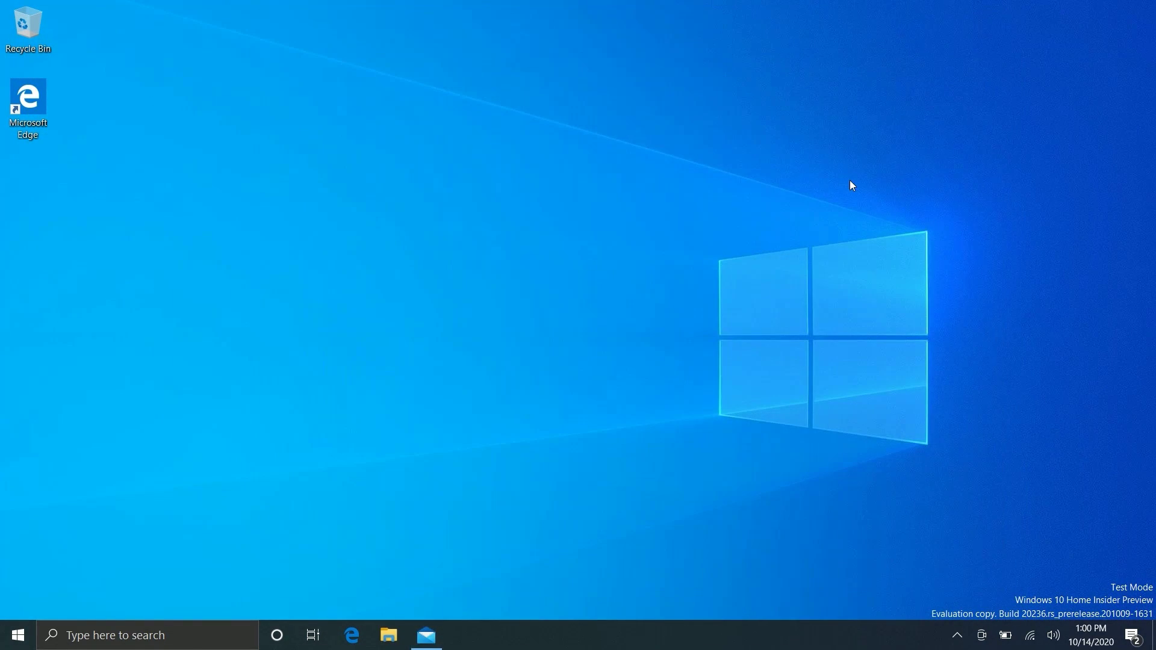
key(super)
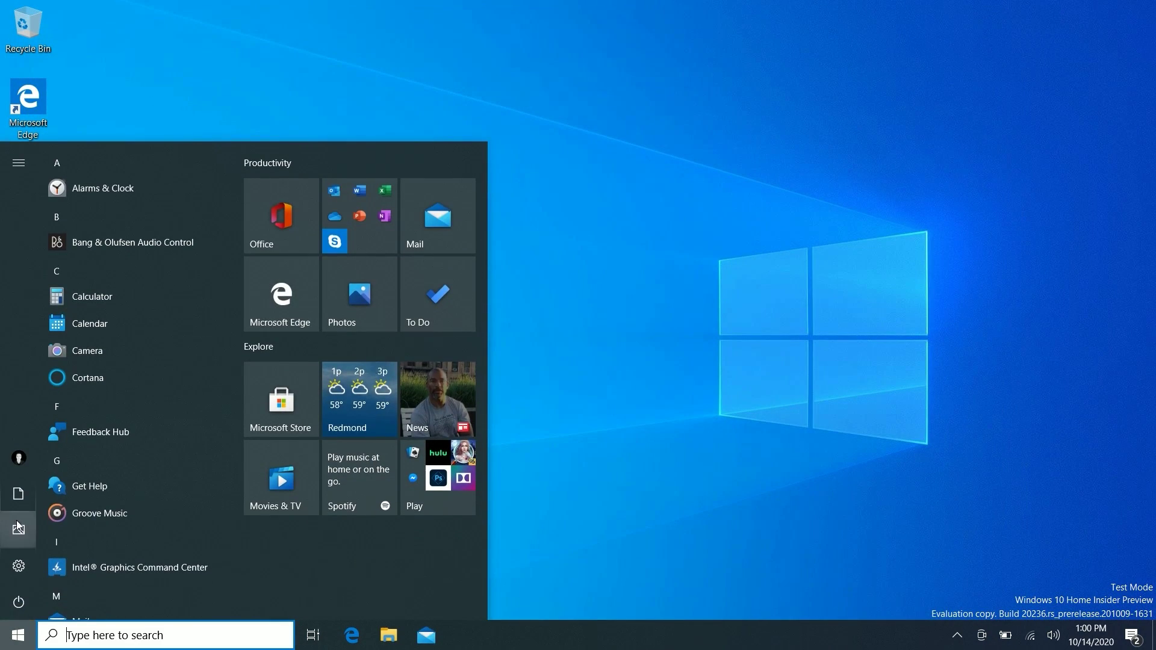
Open Personalization settings and keep the desktop background as Spotlight collection
click(18, 566)
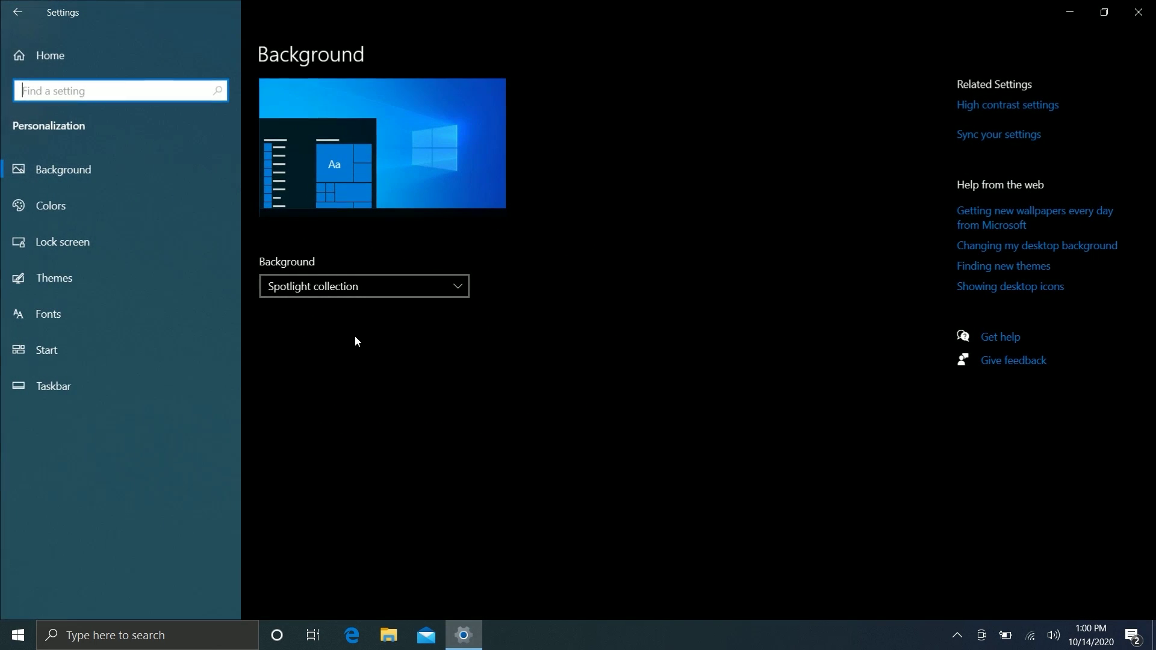
click(352, 288)
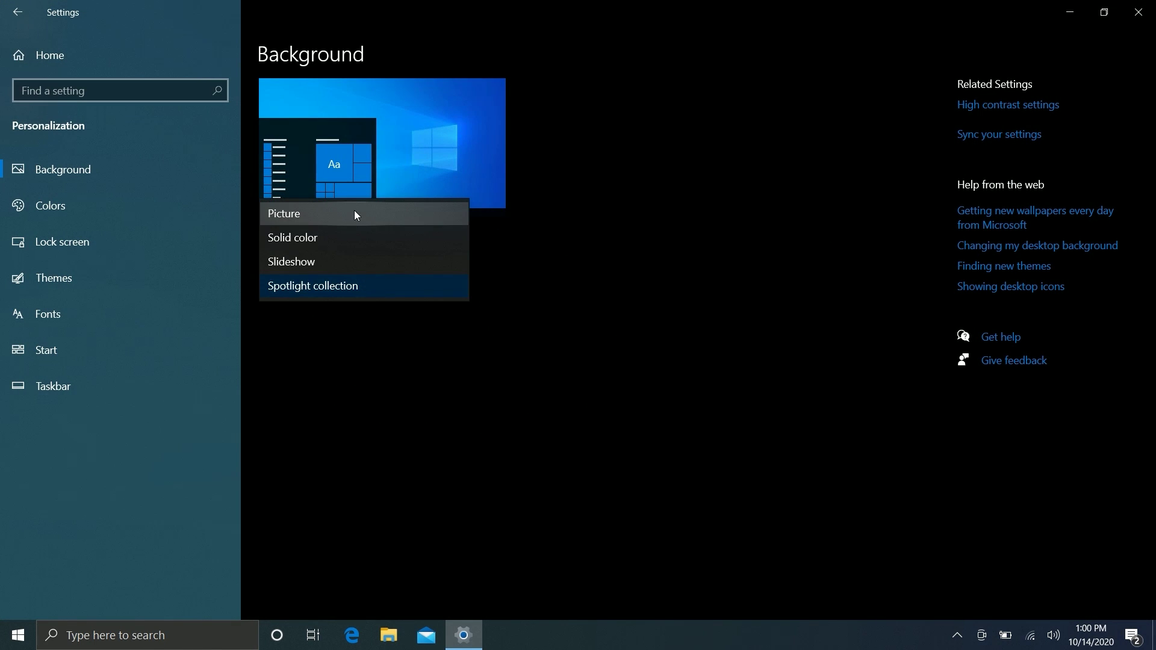
click(314, 291)
Visit Colors, then keep Windows spotlight as the lock screen background
click(132, 217)
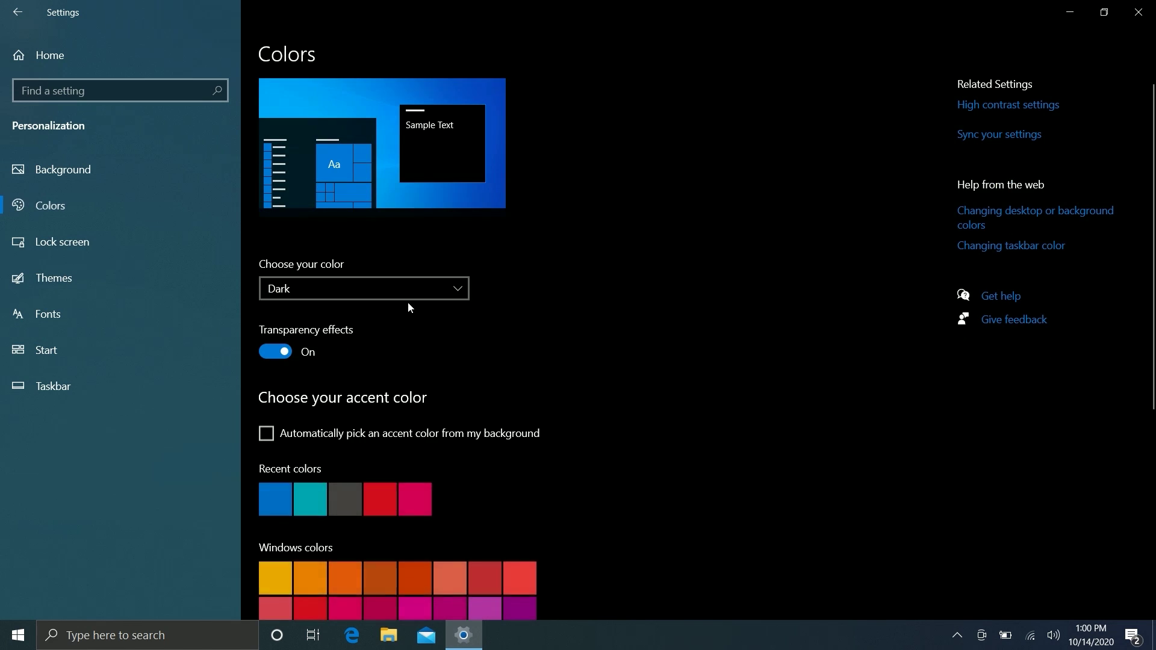
click(106, 241)
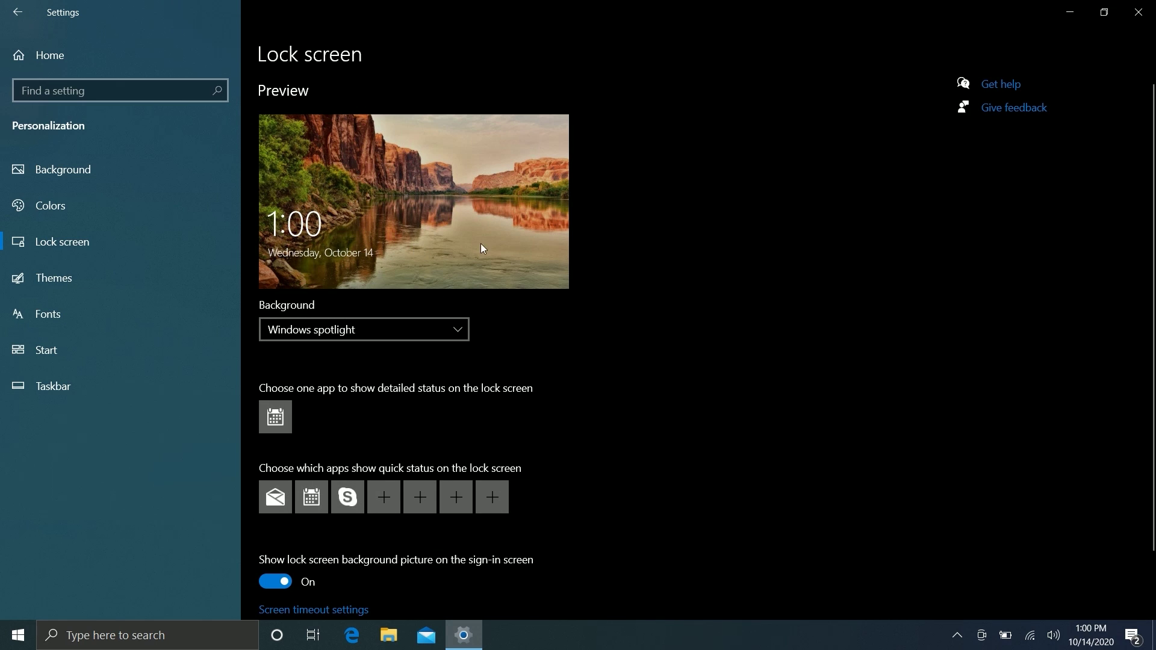
click(400, 331)
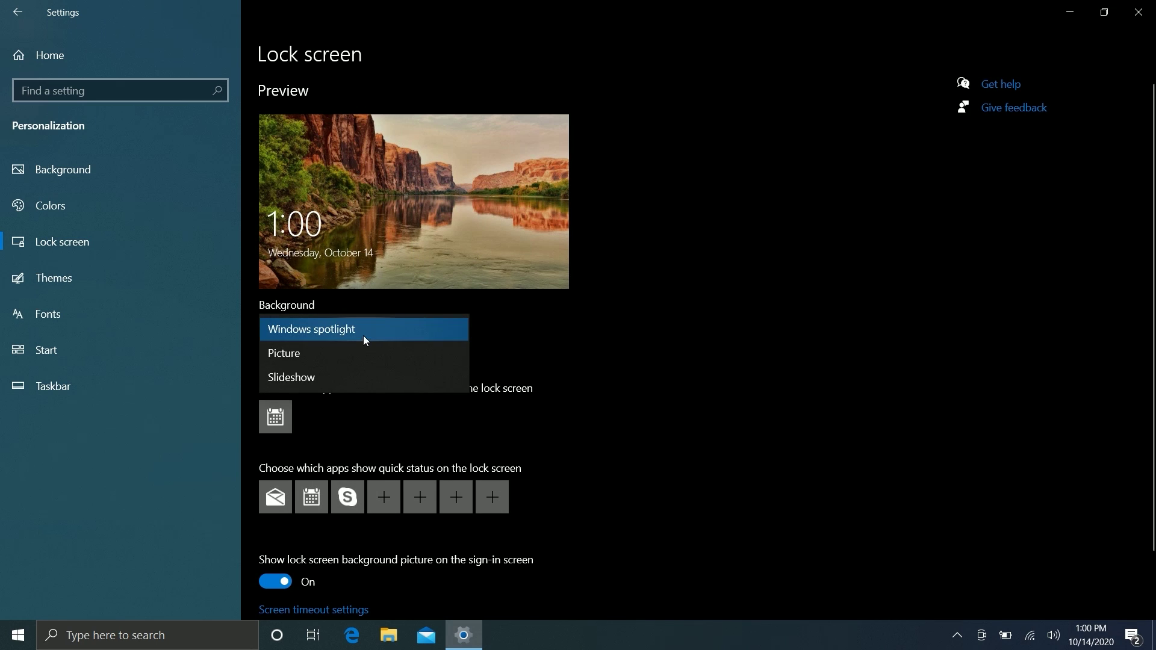
click(363, 335)
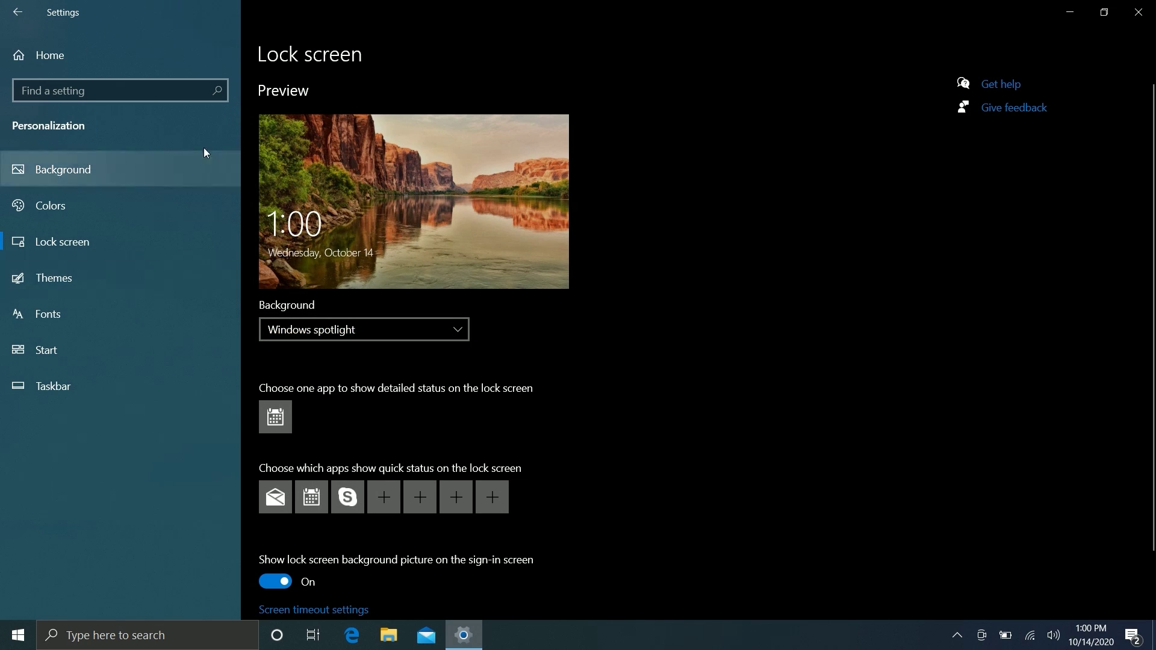
Return to Background, keep Spotlight collection, and drag Settings into a smaller window
click(183, 161)
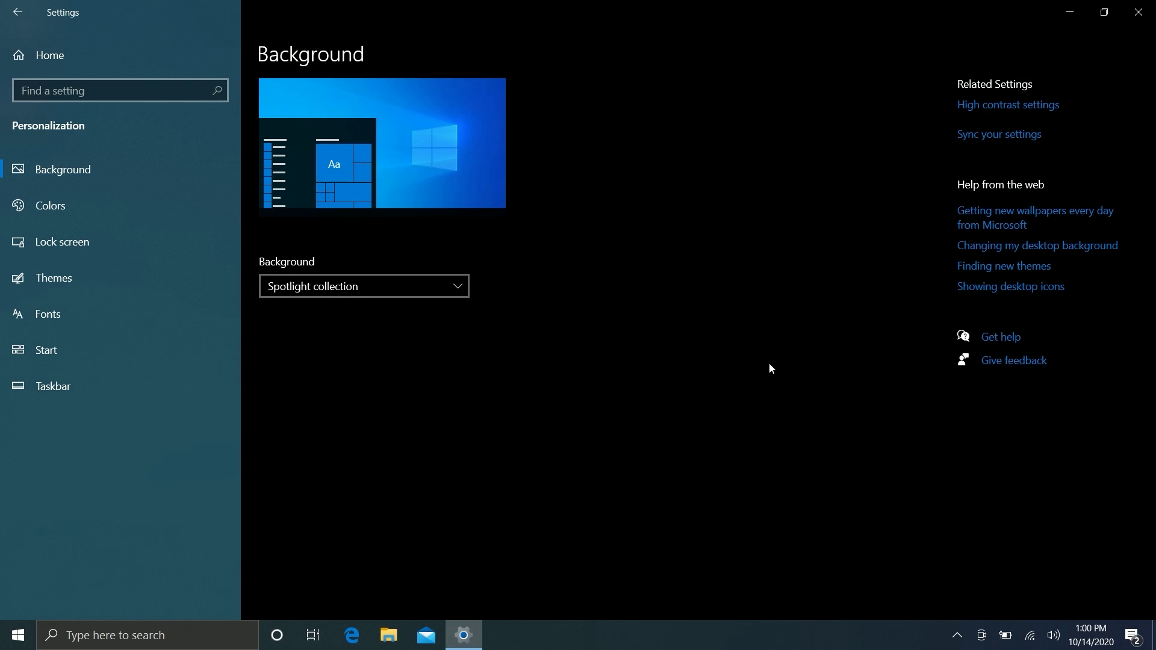
click(387, 296)
click(384, 294)
click(384, 297)
click(338, 286)
drag(592, 4, 611, 34)
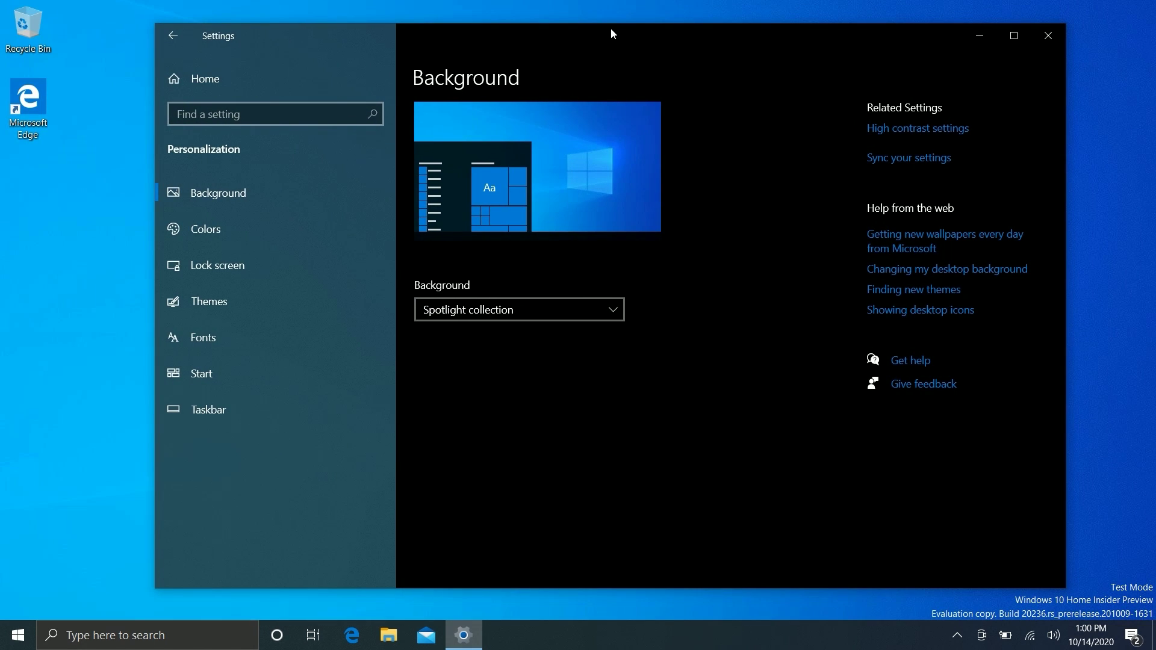